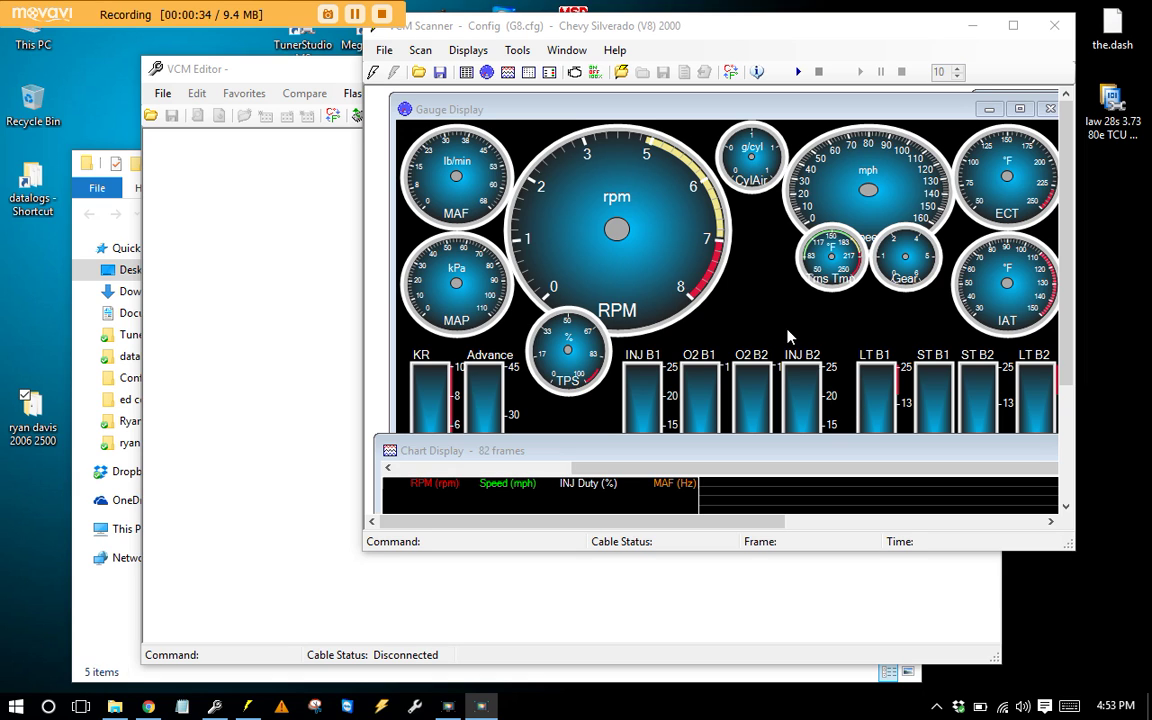
Step: Open the VCM Controls in VCM Scanner and look through the Fans, Fuel & Spark, Trans and General controls
left_click(240, 76)
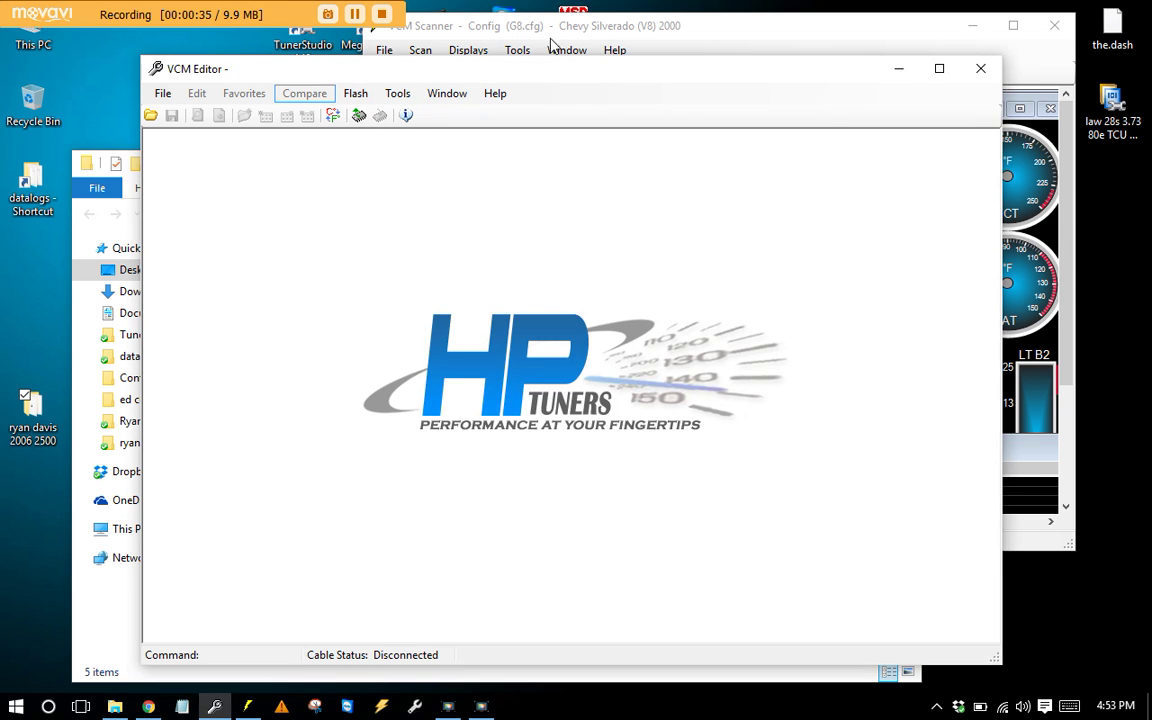
left_click(494, 27)
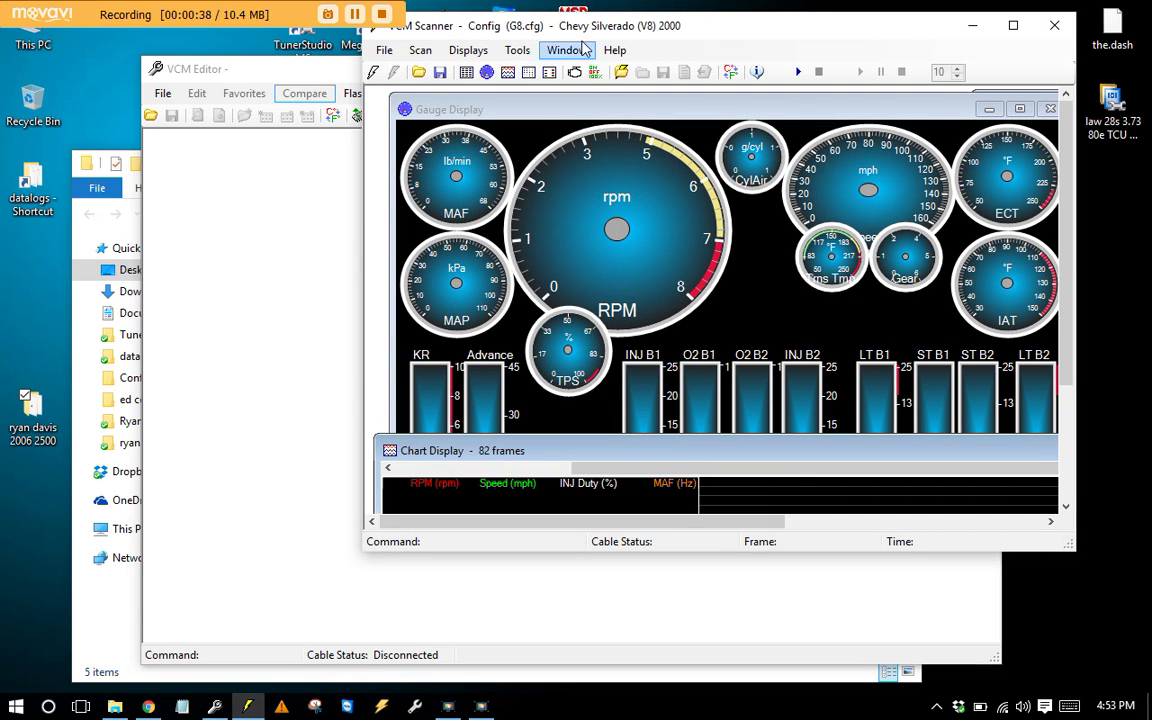
left_click(529, 70)
left_click(571, 143)
left_click(645, 143)
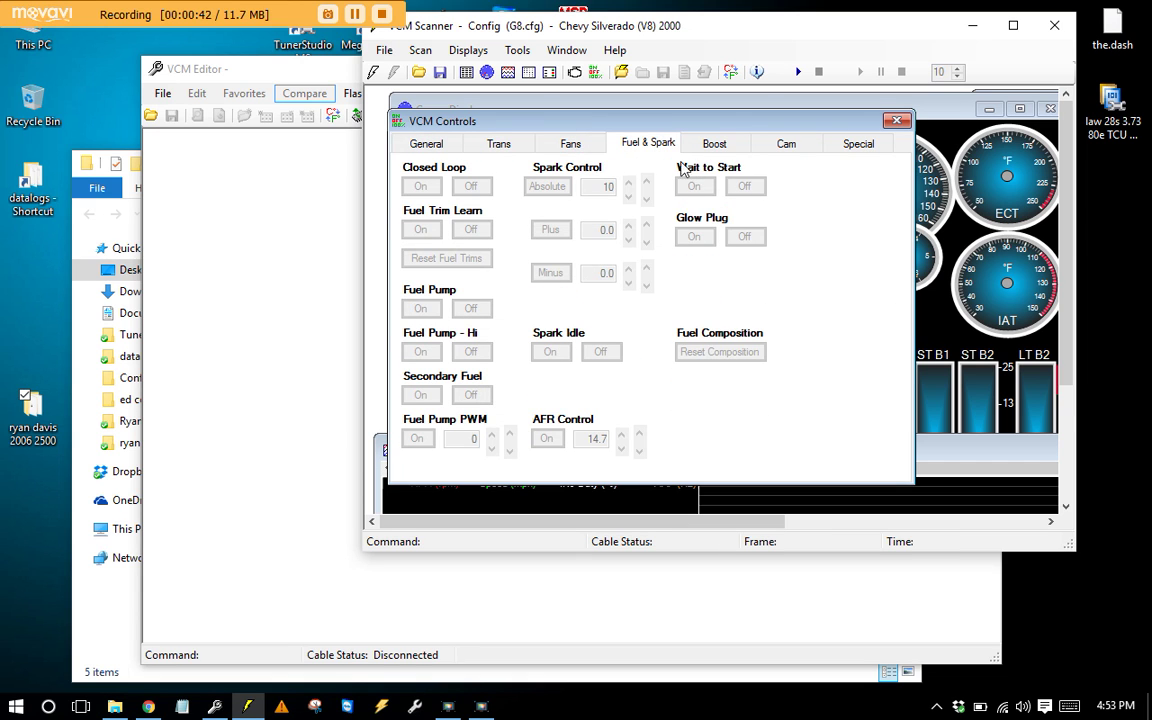
left_click(571, 145)
left_click(499, 145)
left_click(442, 150)
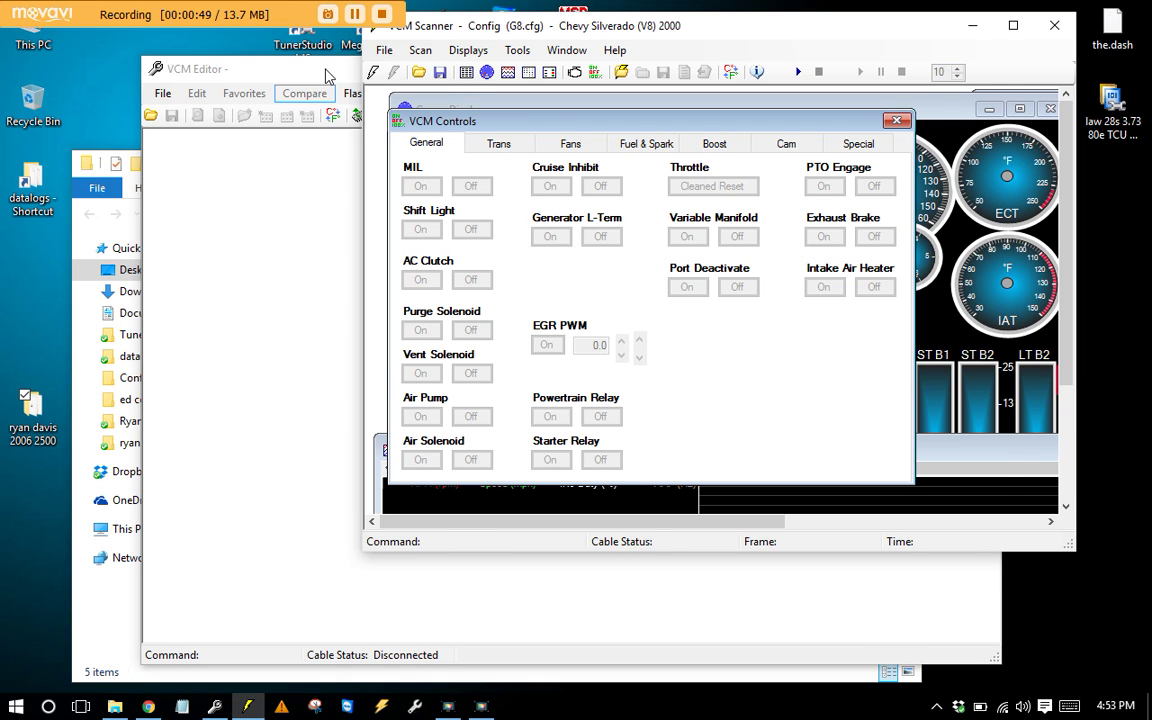
Step: Look over VCM Editor, VCM Scanner and the File Explorer folder holding the truck's tune and log files
left_click(295, 66)
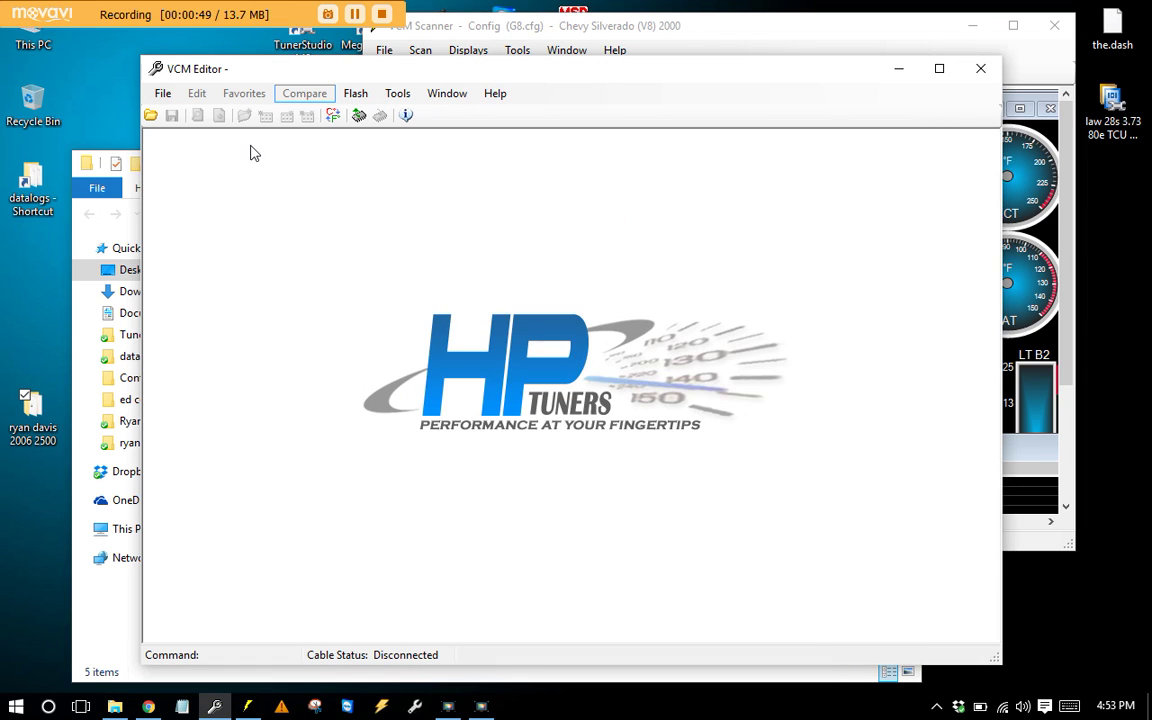
left_click(359, 116)
left_click(695, 36)
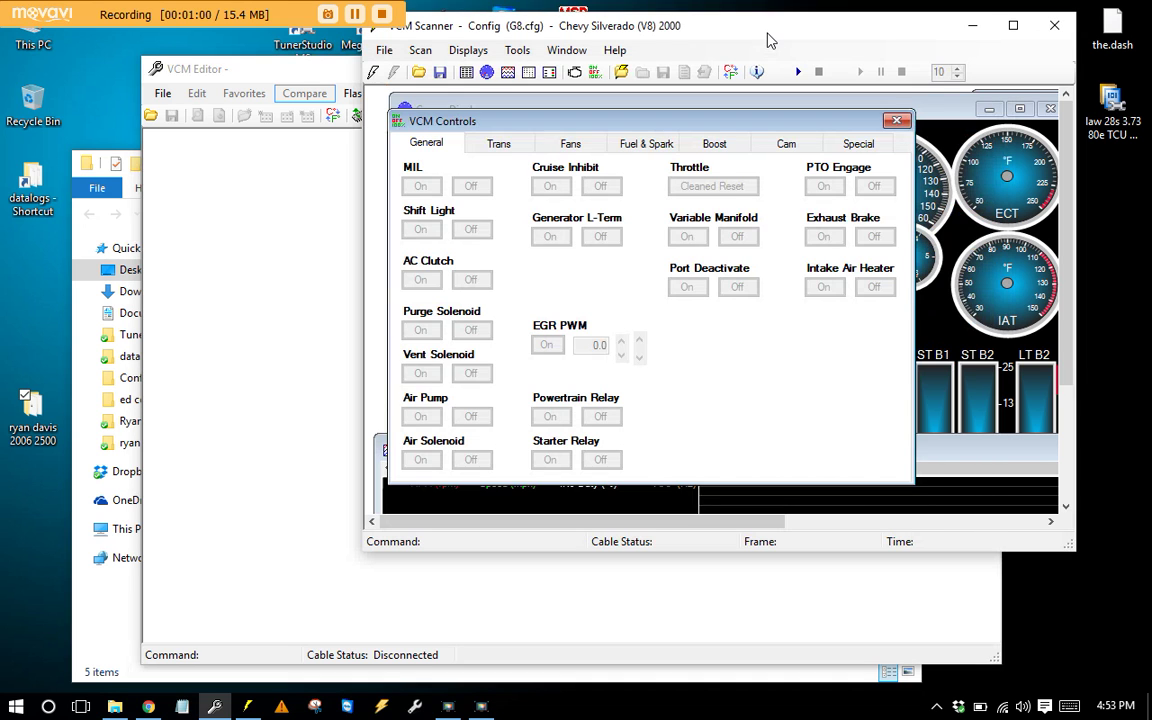
left_click(66, 216)
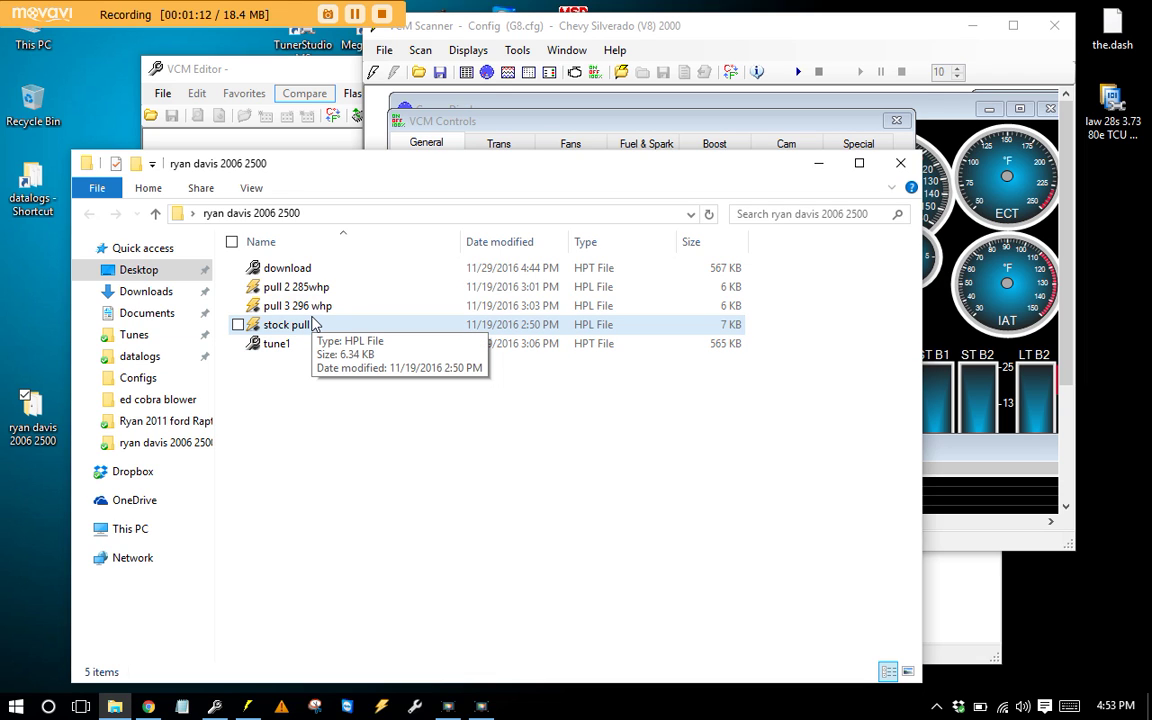
left_click(310, 73)
left_click(364, 113)
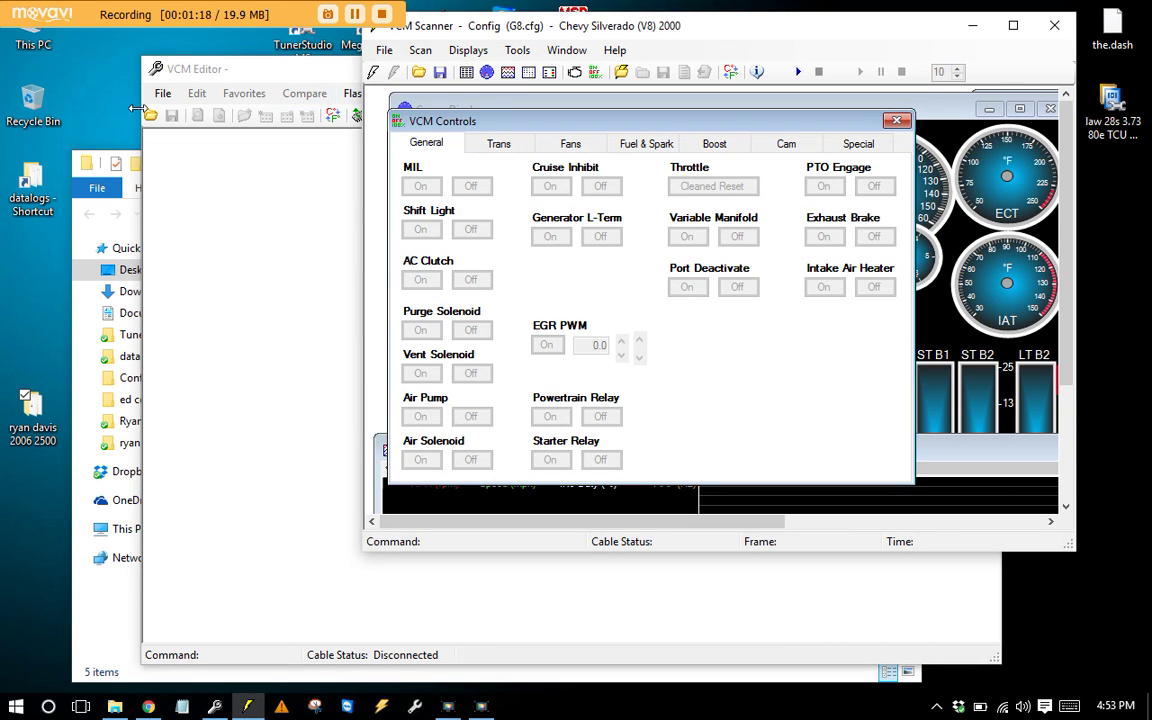
Step: Switch to VCM Editor, examine the Read Entire VCM dialog and its read stages, and close it without starting a read
left_click(174, 175)
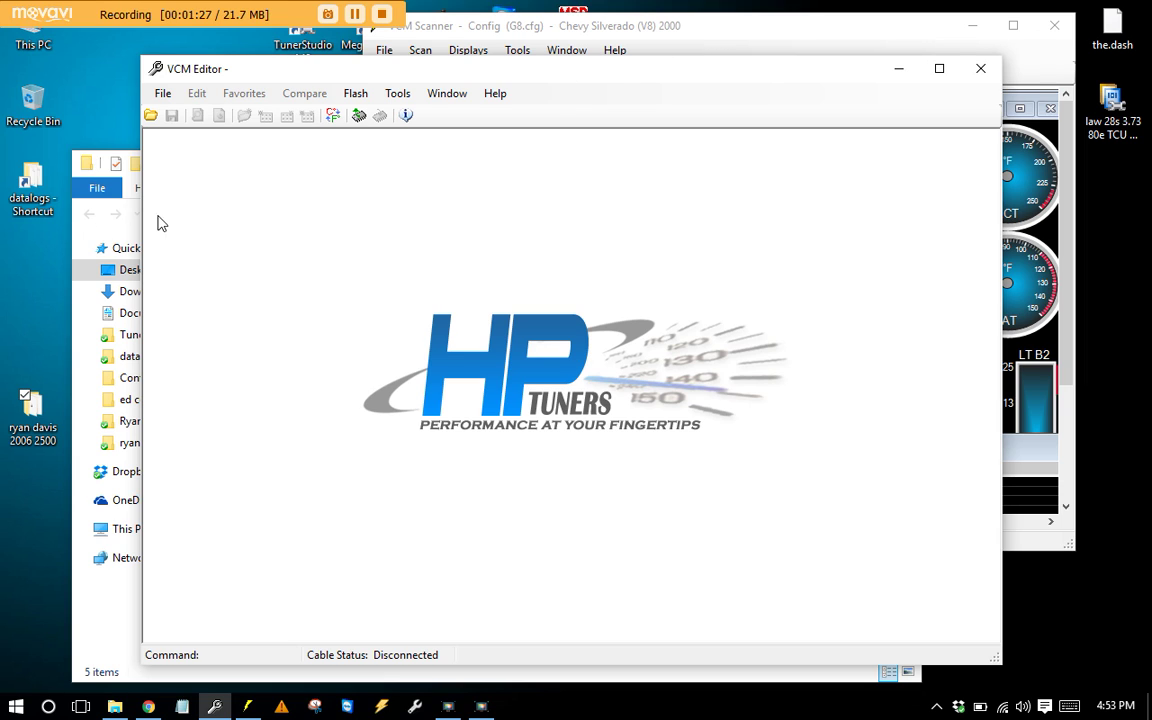
left_click(358, 116)
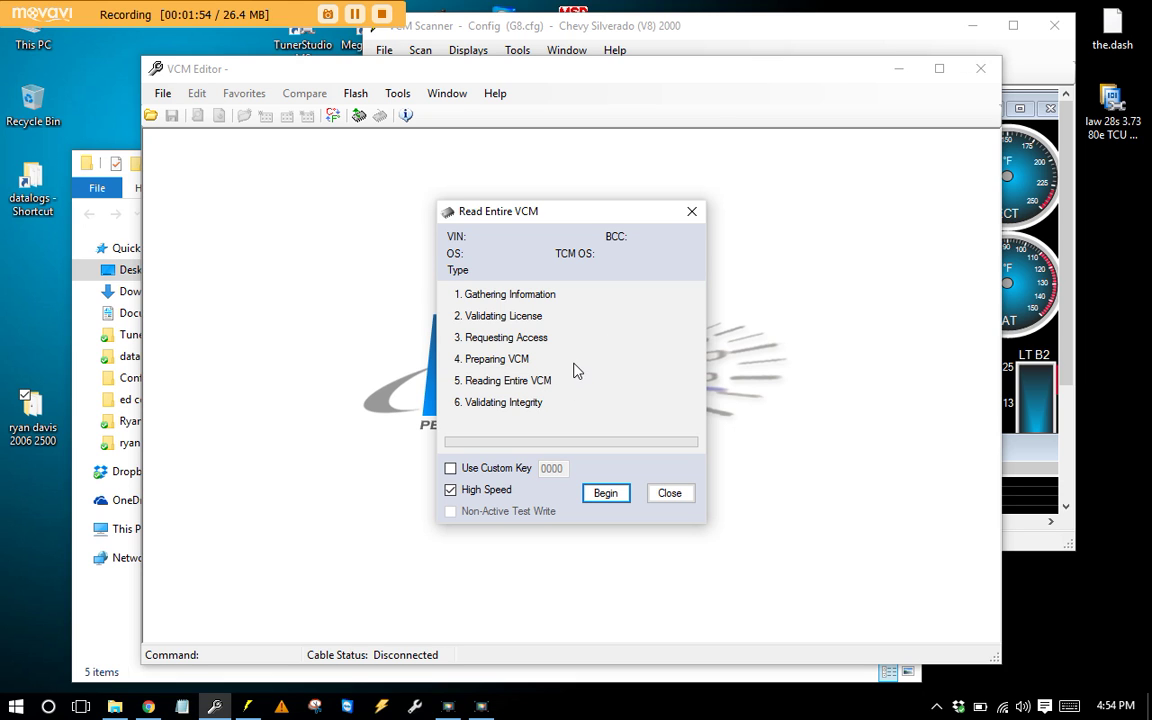
left_click_drag(577, 214, 538, 217)
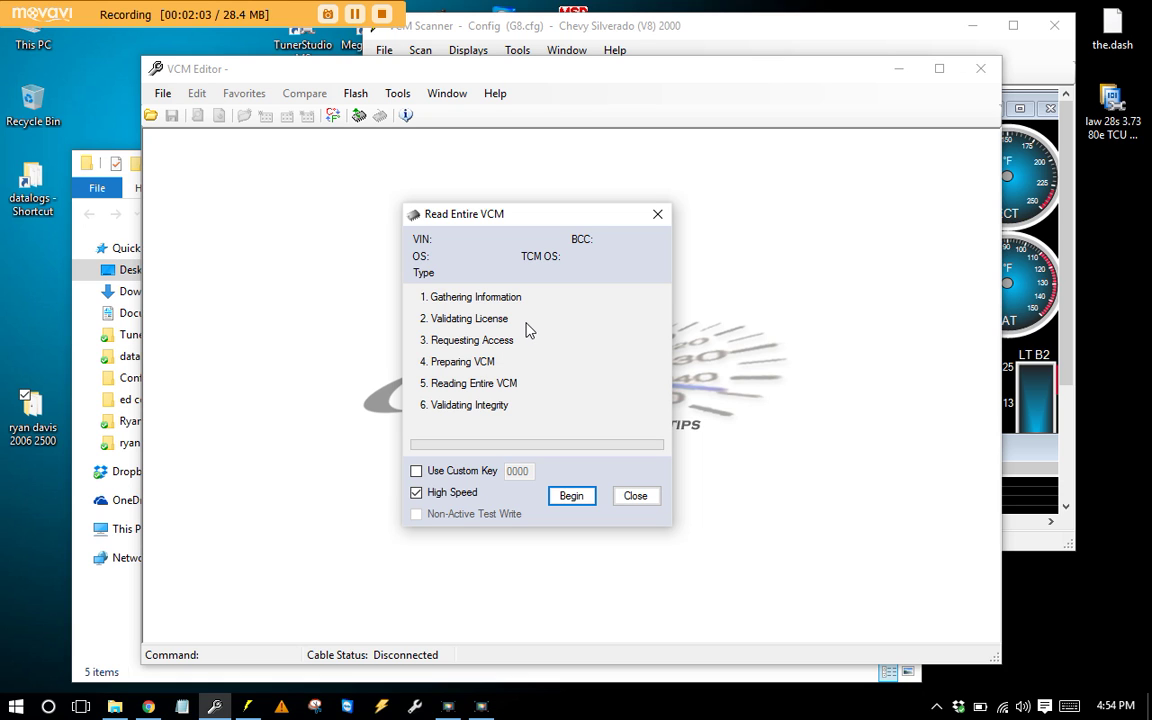
left_click_drag(496, 218, 533, 209)
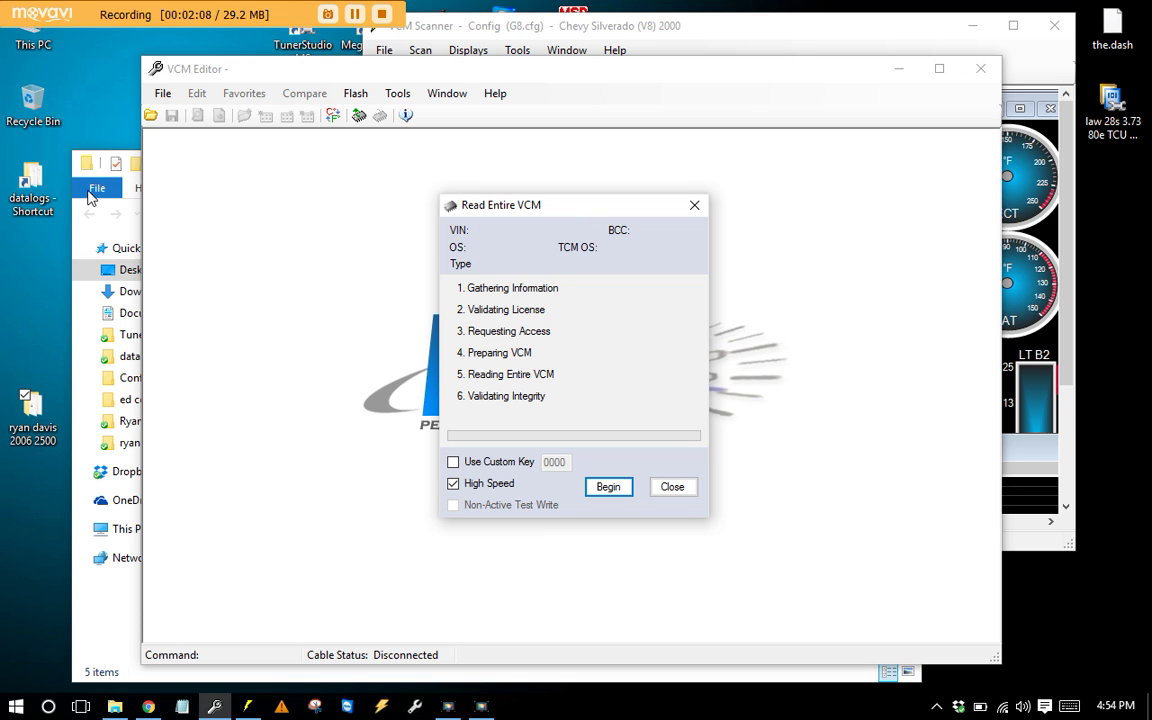
left_click(672, 487)
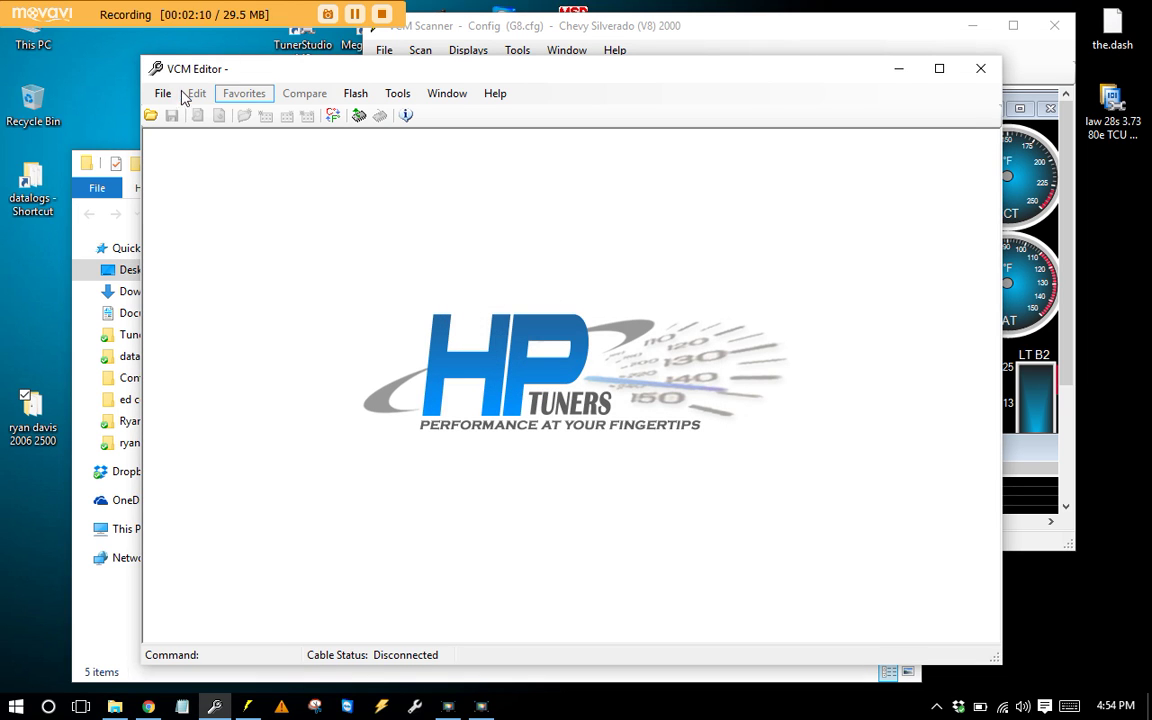
Step: Load the download tune file from the truck's File Explorer folder into VCM Editor
left_click(163, 93)
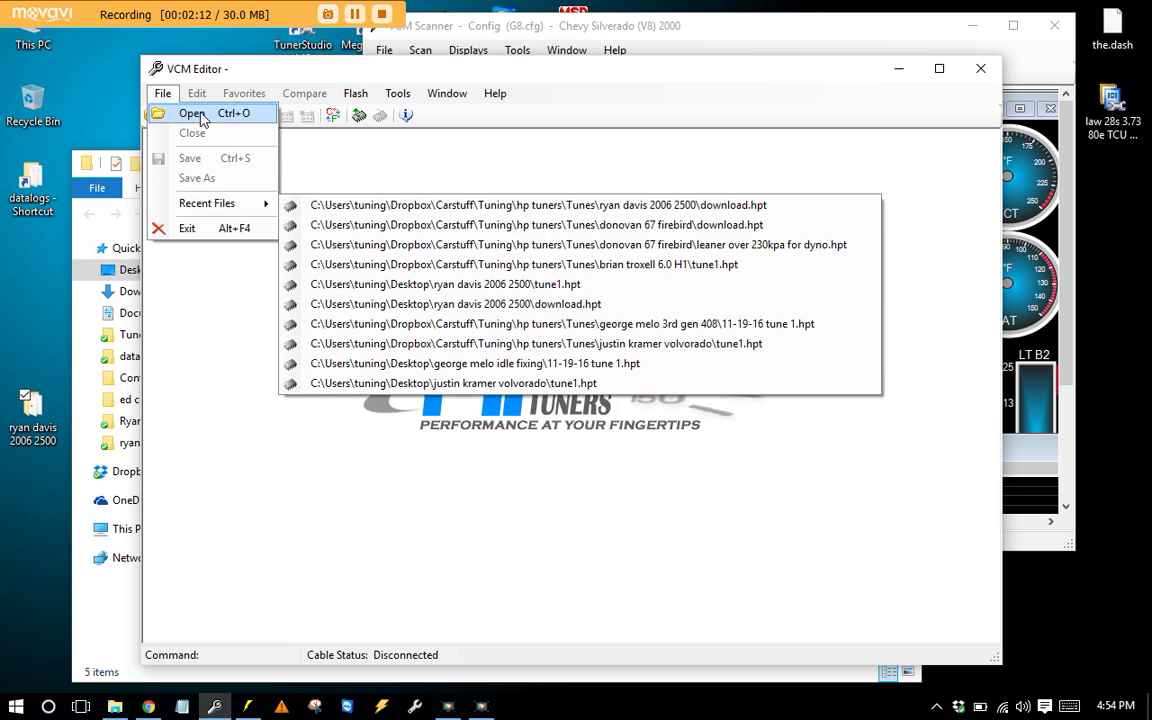
key("Down")
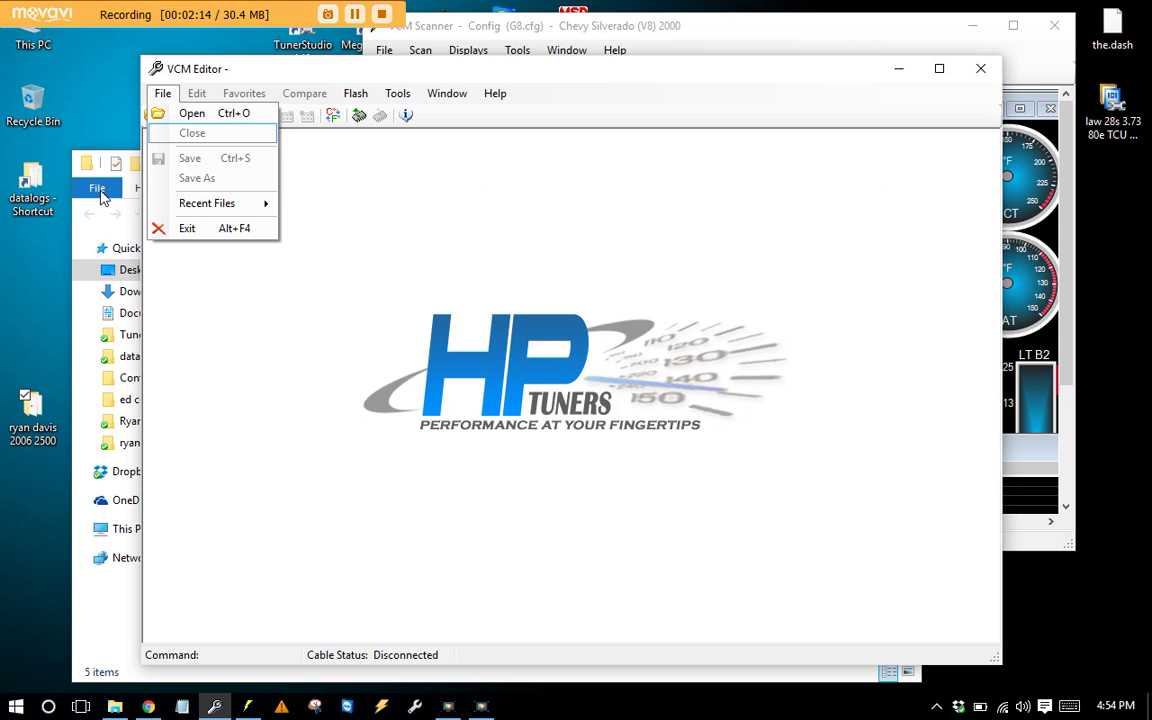
left_click(147, 260)
left_click_drag(265, 267, 605, 130)
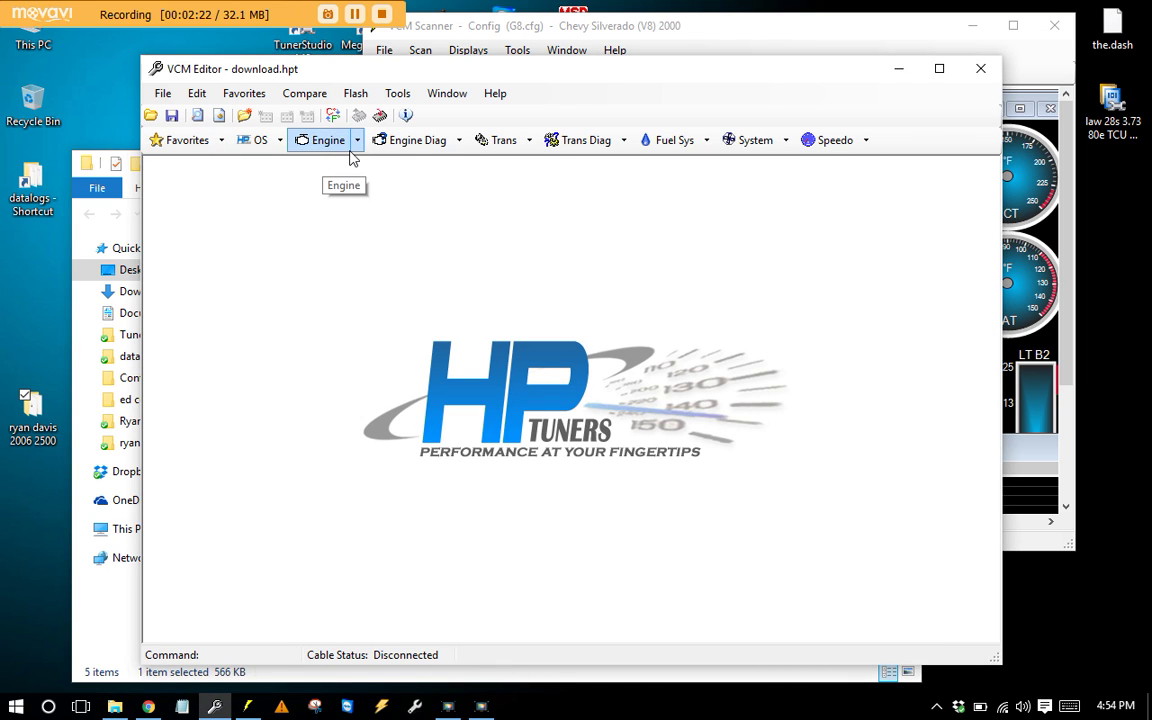
left_click(86, 176)
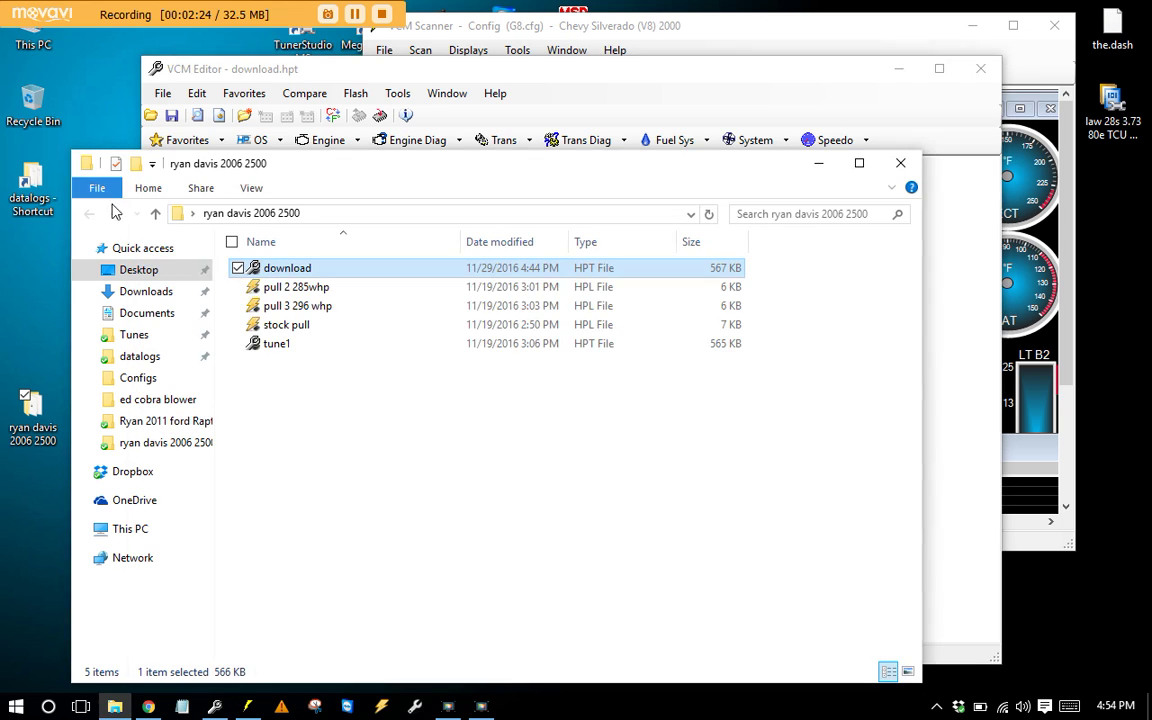
left_click_drag(345, 165, 320, 170)
left_click(320, 72)
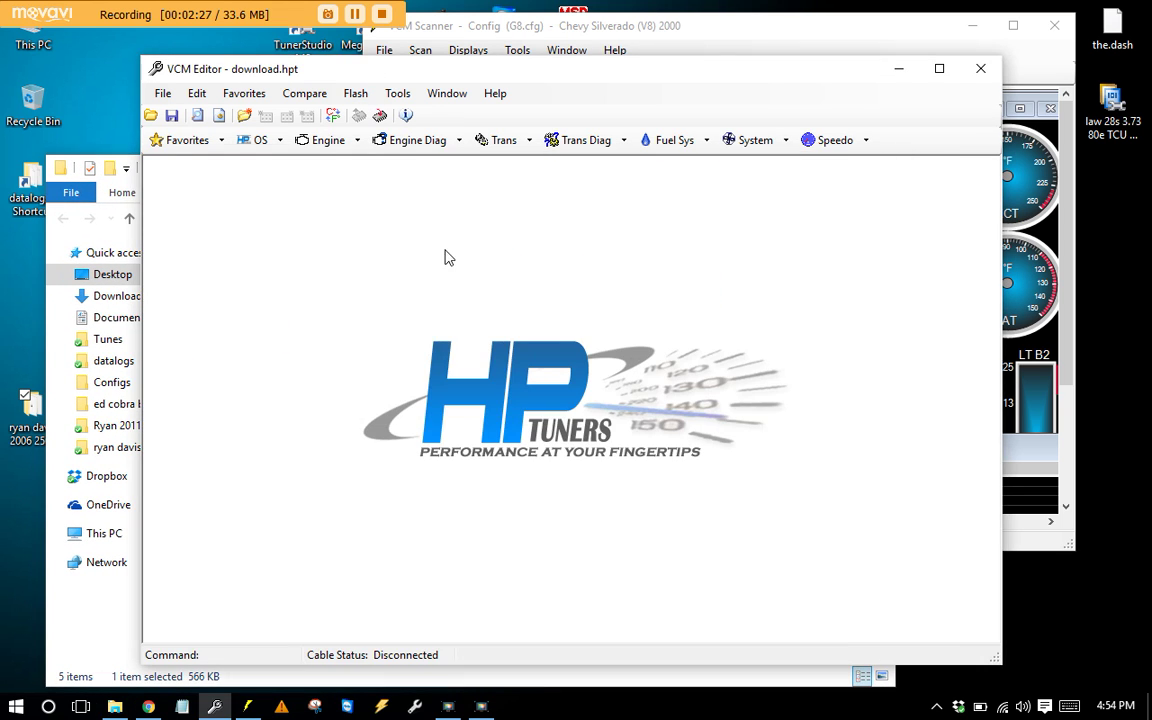
Step: Save a copy of the tune as "hopefully i dont break anything 11-29-16" in the HP Tuners VCM Files format
left_click(162, 93)
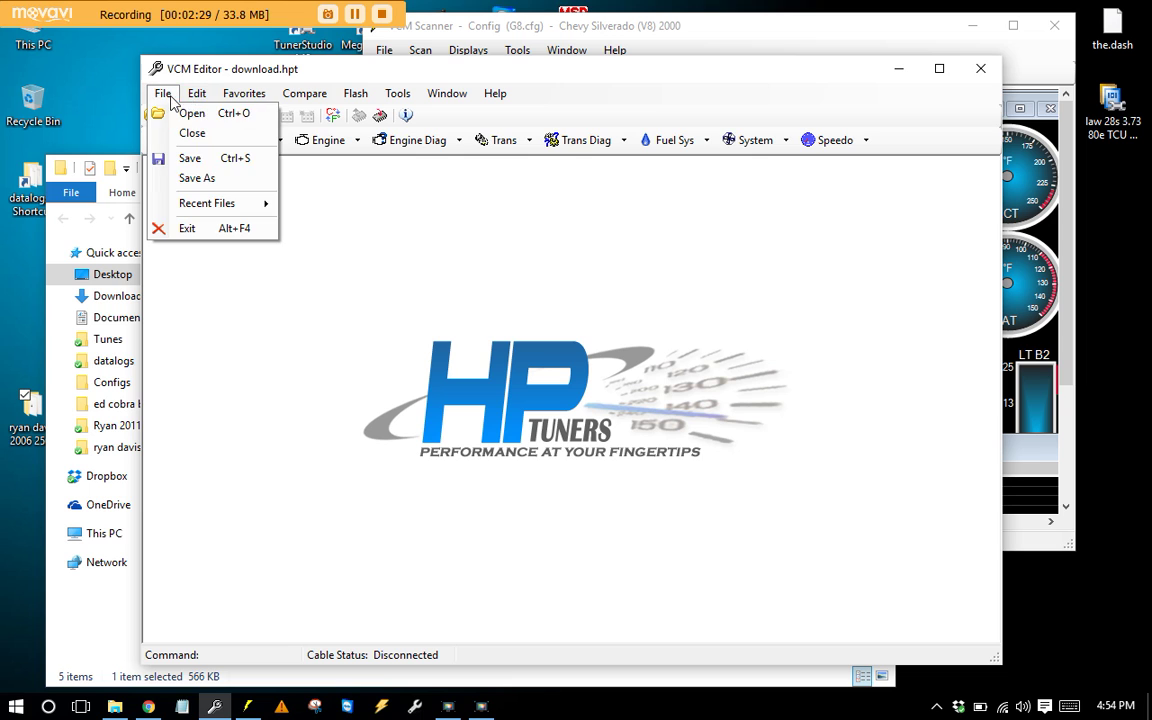
left_click(197, 178)
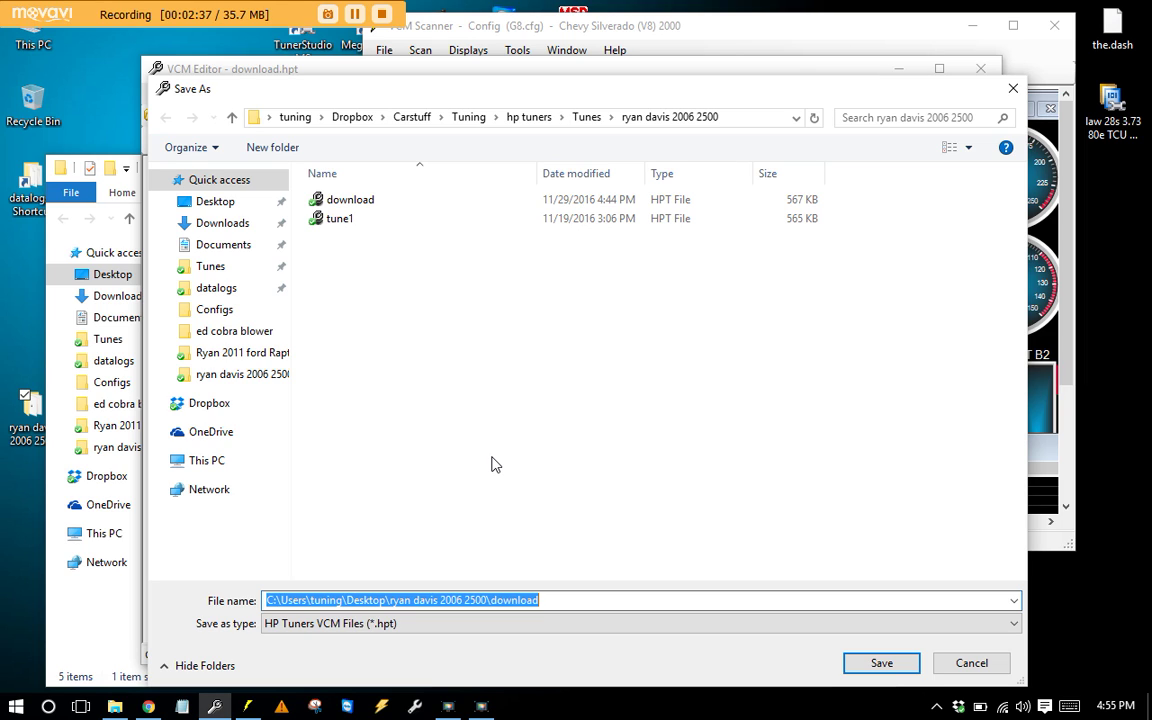
type("hopefulyy")
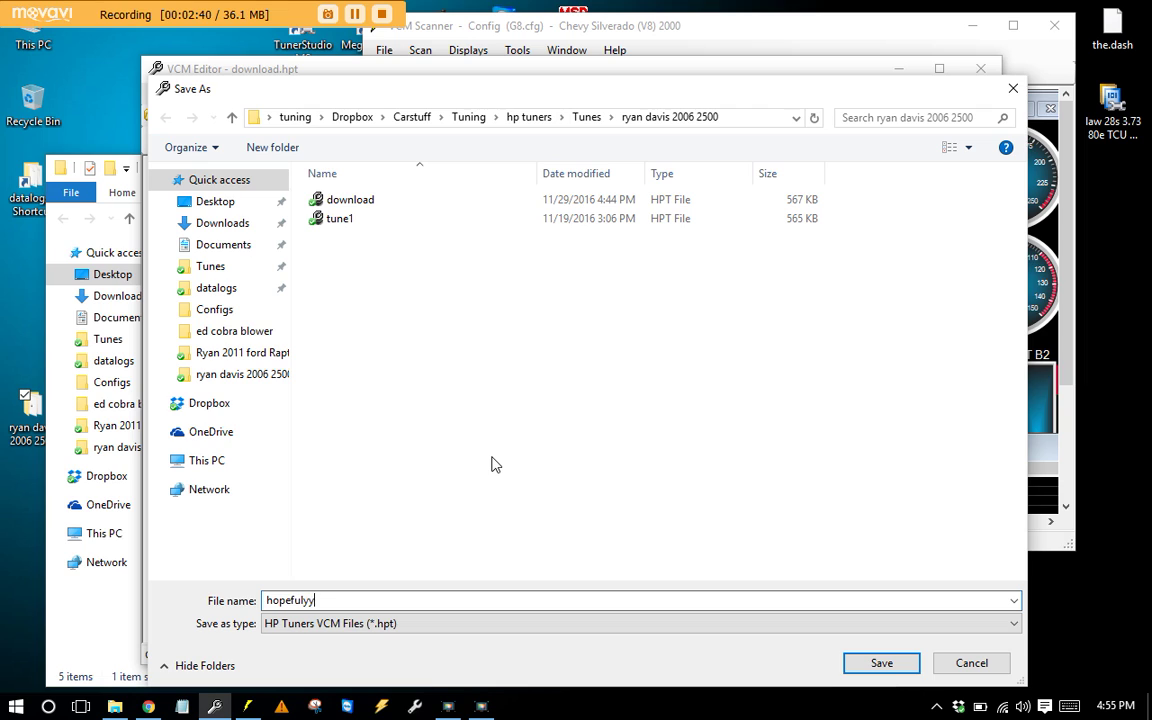
key("BackSpace")
key("BackSpace")
type("ly i dont break anything 11")
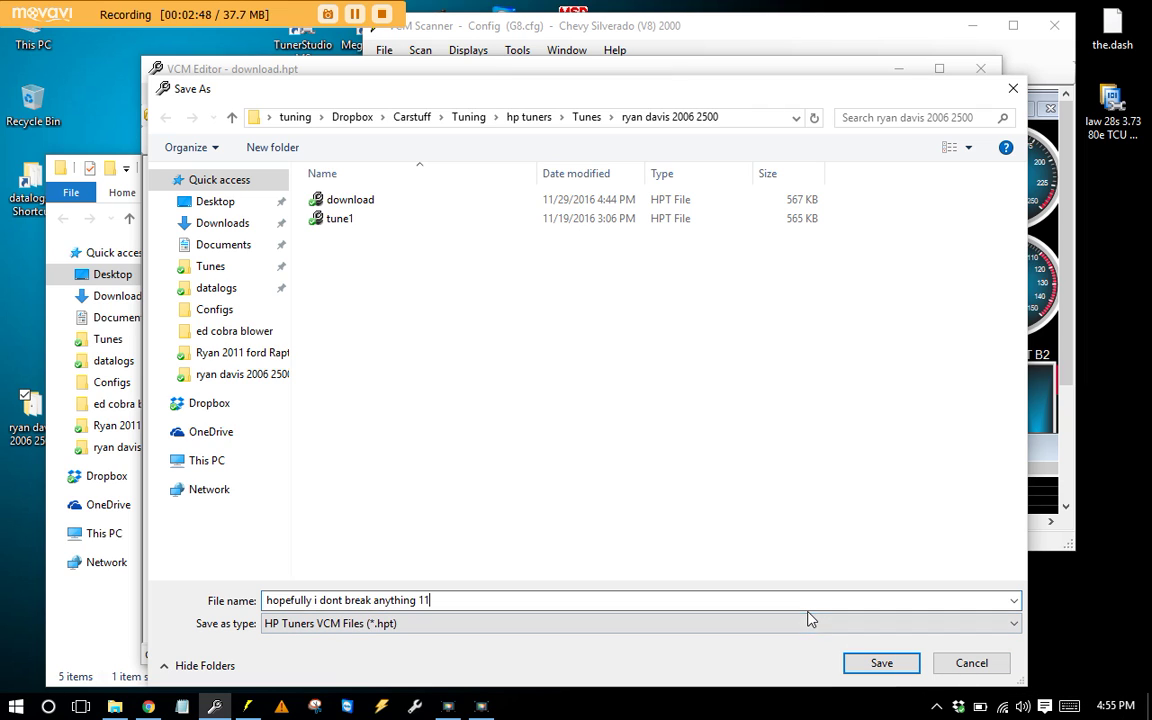
type("-16")
key("Return")
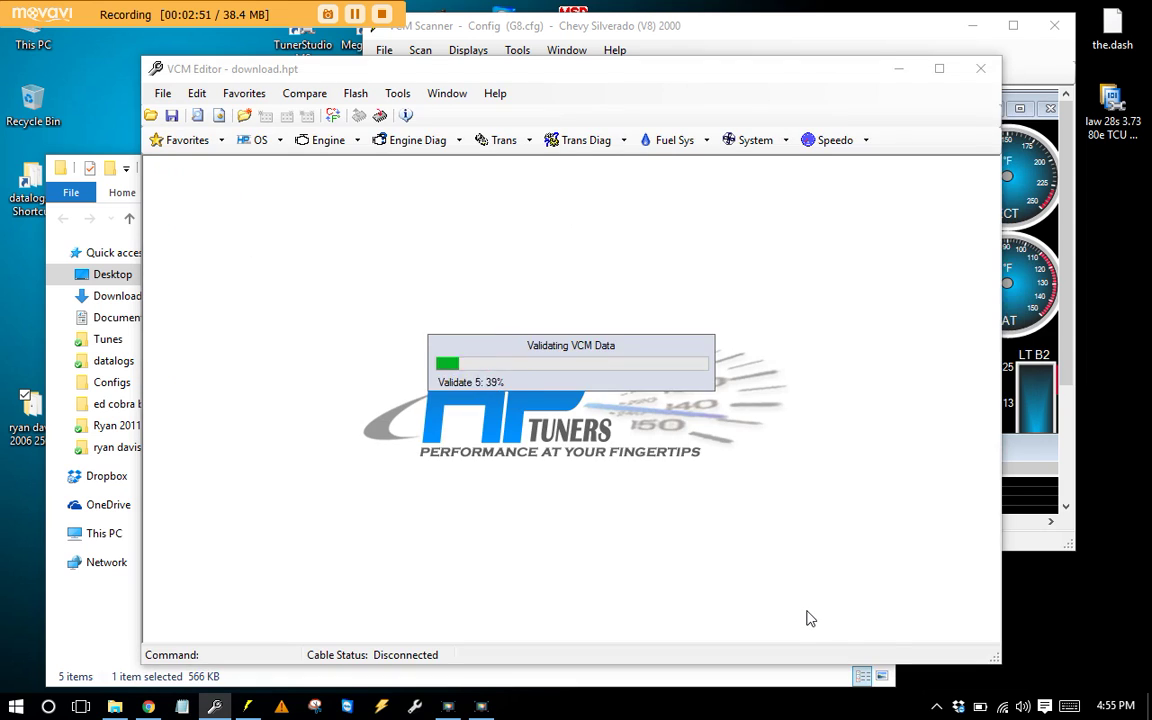
Step: Switch to the truck's folder in File Explorer and refresh its file list to check for the saved copy
left_click(72, 207)
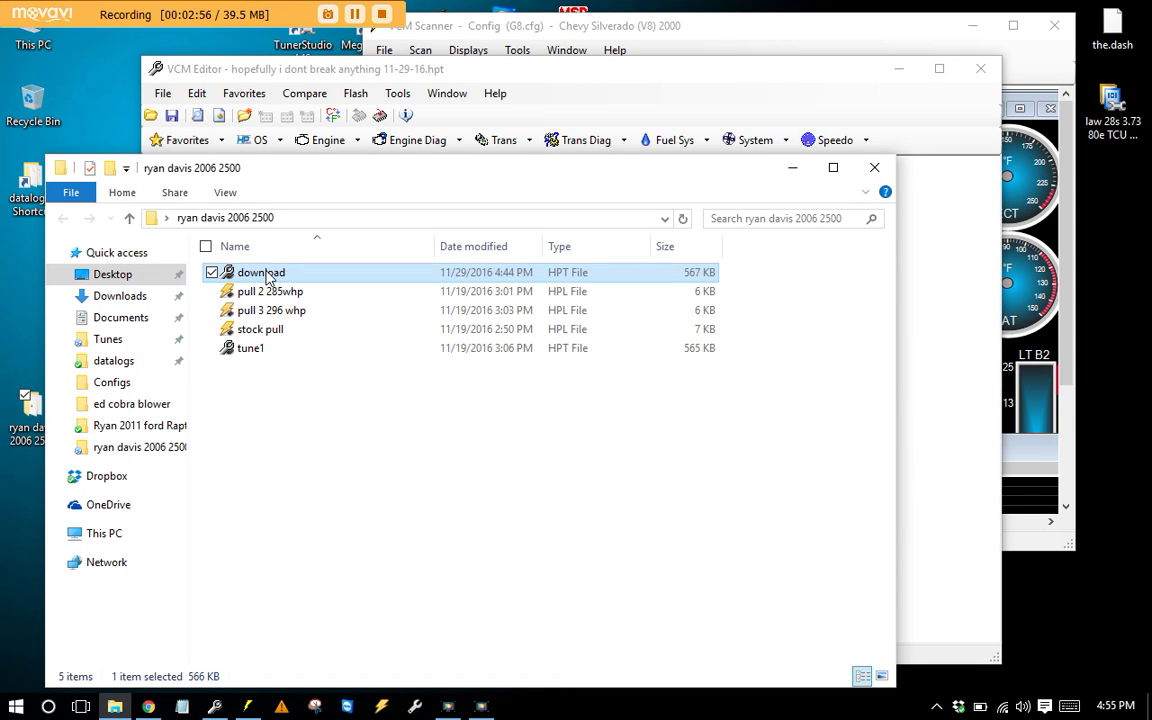
right_click(441, 499)
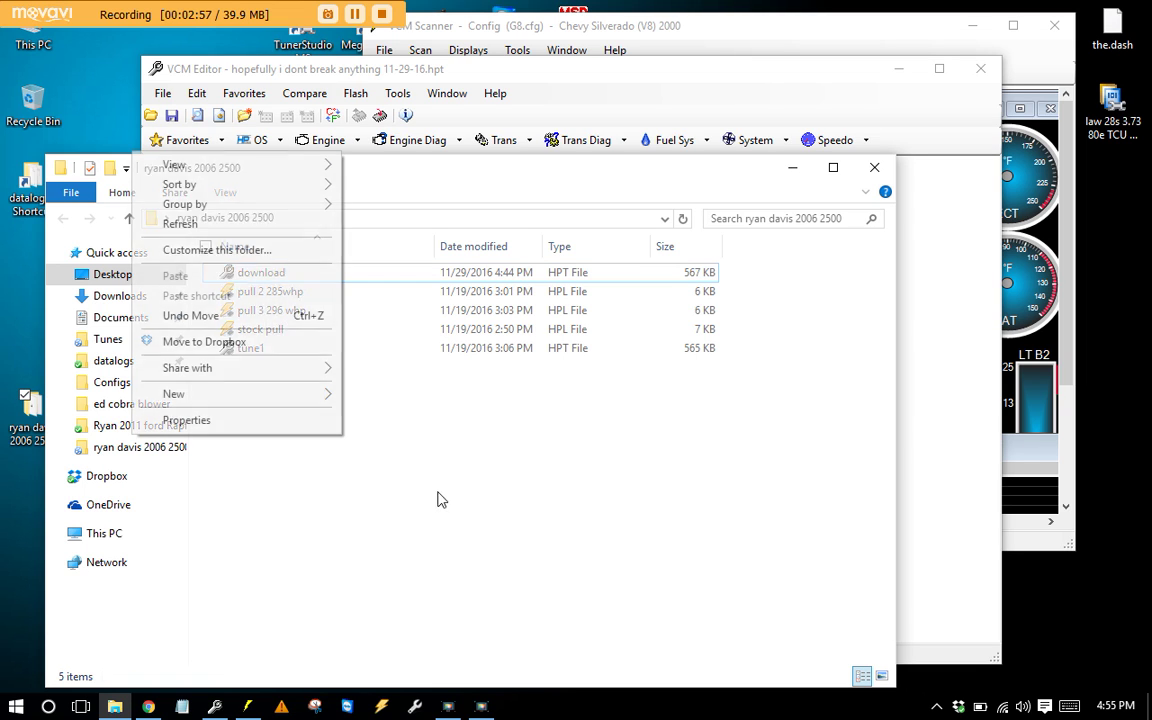
left_click(196, 224)
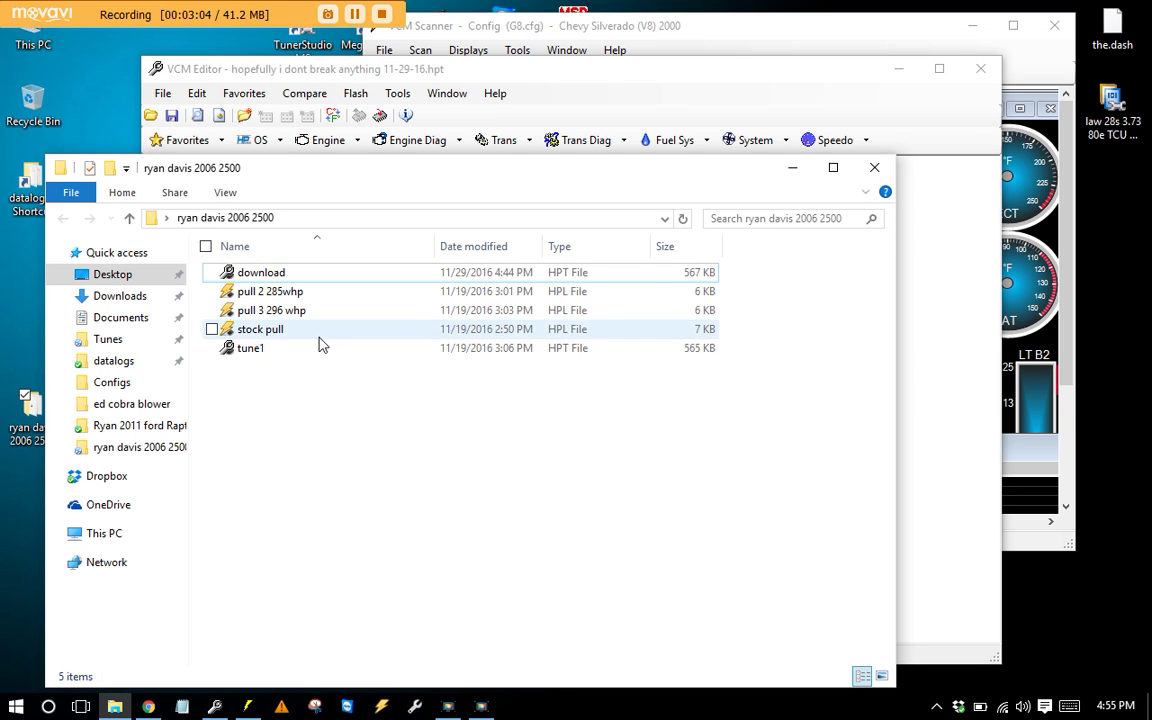
Step: In VCM Editor, close the current tune and reopen the file "hopefully i dont break anything 11-29-16"
left_click(265, 69)
left_click(162, 93)
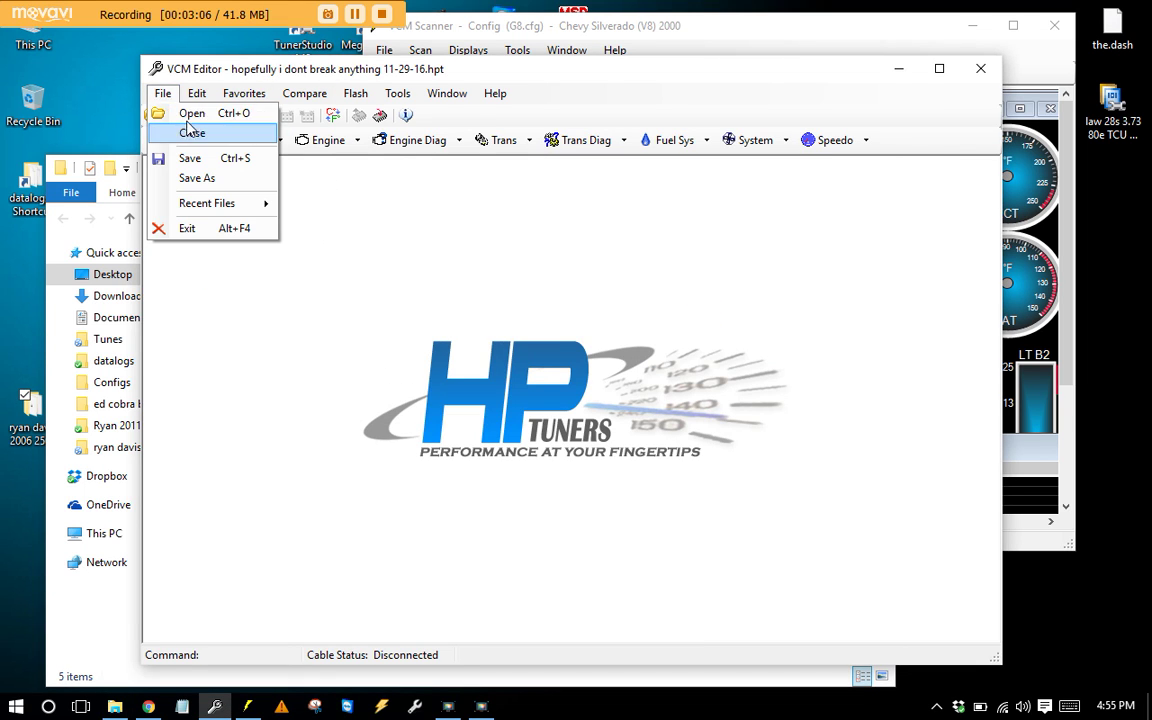
left_click(192, 114)
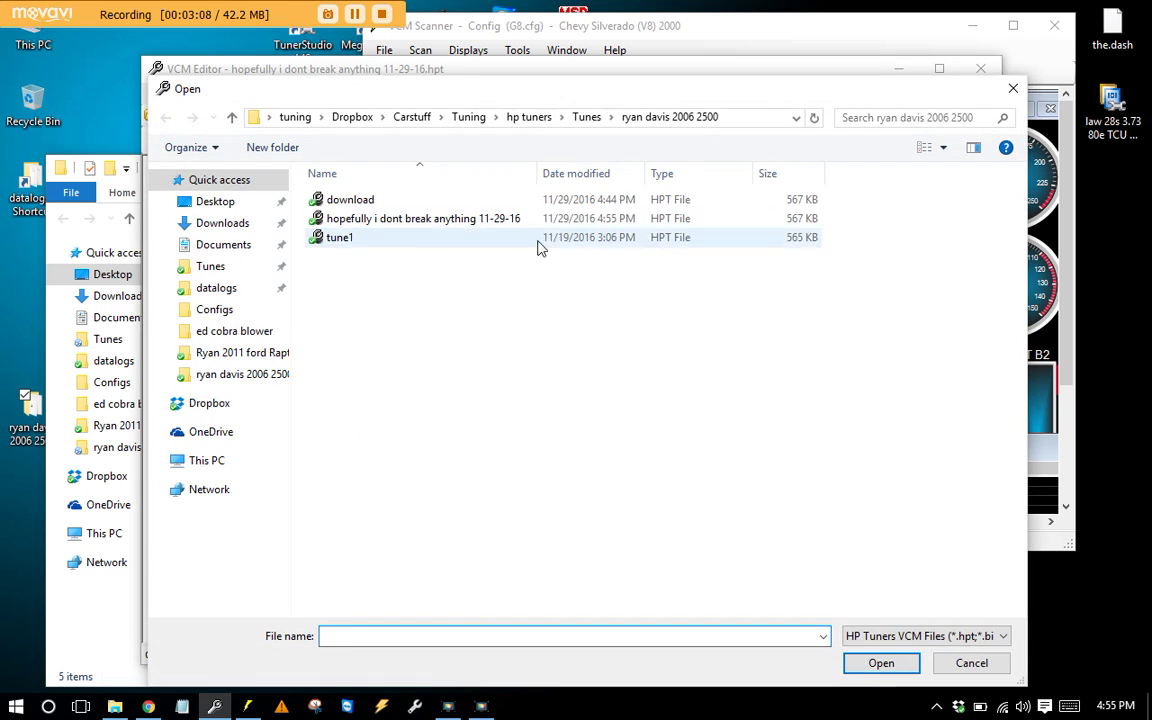
left_click_drag(985, 101, 985, 97)
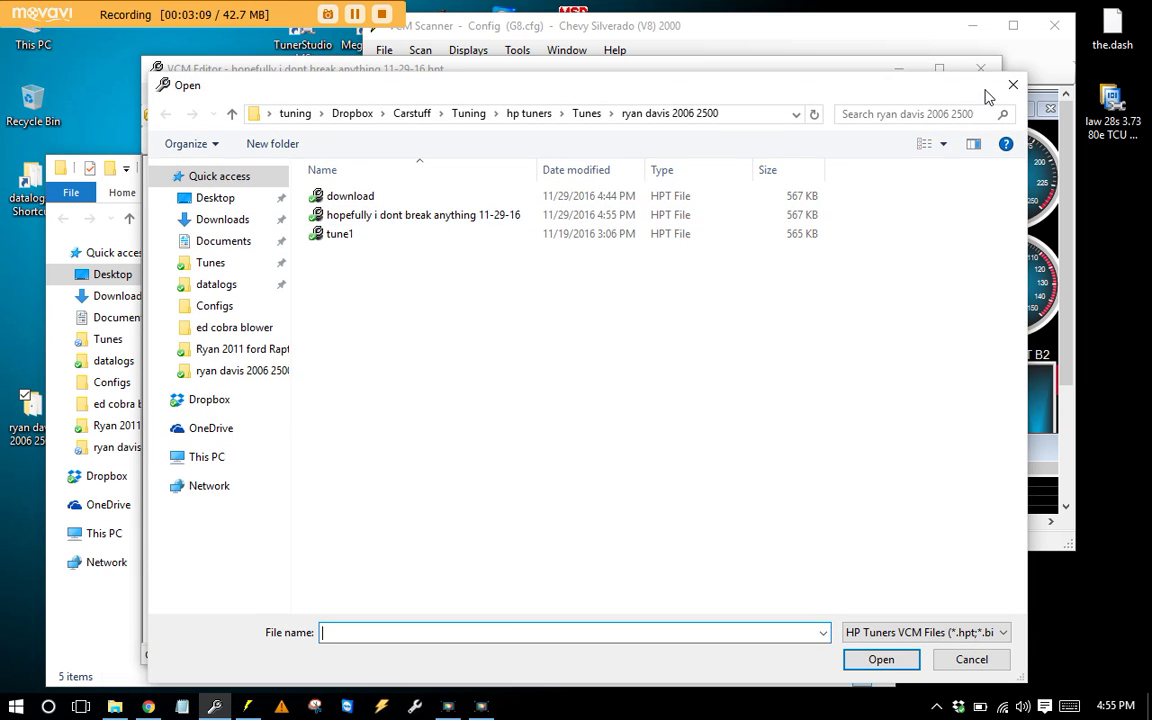
key("Escape")
left_click(162, 95)
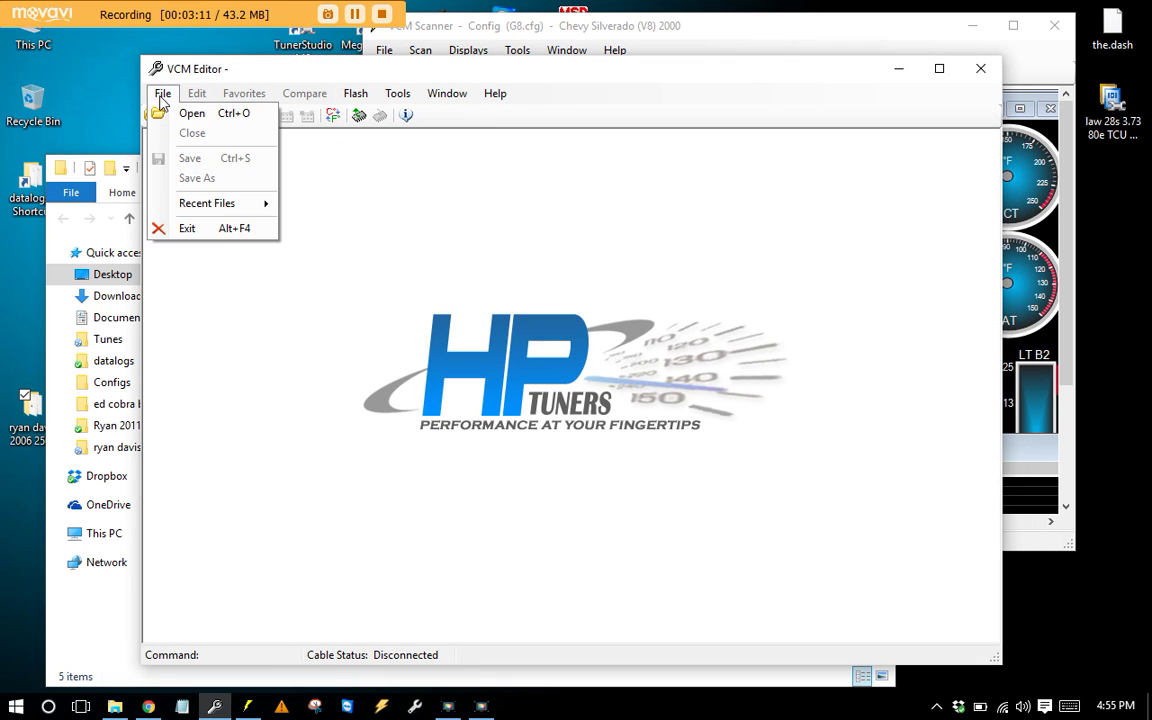
left_click(192, 114)
double_click(400, 216)
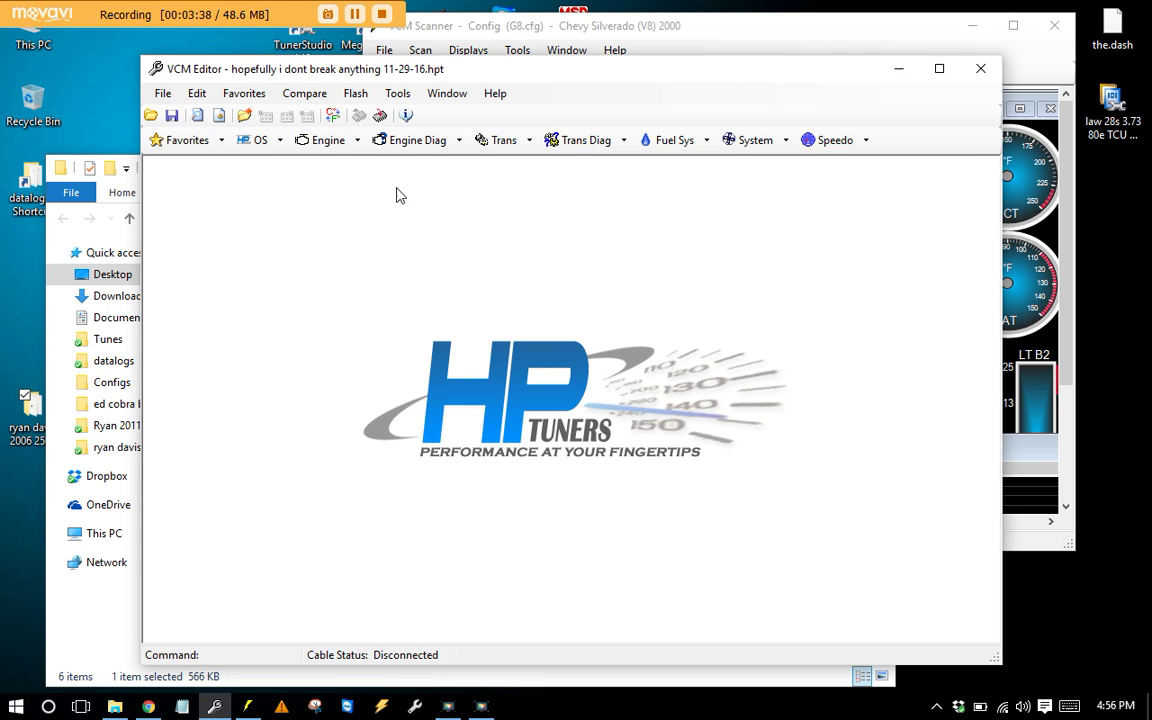
Step: Bring up the Engine parameters and open the Stoich AFR table from the general fuel settings
left_click(327, 144)
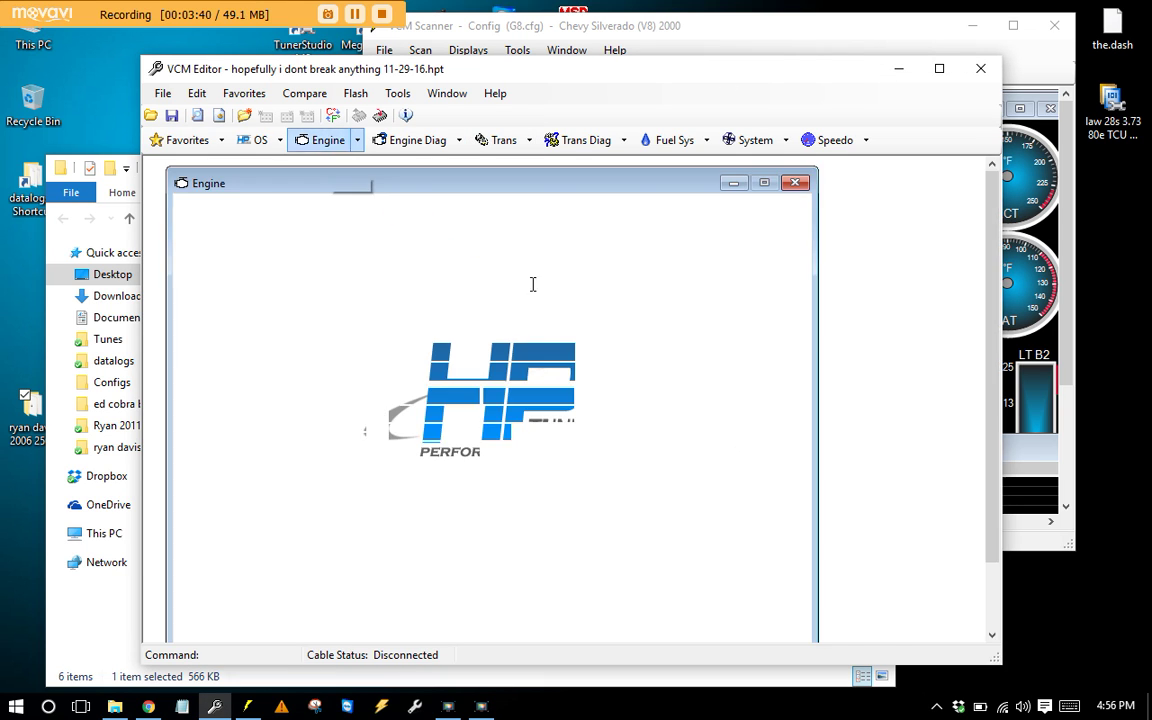
mouse_move(575, 665)
left_mouse_down()
mouse_move(576, 700)
mouse_move(577, 682)
left_mouse_up()
double_click(577, 682)
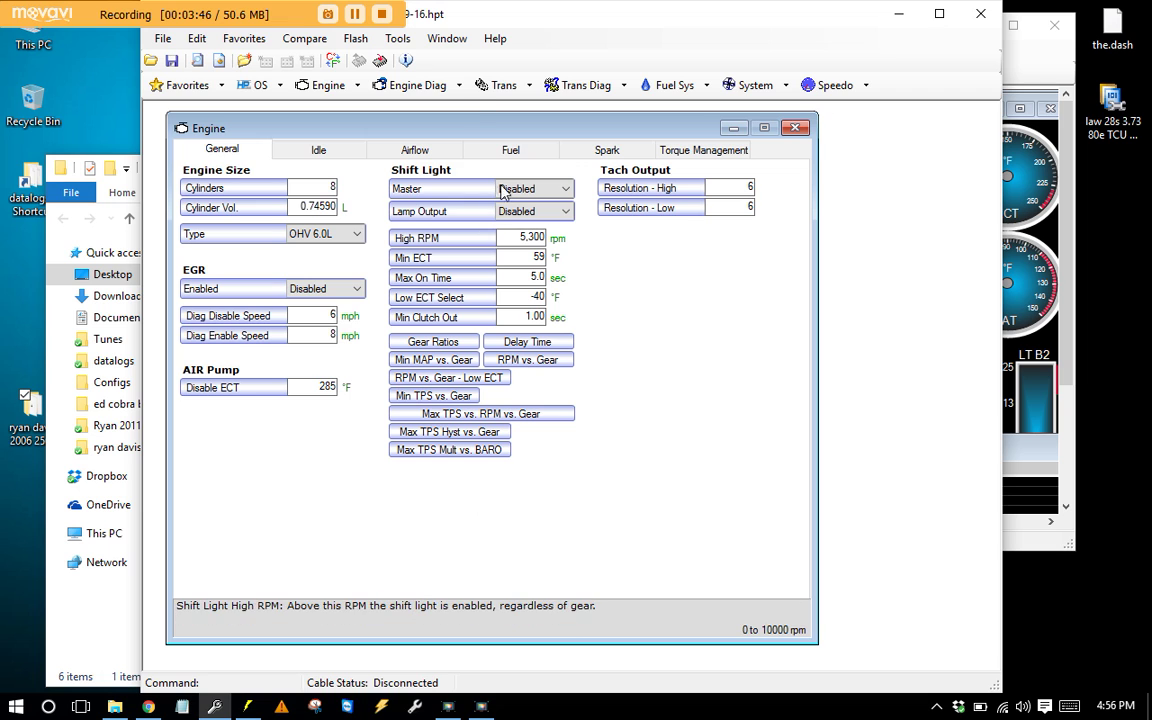
left_click(470, 150)
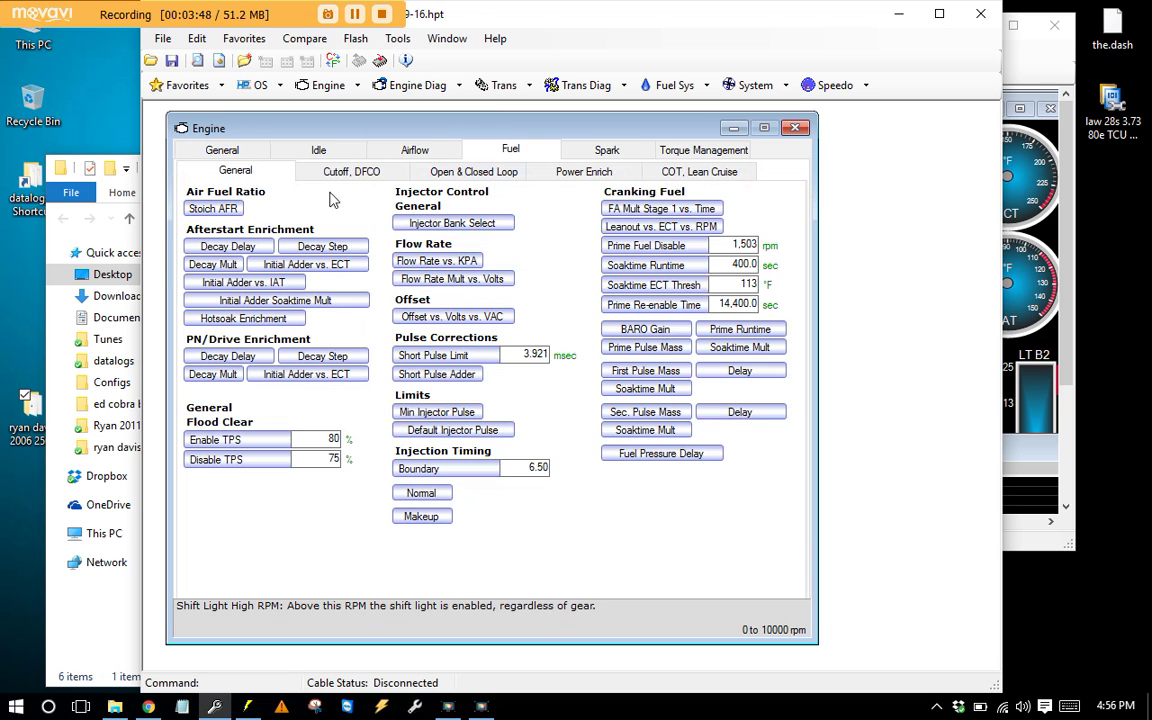
left_click(215, 209)
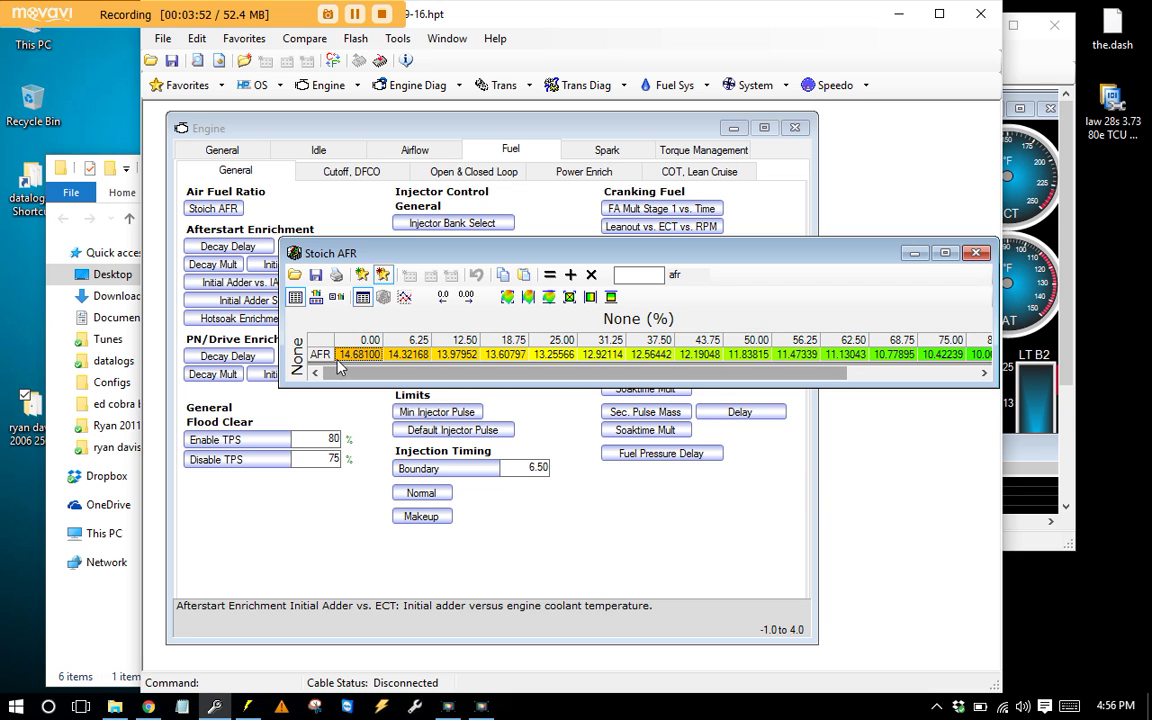
Step: Close the Stoich AFR table, then in VCM Scanner dismiss the VCM Controls and view the full-size gauge display
double_click(296, 255)
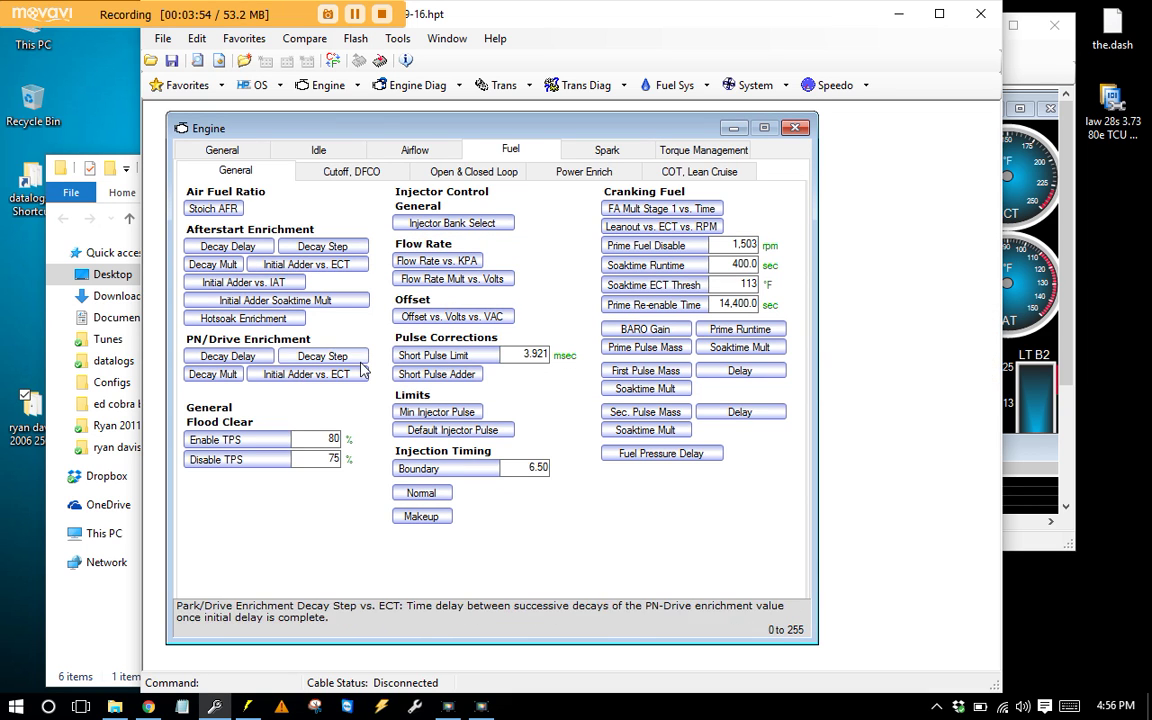
left_click(1047, 313)
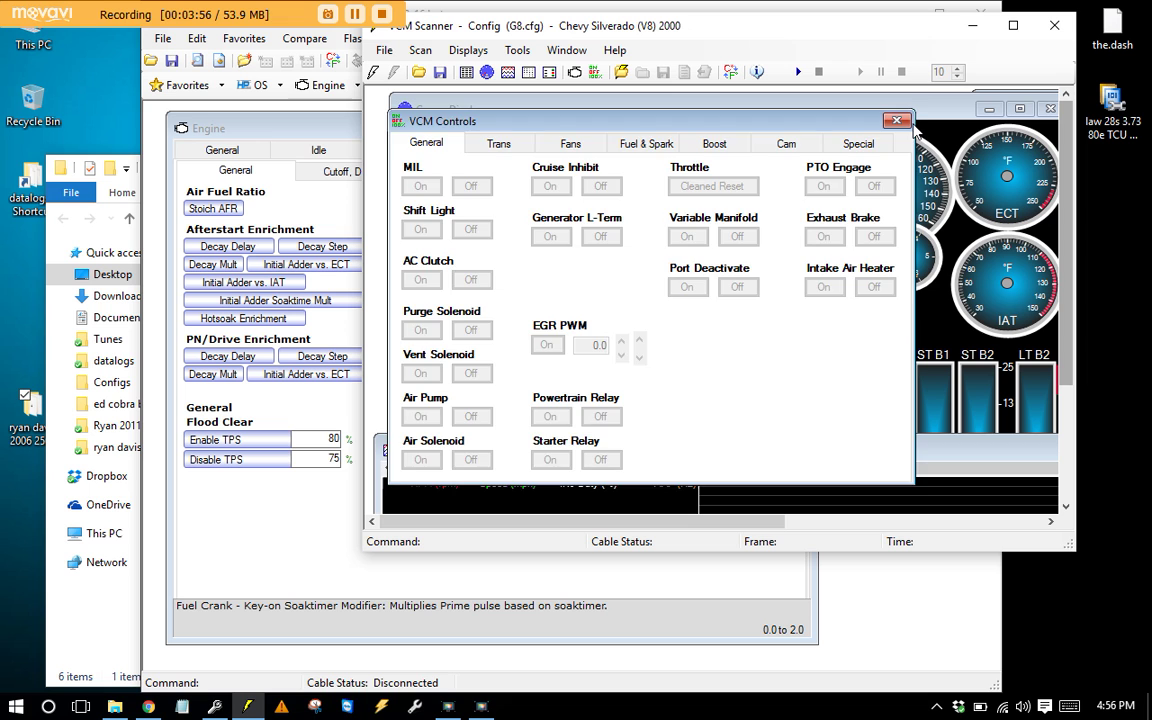
left_click(822, 110)
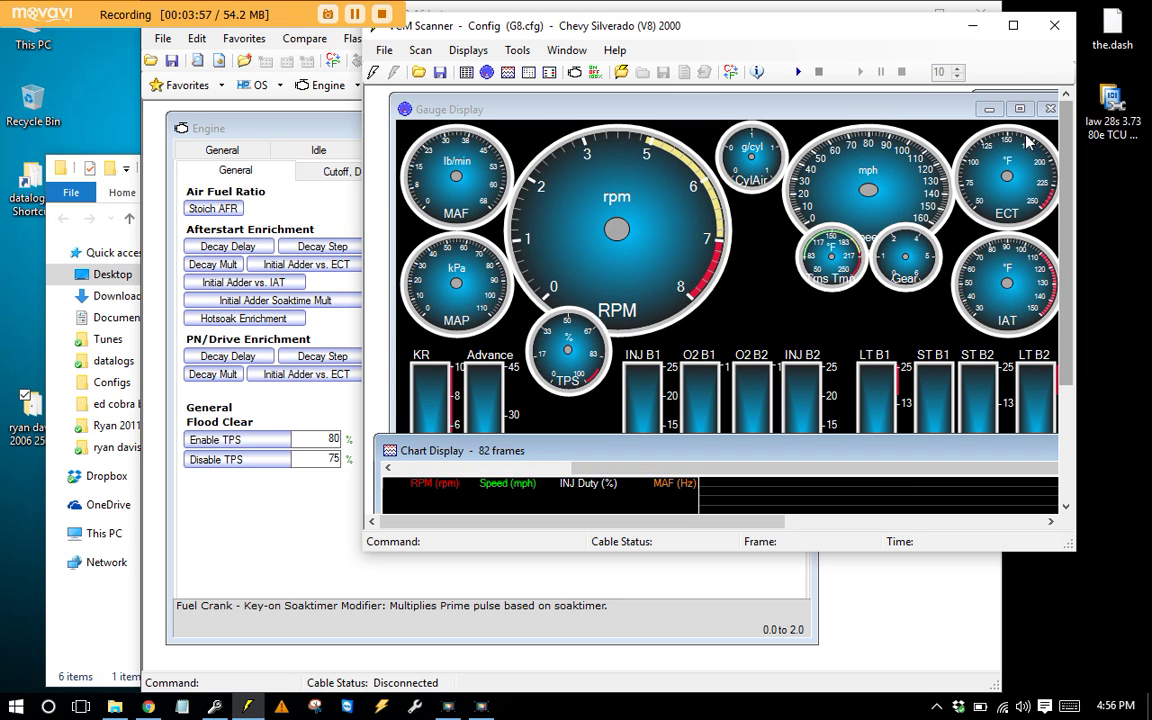
left_click(1013, 25)
left_click(617, 325)
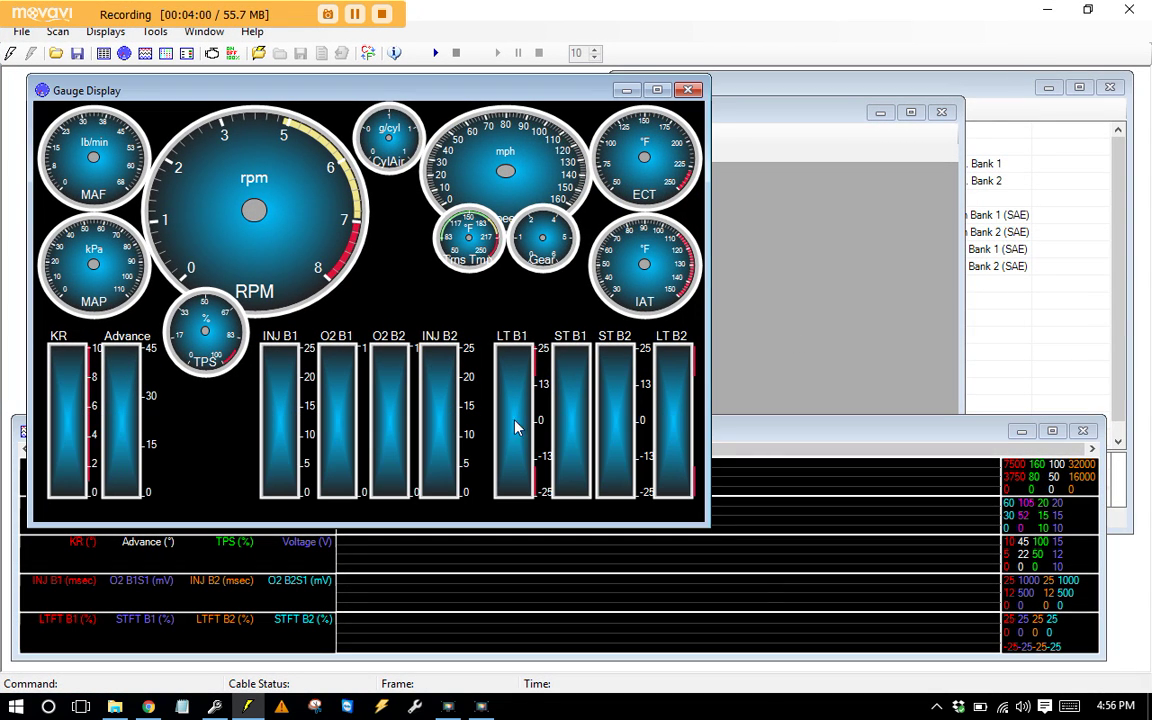
double_click(1027, 9)
left_click(935, 22)
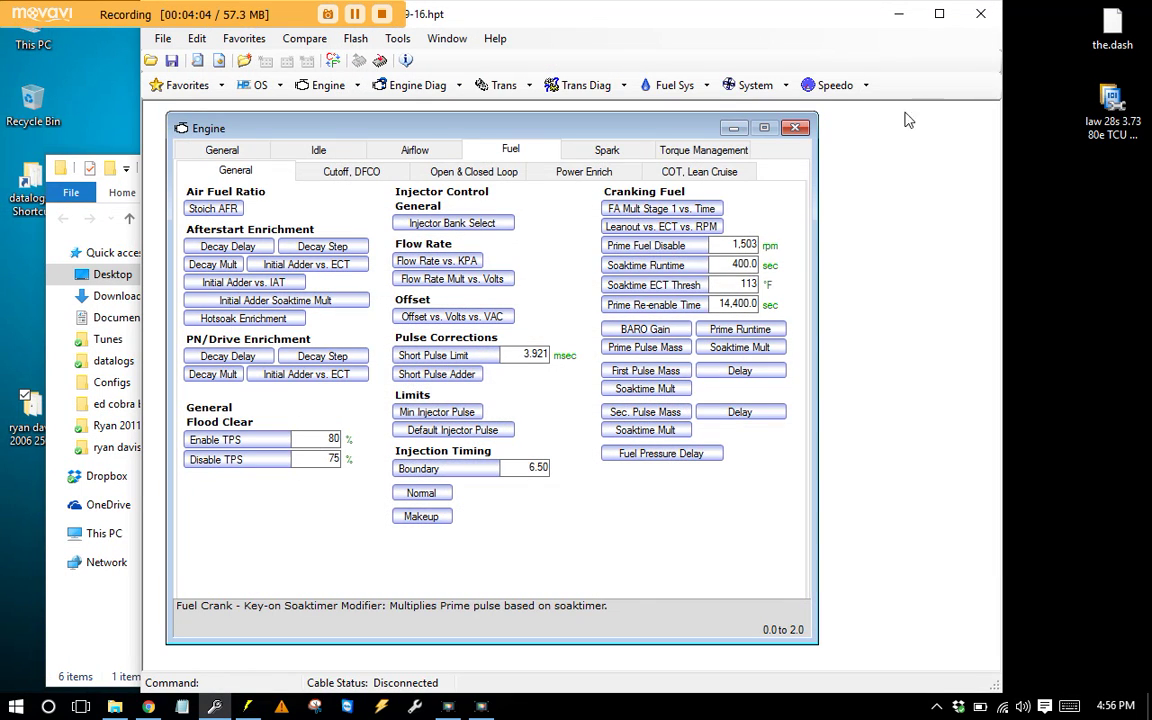
Step: Review the Open & Closed Loop and Power Enrich fuel settings, inspecting the hot throttle threshold and gas EQ ratio tables
left_click(496, 172)
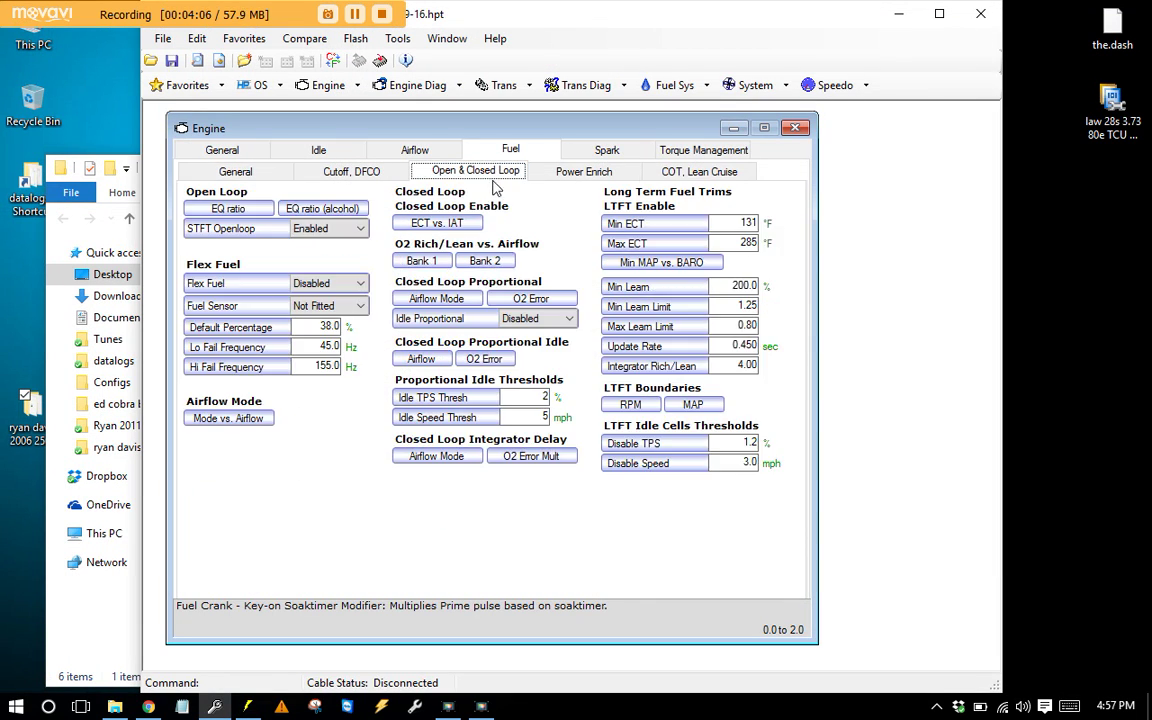
left_click(538, 172)
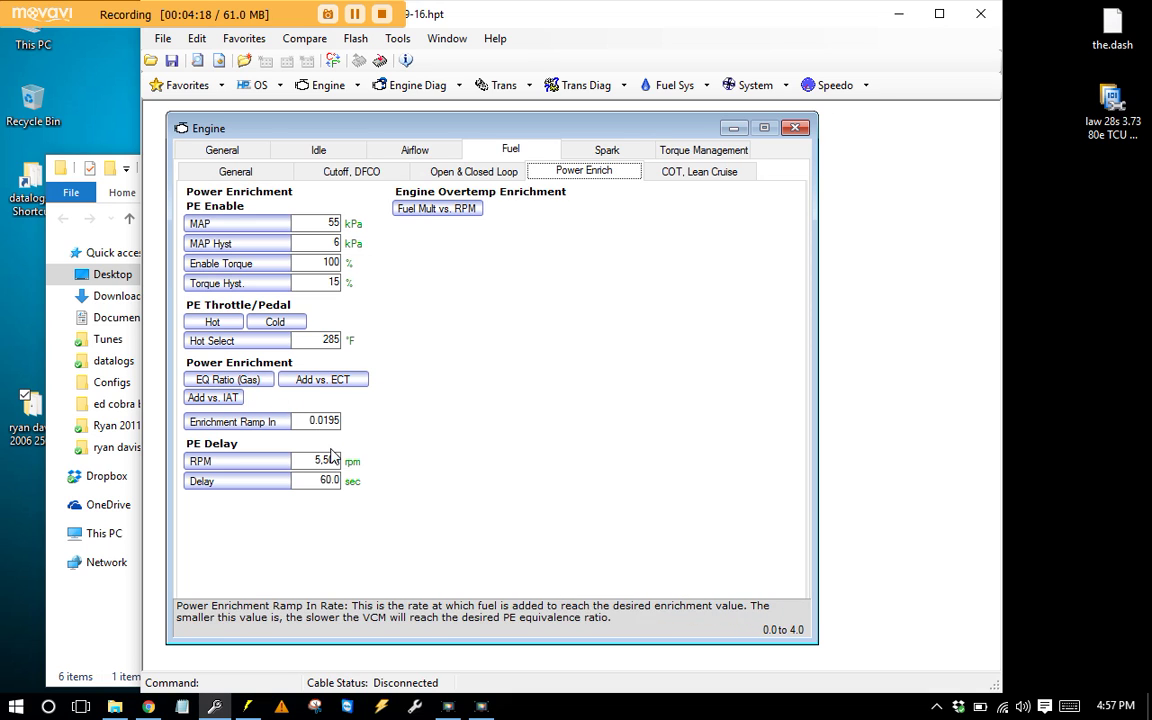
left_click(224, 324)
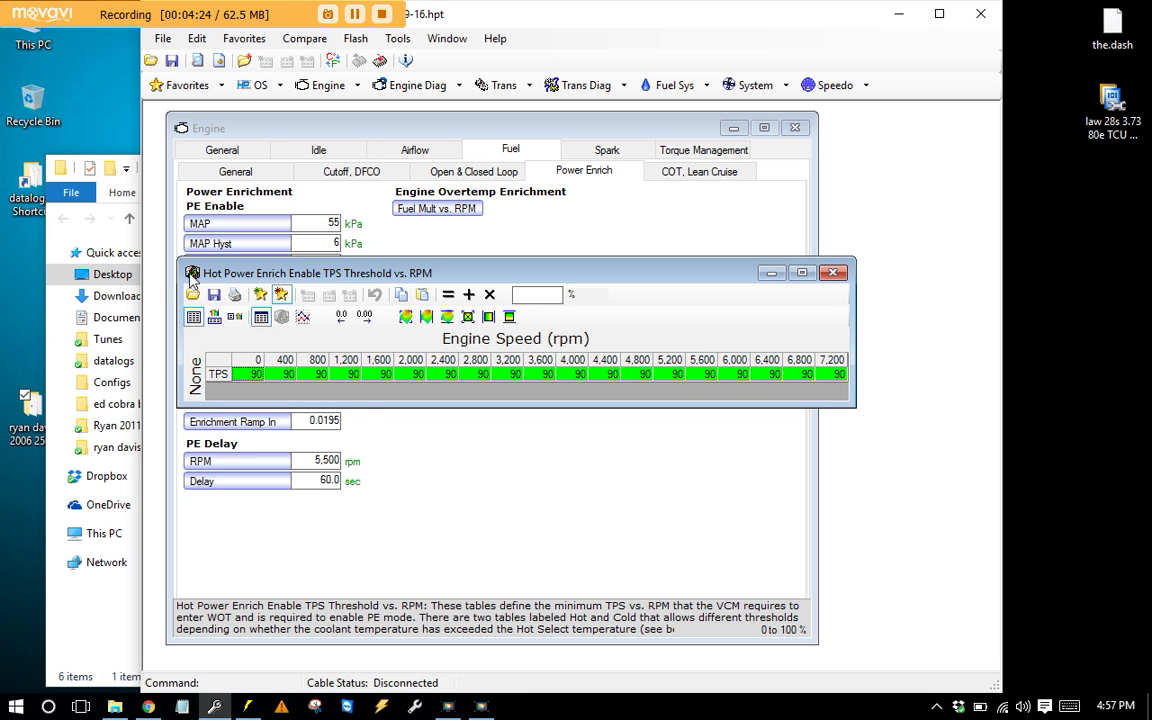
double_click(192, 274)
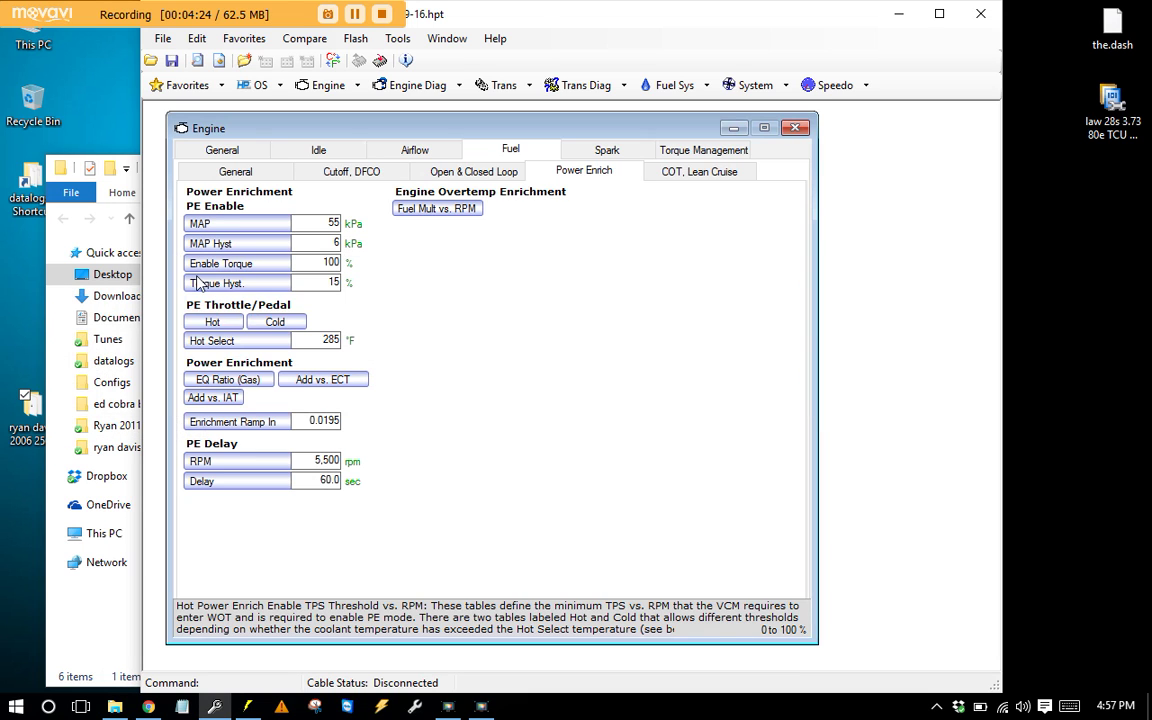
left_click(224, 323)
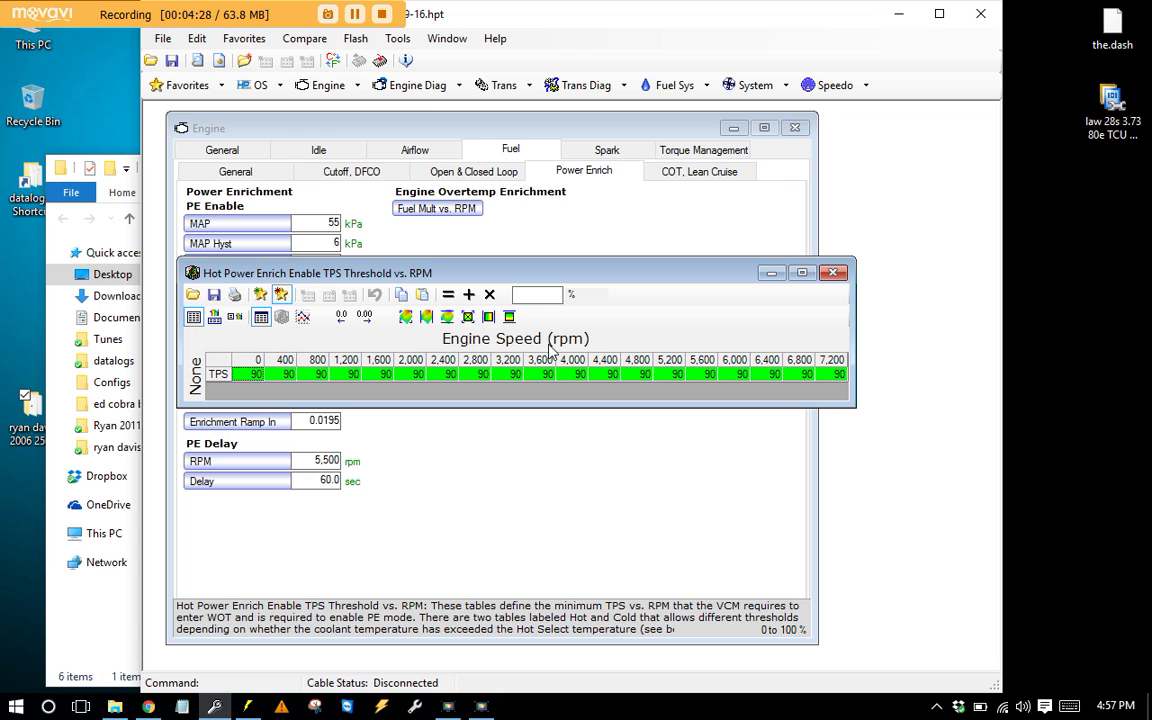
double_click(192, 273)
left_click(262, 382)
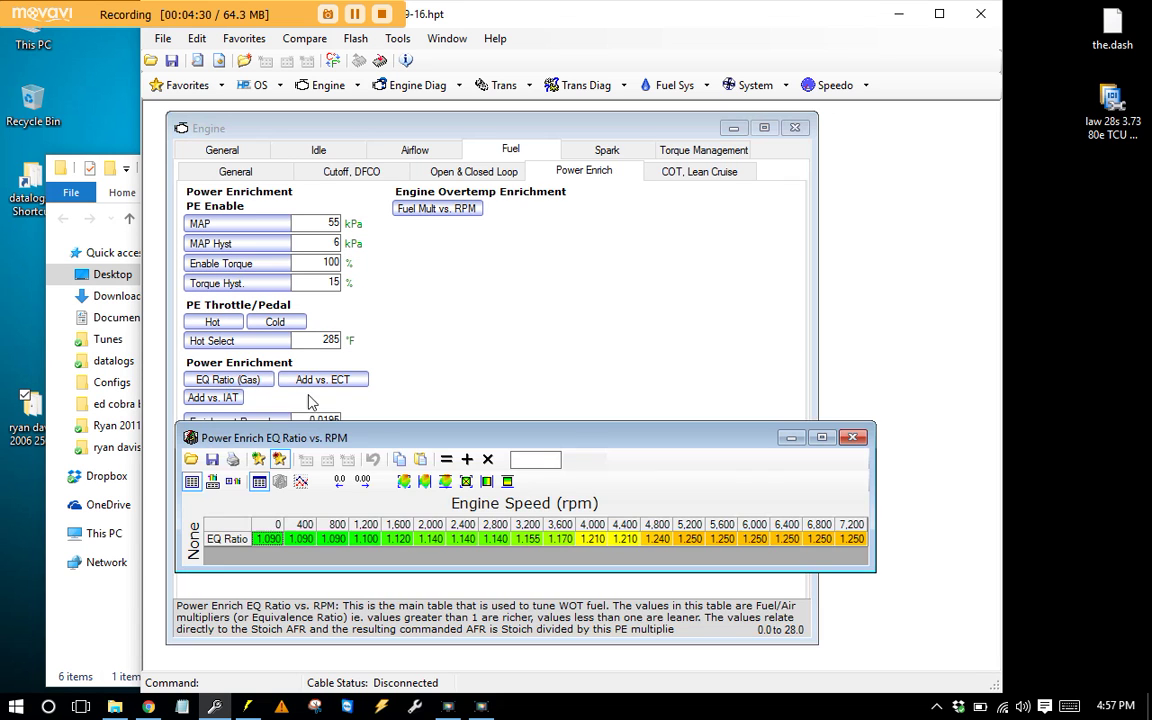
left_click(852, 437)
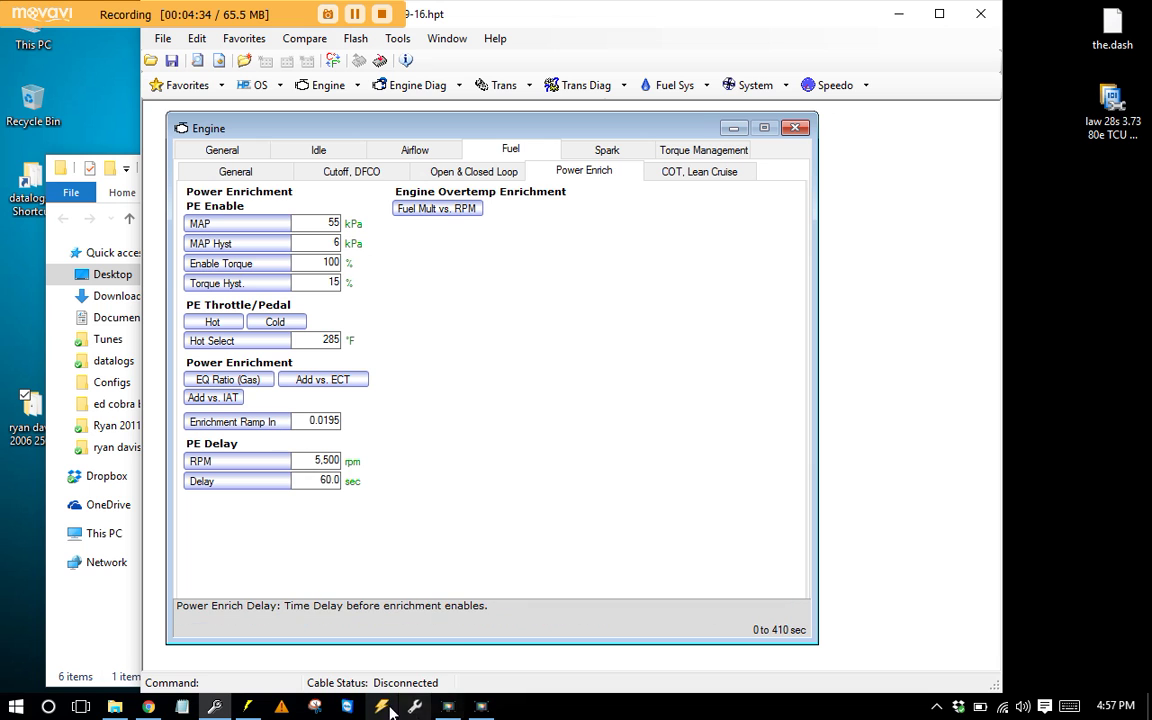
Step: Load the "stock pull" log from the truck's folder into VCM Scanner and maximize the scanner window
left_click(252, 708)
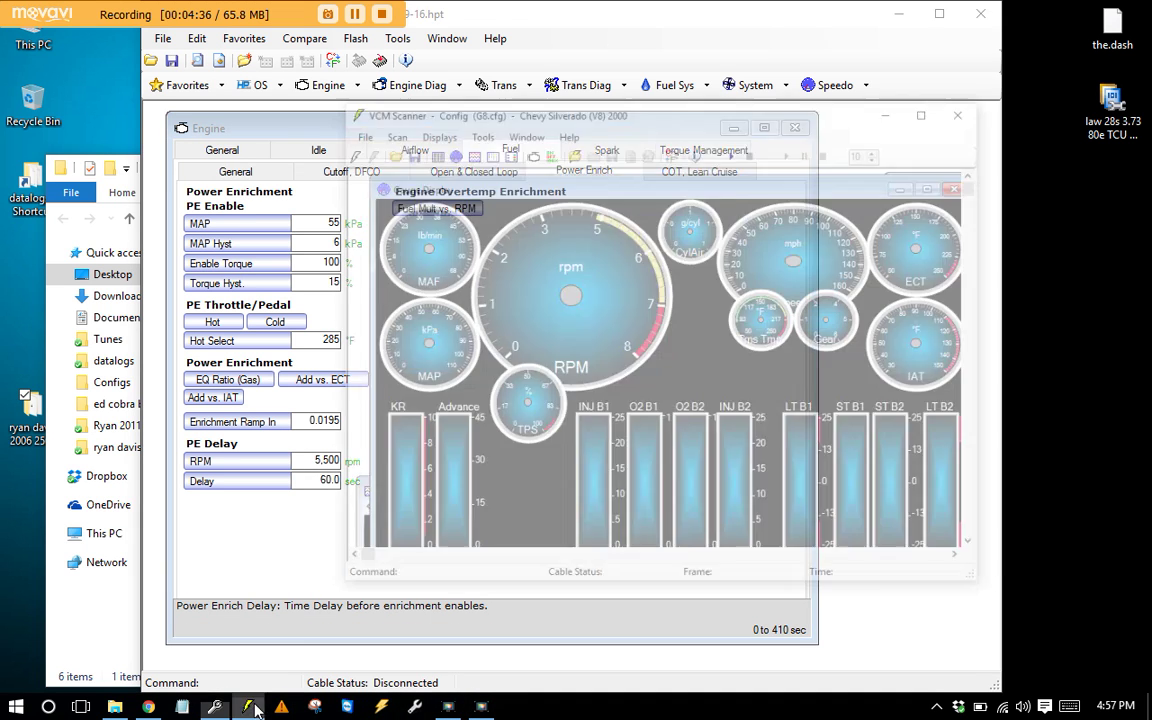
left_click(71, 186)
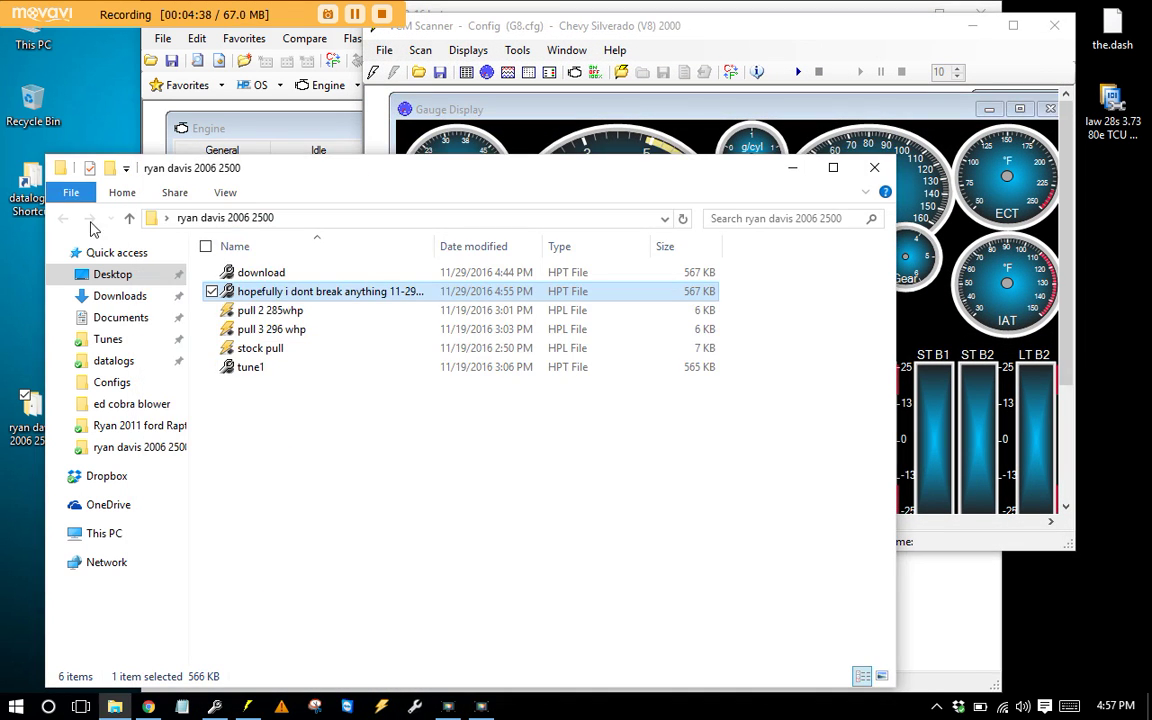
left_click_drag(265, 348, 820, 292)
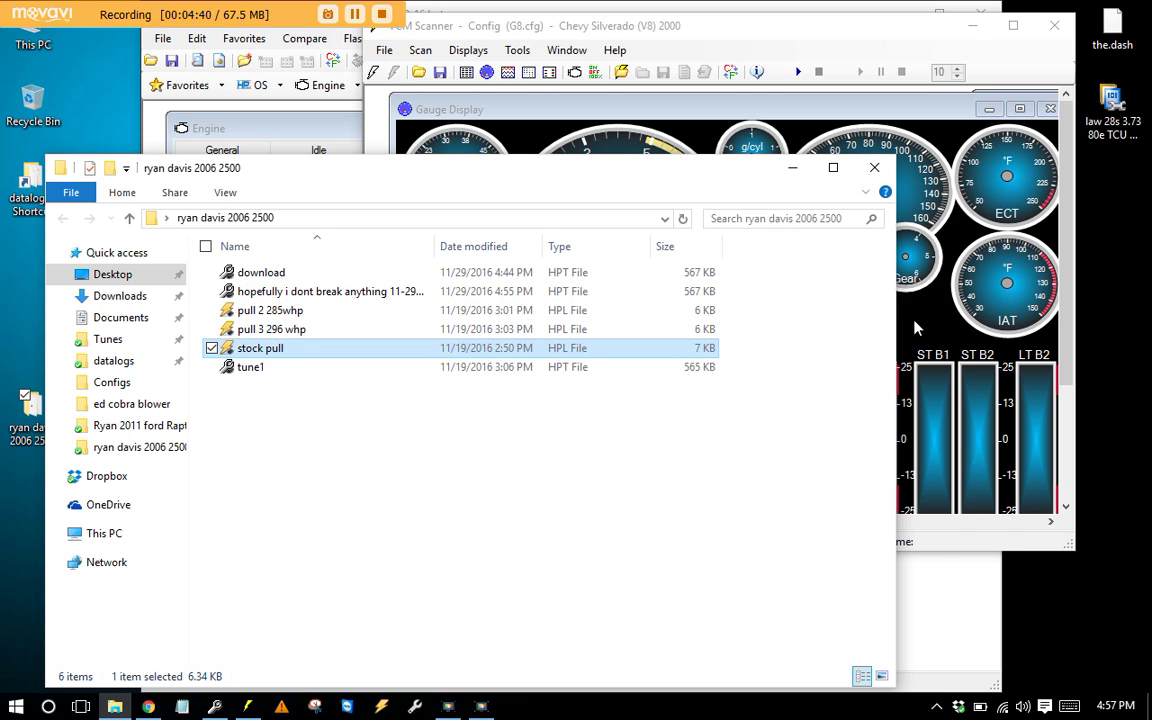
double_click(912, 37)
Step: Scrub the chart cursor from steady cruising through the start of the pull to peak RPM to examine commanded AFR and throttle
left_click_drag(823, 548, 270, 527)
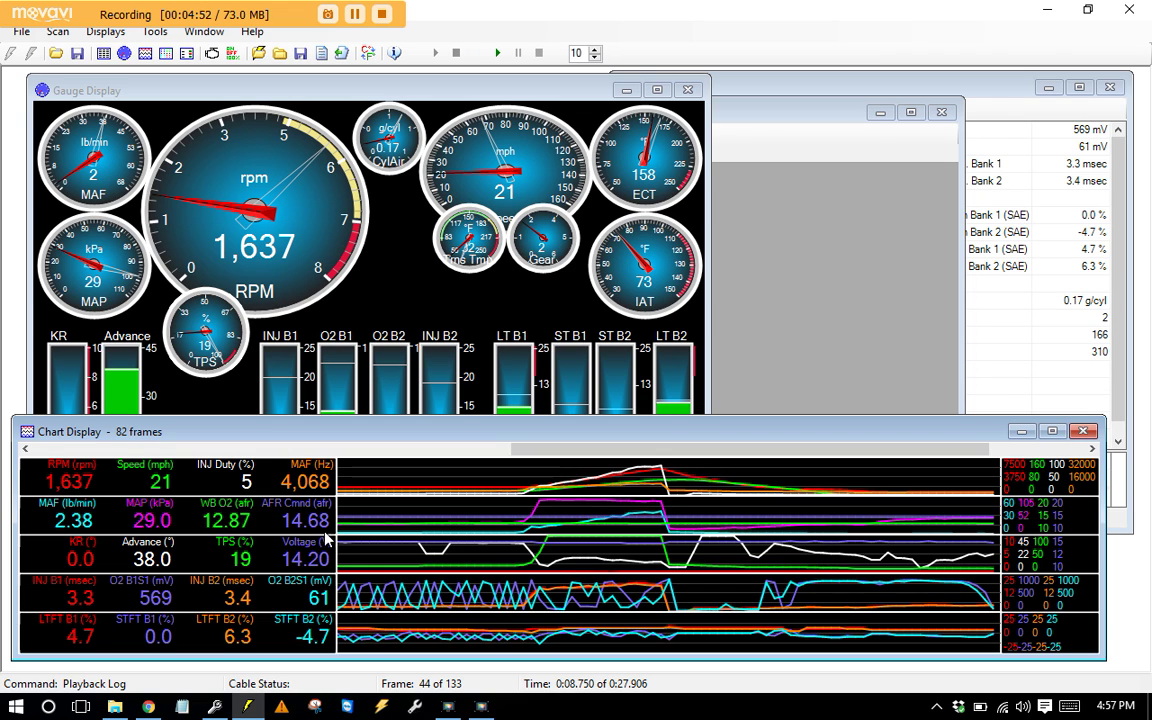
left_click_drag(313, 535, 492, 537)
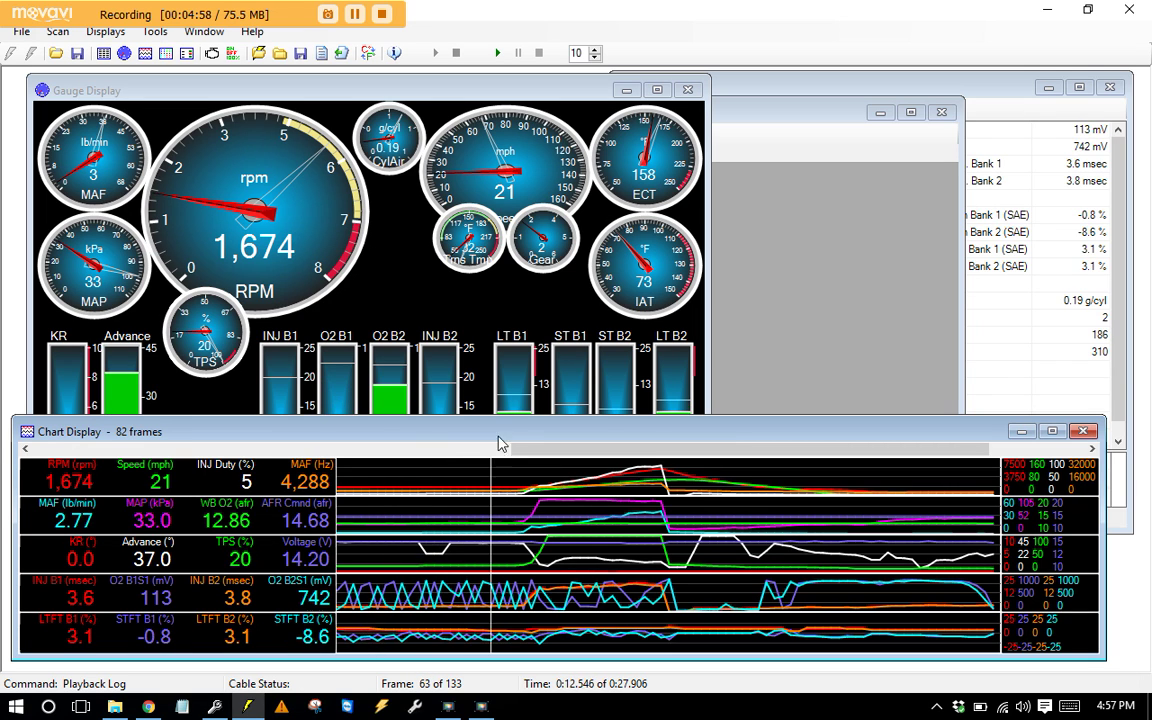
left_click(503, 407)
left_click_drag(491, 595, 524, 545)
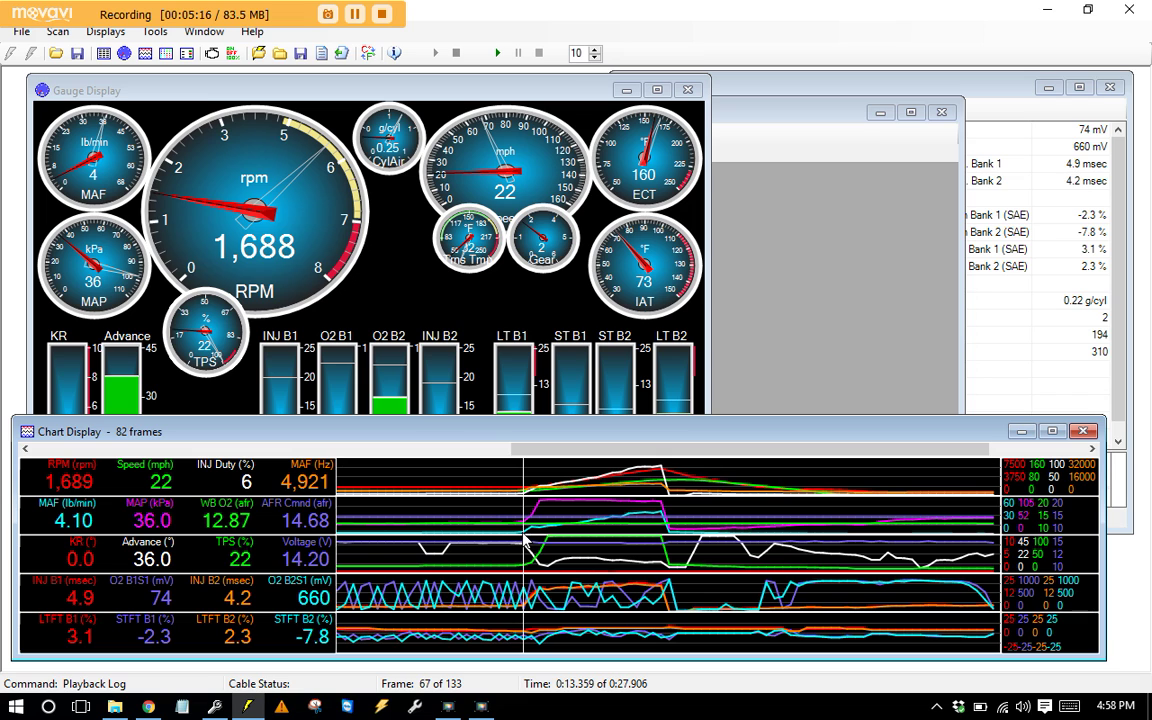
left_click_drag(530, 543, 661, 458)
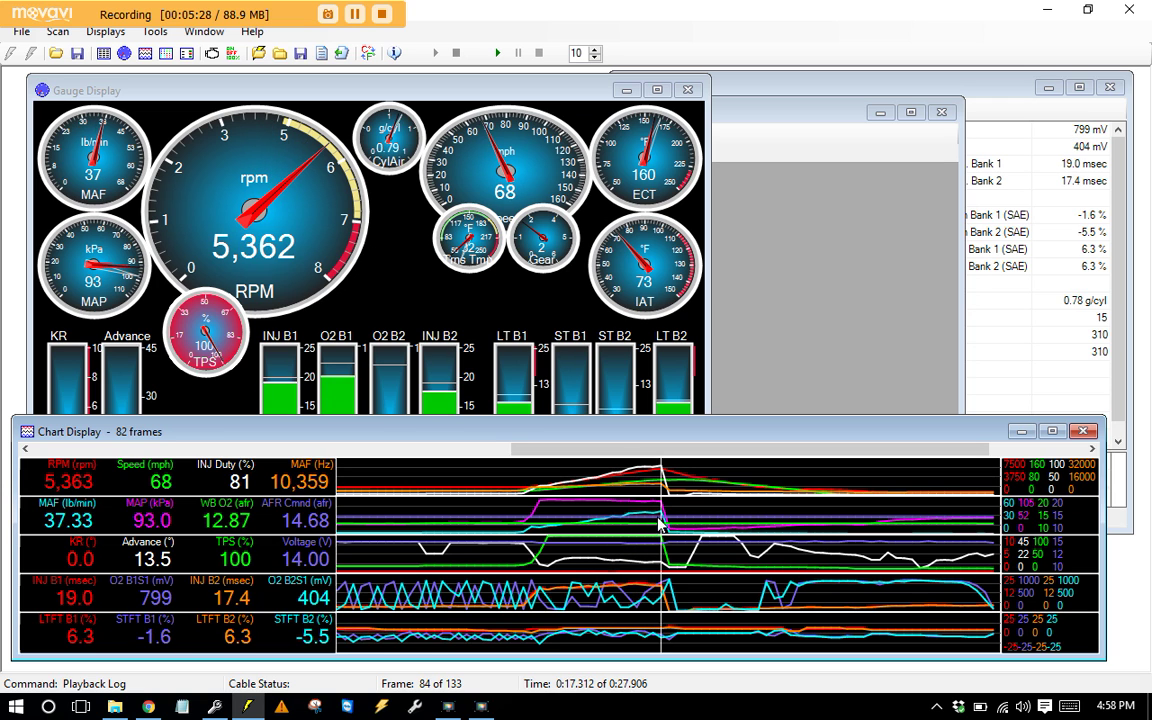
Step: Switch back to VCM Editor, maximize it and inspect the hot power enrichment throttle threshold table
left_click(1040, 12)
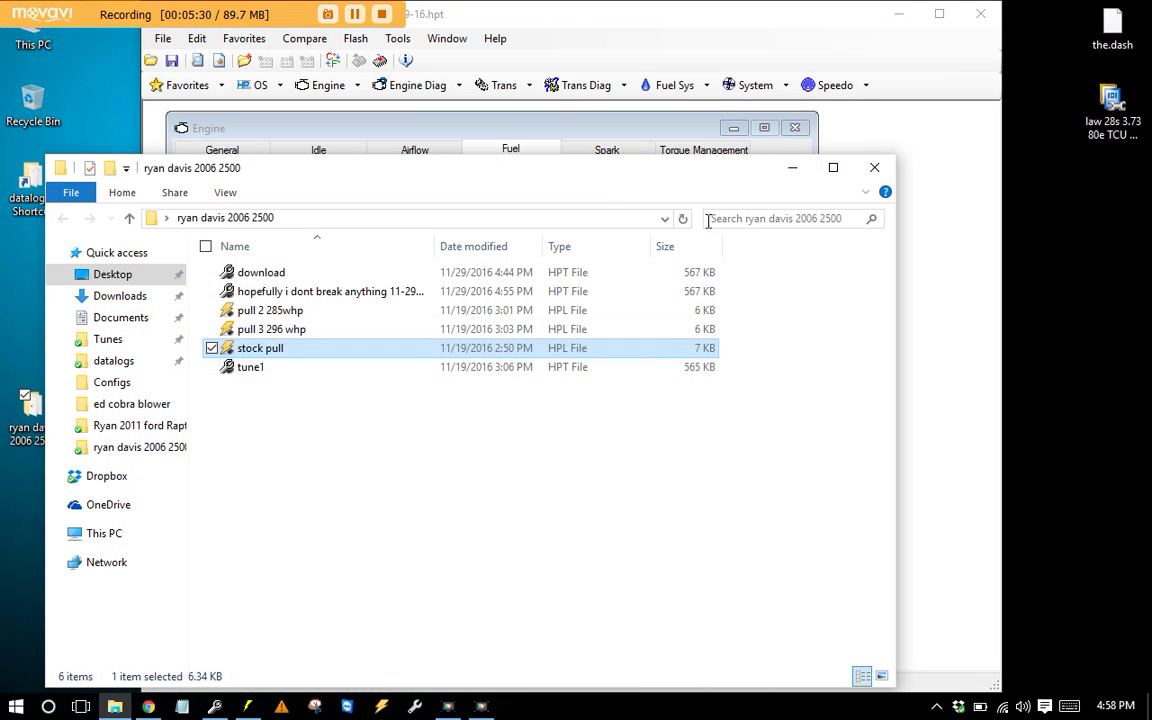
left_click(530, 64)
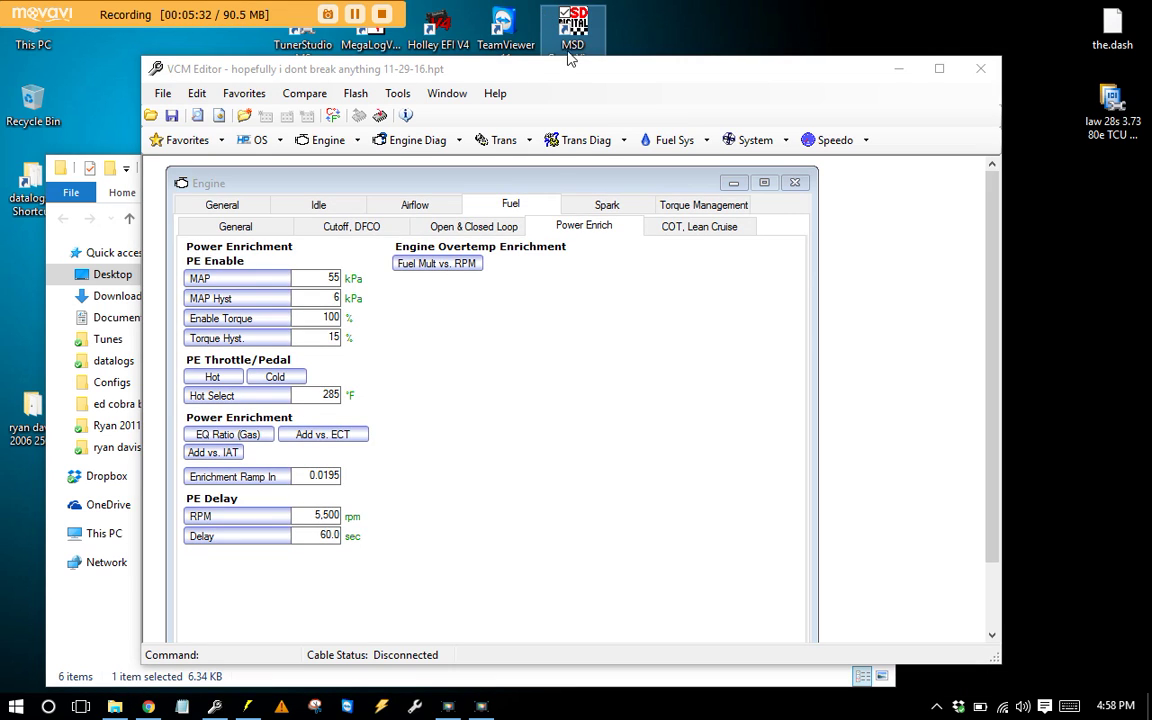
double_click(493, 16)
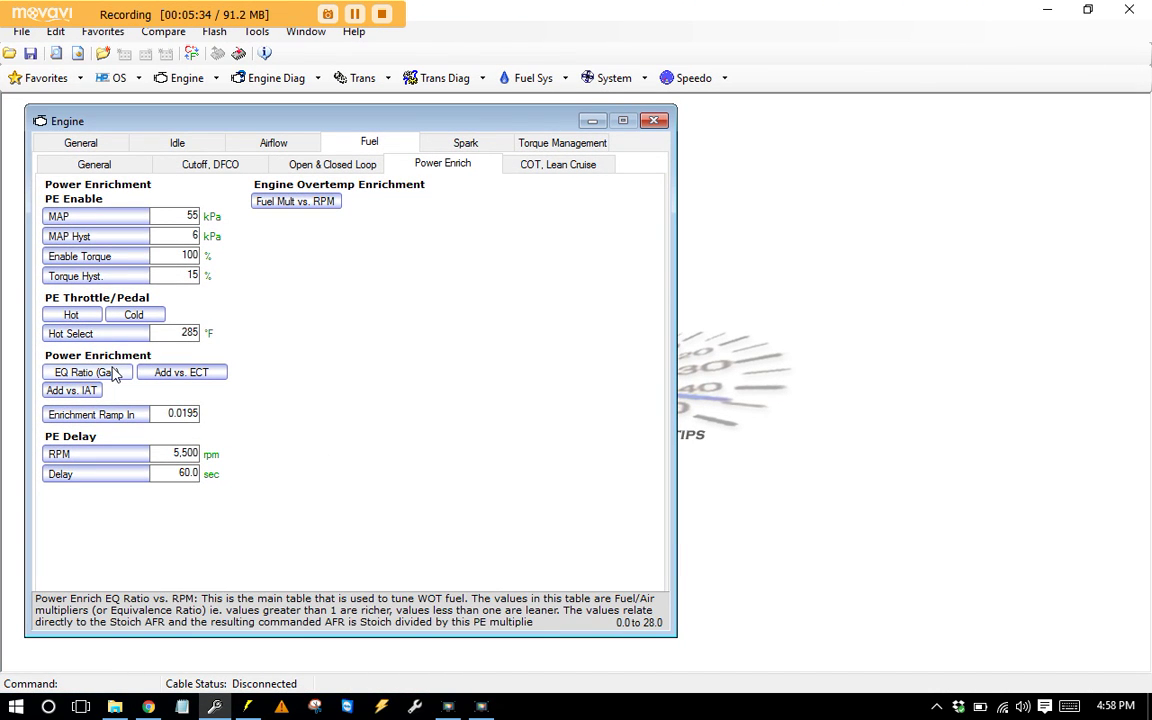
left_click(85, 313)
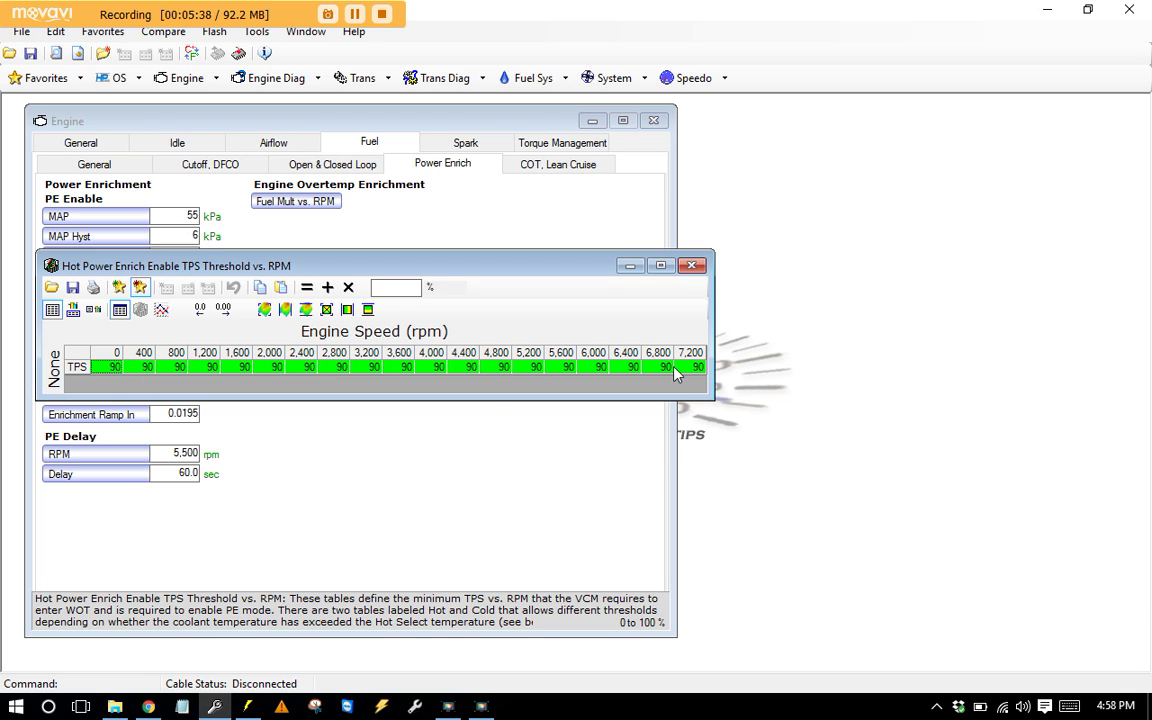
left_click(691, 265)
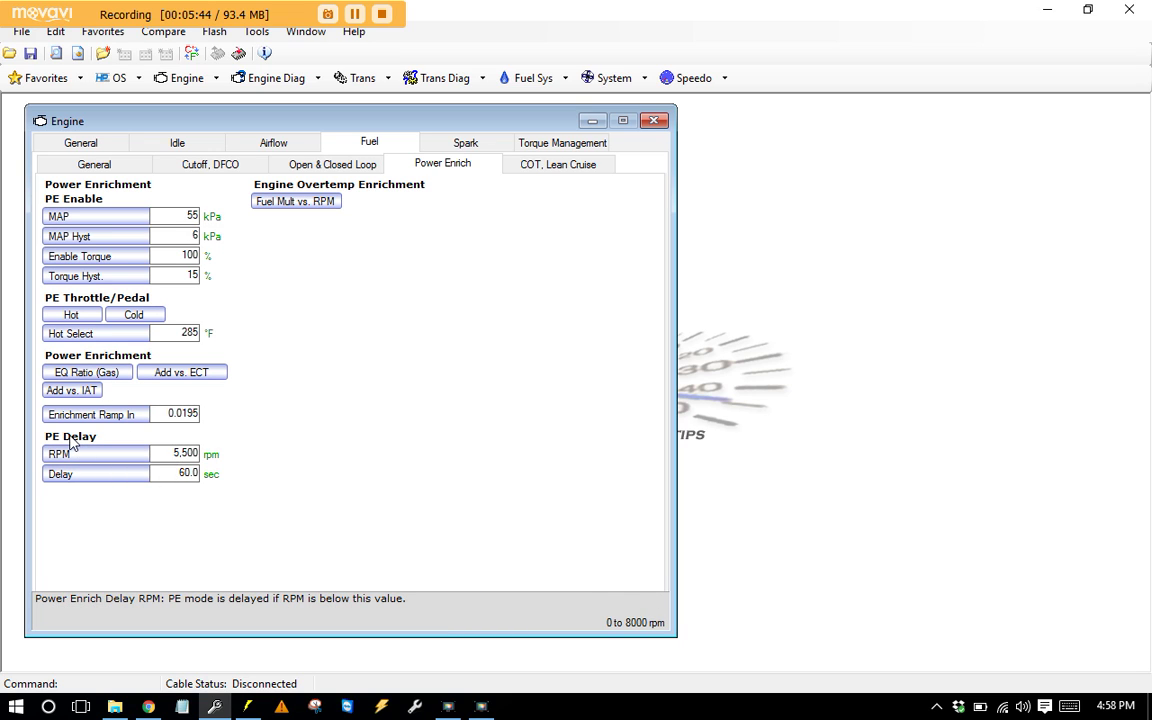
Step: Highlight the PE Delay RPM and Delay values to examine when power enrichment is held back
left_click_drag(158, 453, 210, 458)
key("Tab")
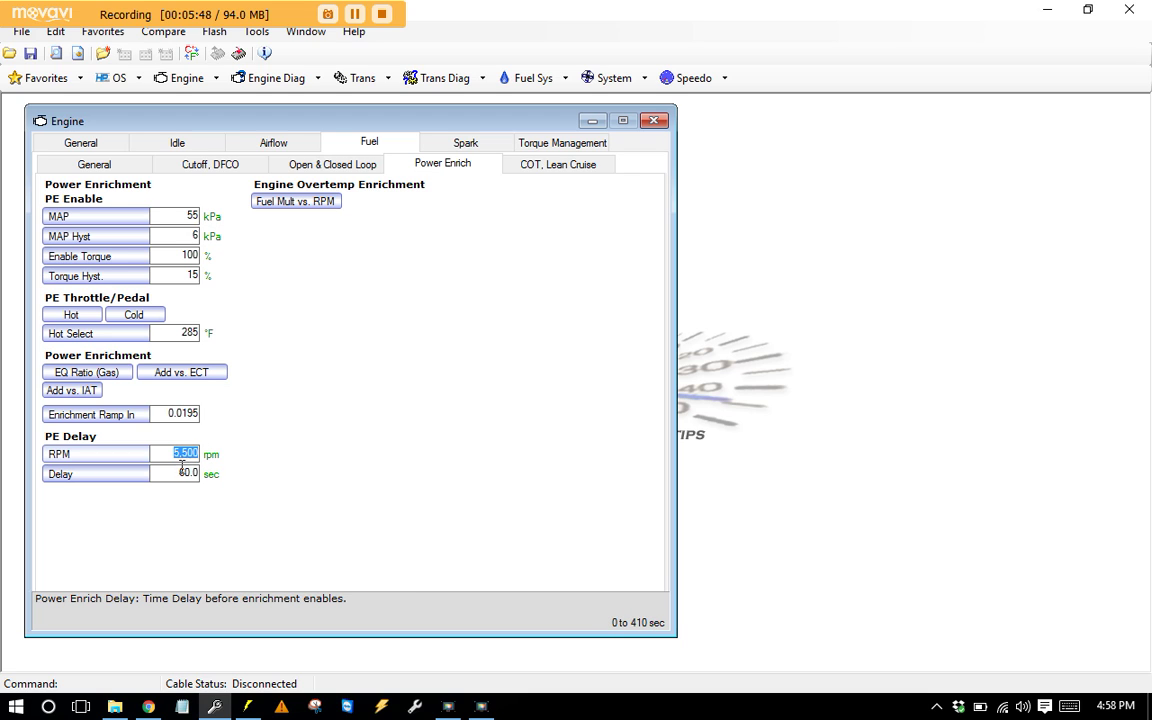
left_click_drag(172, 451, 225, 449)
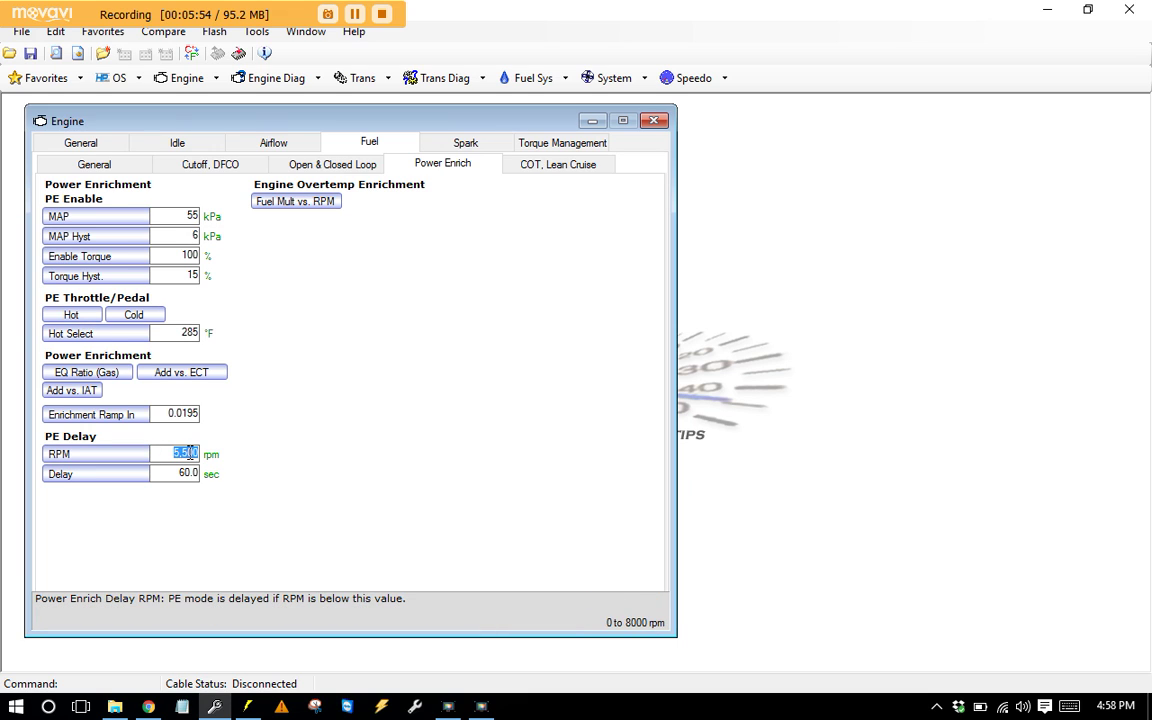
left_click_drag(186, 473, 215, 482)
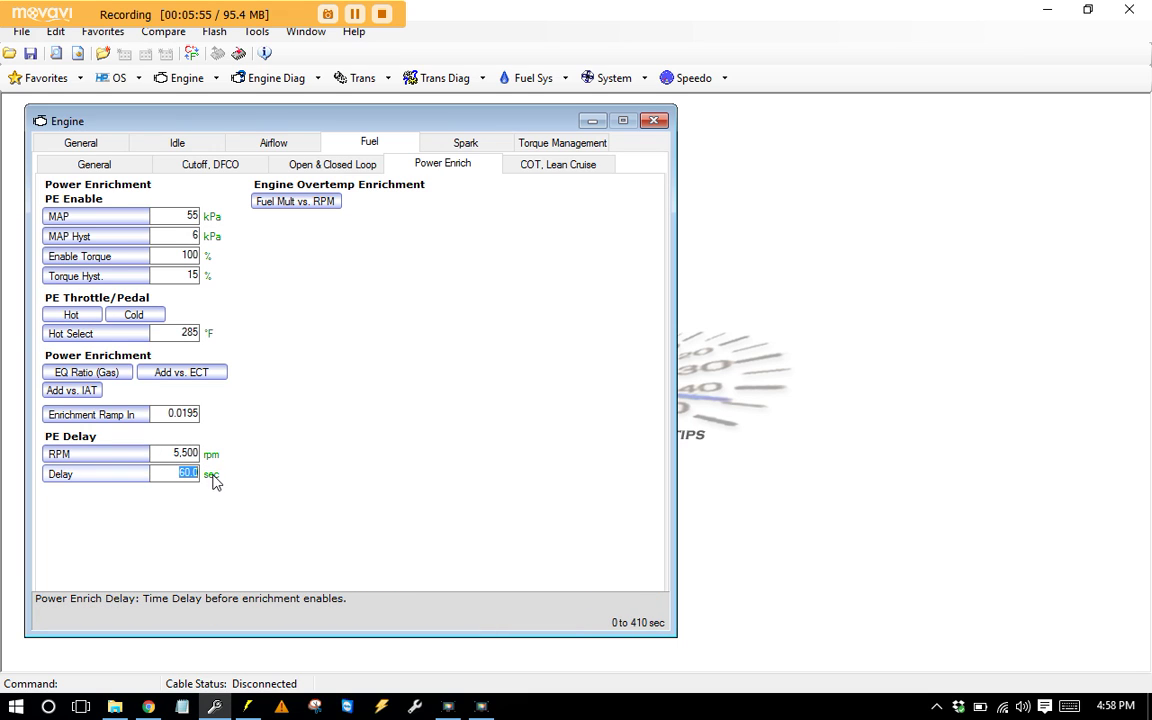
Step: Open the gas power enrichment EQ Ratio table, place it below the settings, widen it and select all its cells
left_click(110, 373)
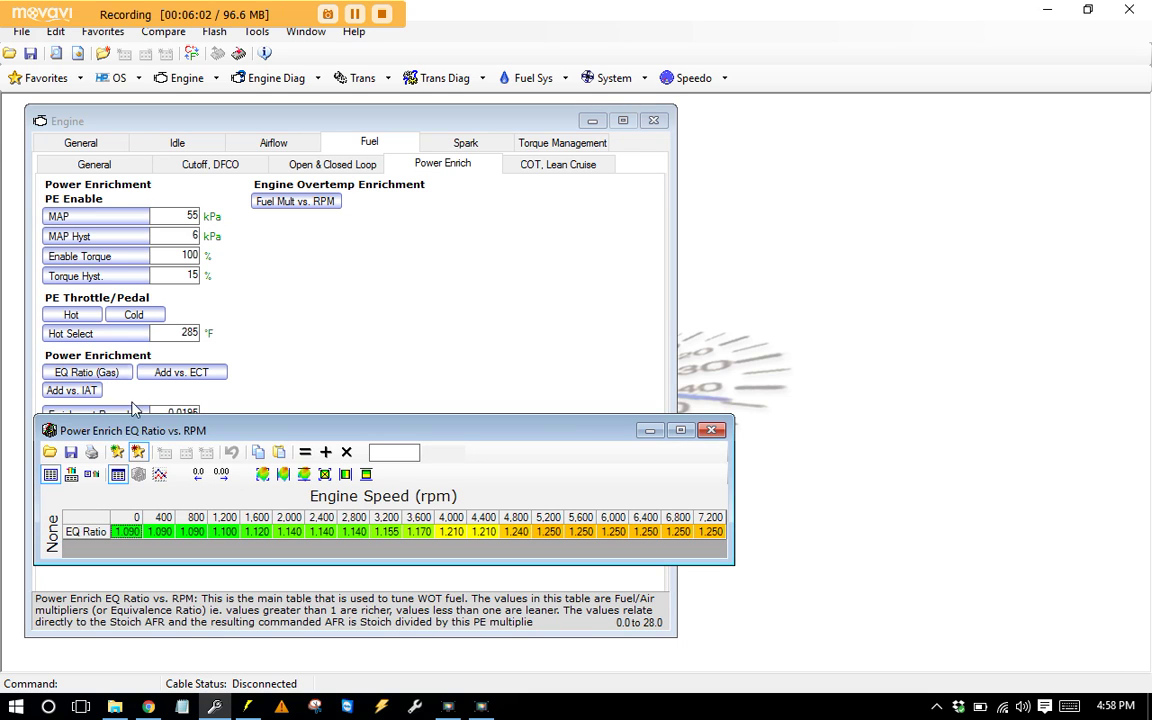
left_click_drag(140, 385, 142, 532)
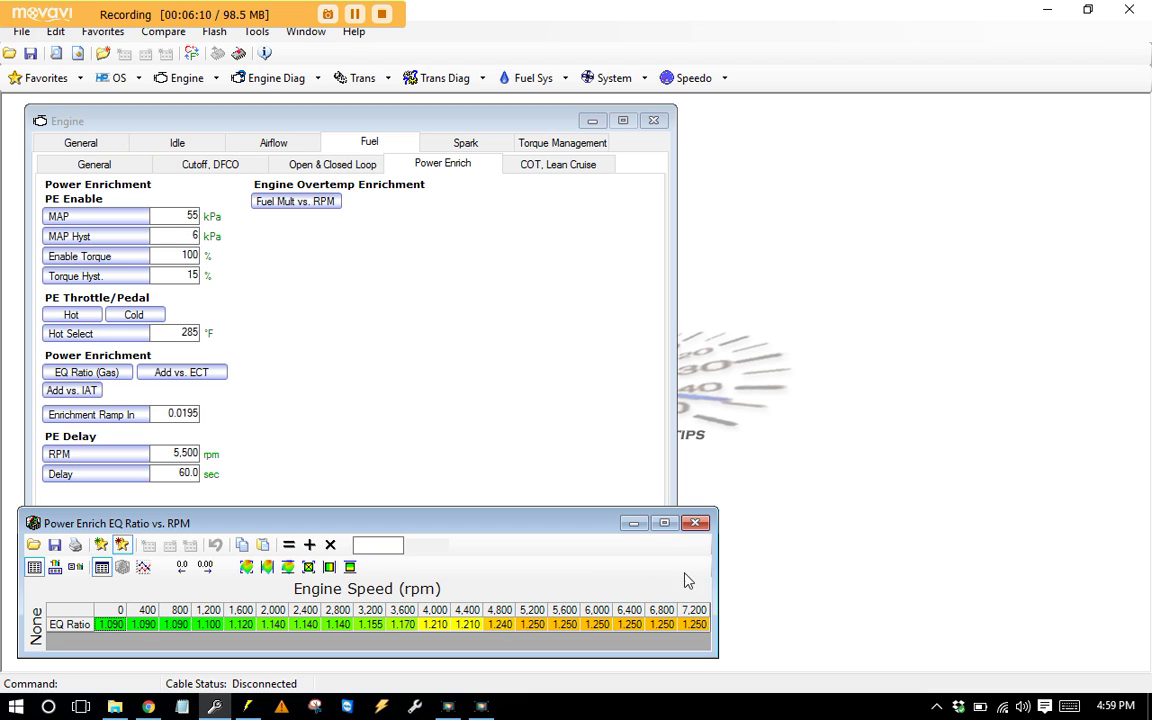
left_click_drag(716, 578, 760, 577)
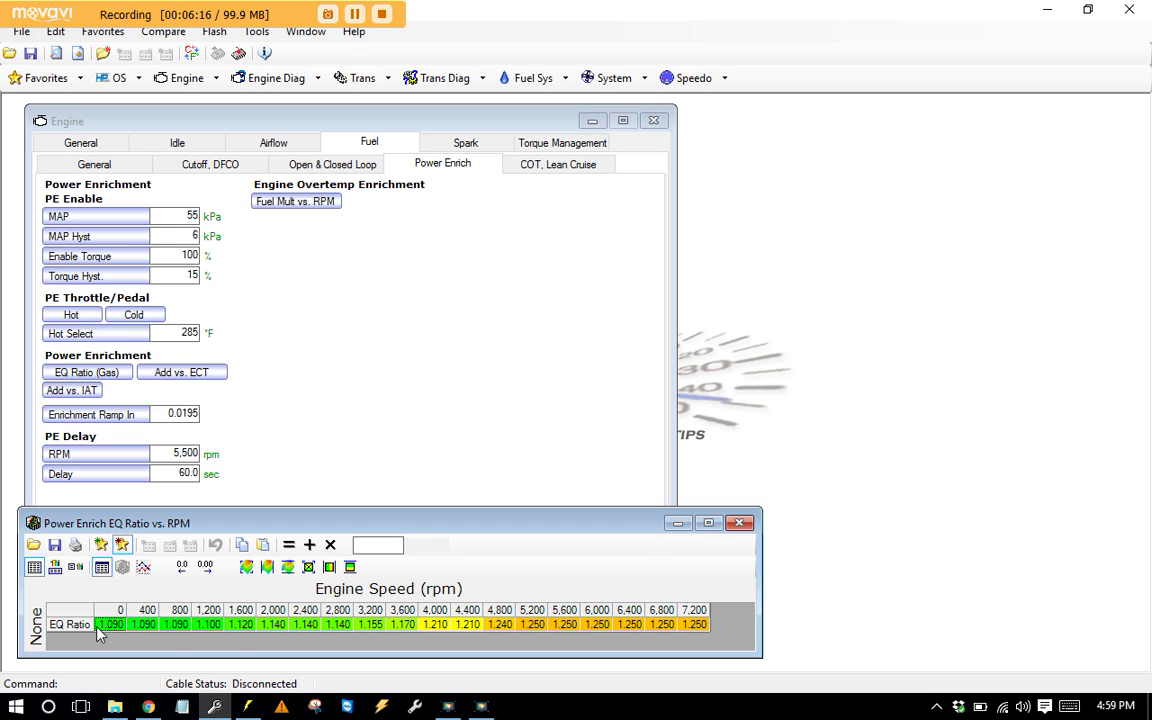
key("ctrl+a")
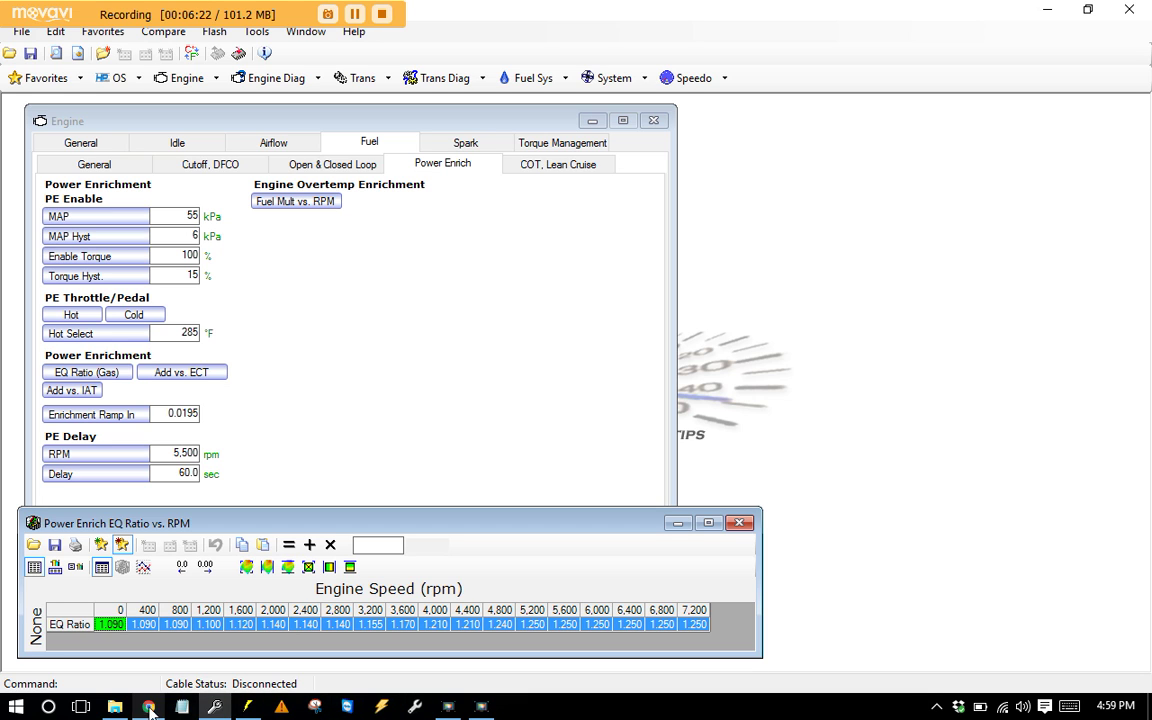
Step: Find and launch the Windows Calculator, and place it beside the power enrichment settings
left_click(52, 707)
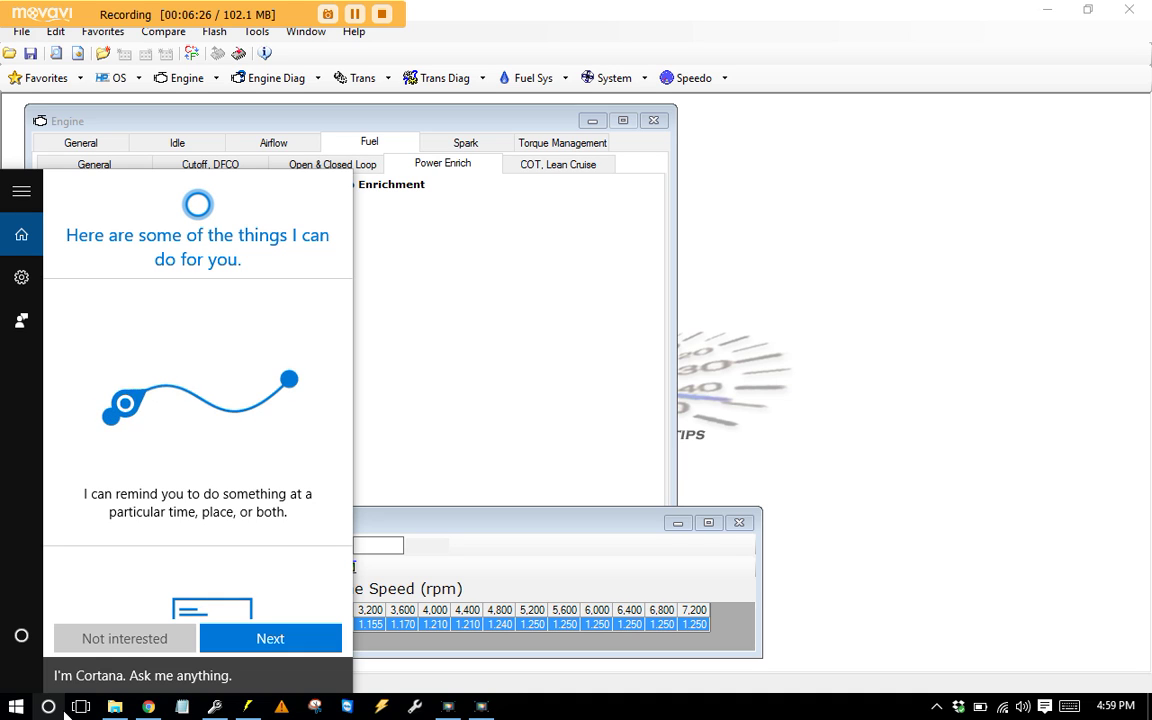
left_click(100, 637)
type("calc")
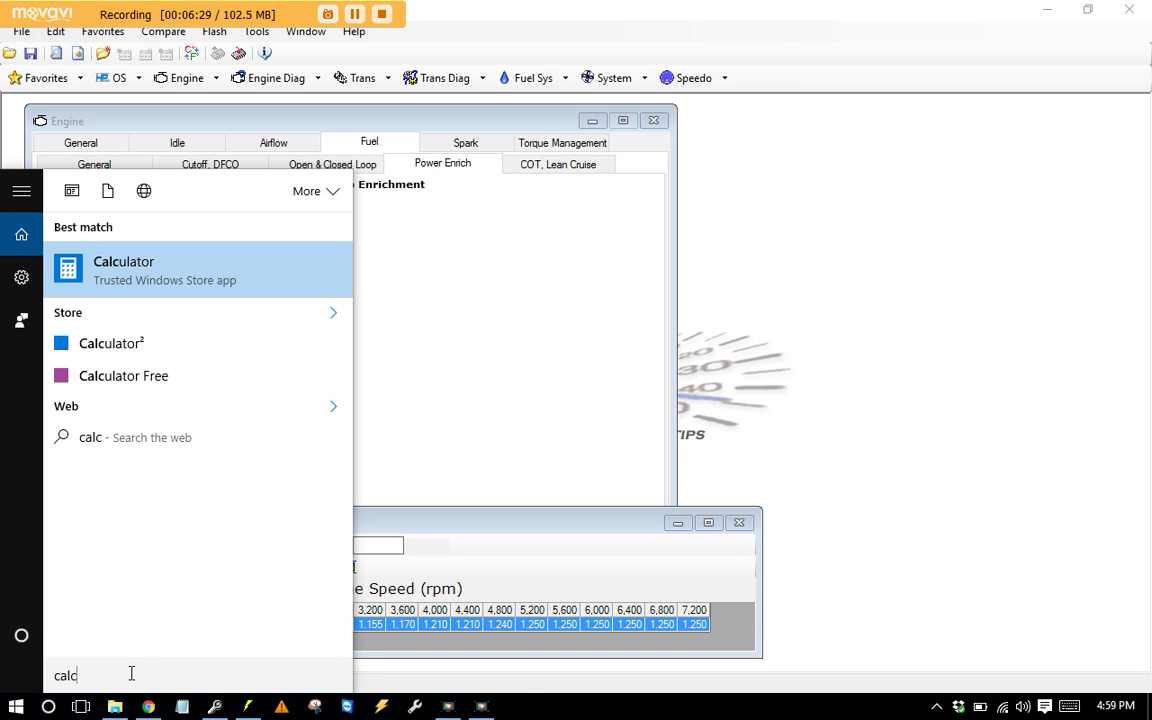
key("Return")
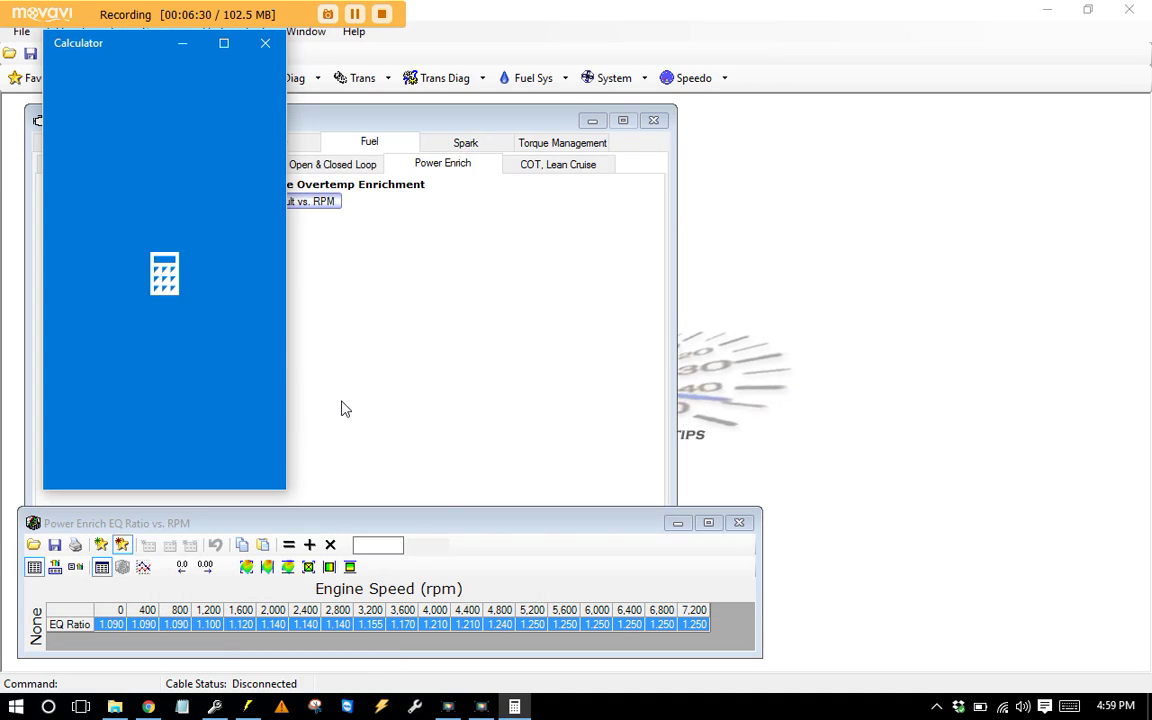
left_click_drag(135, 55, 423, 105)
Step: Divide 14.7 by 1.2 in the calculator, then close it and the power enrichment EQ Ratio table
left_click(362, 472)
left_click(362, 426)
left_click(484, 517)
left_click(362, 380)
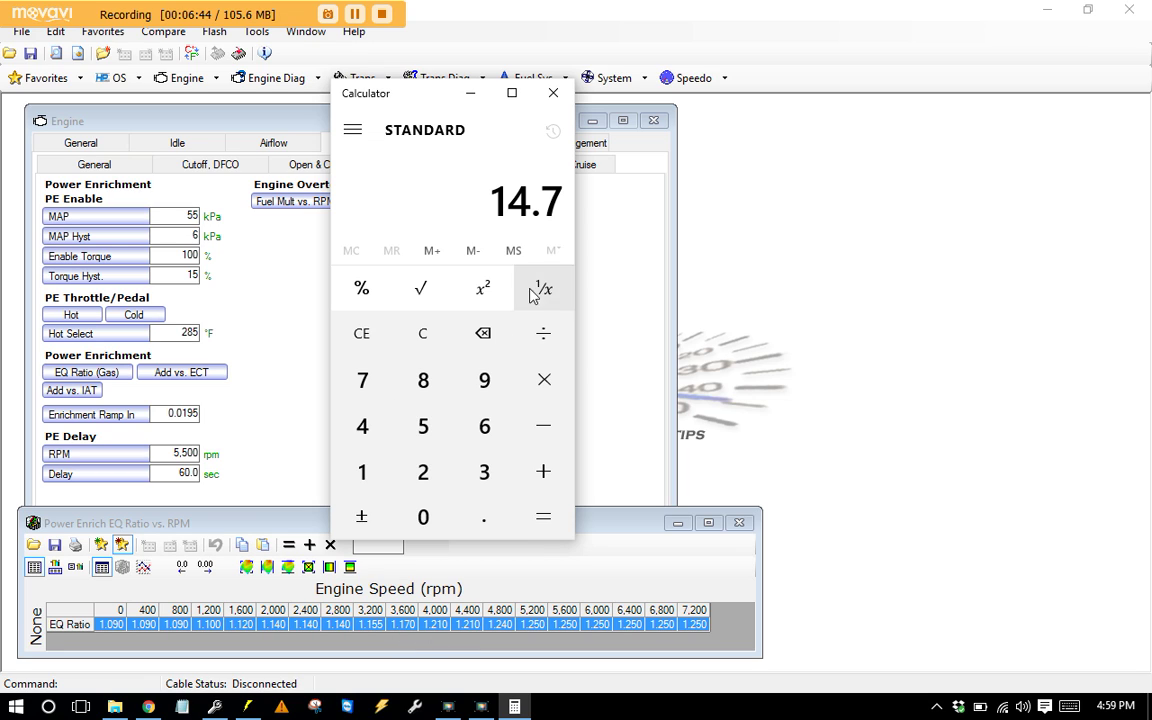
left_click(545, 340)
left_click(383, 470)
left_click(450, 519)
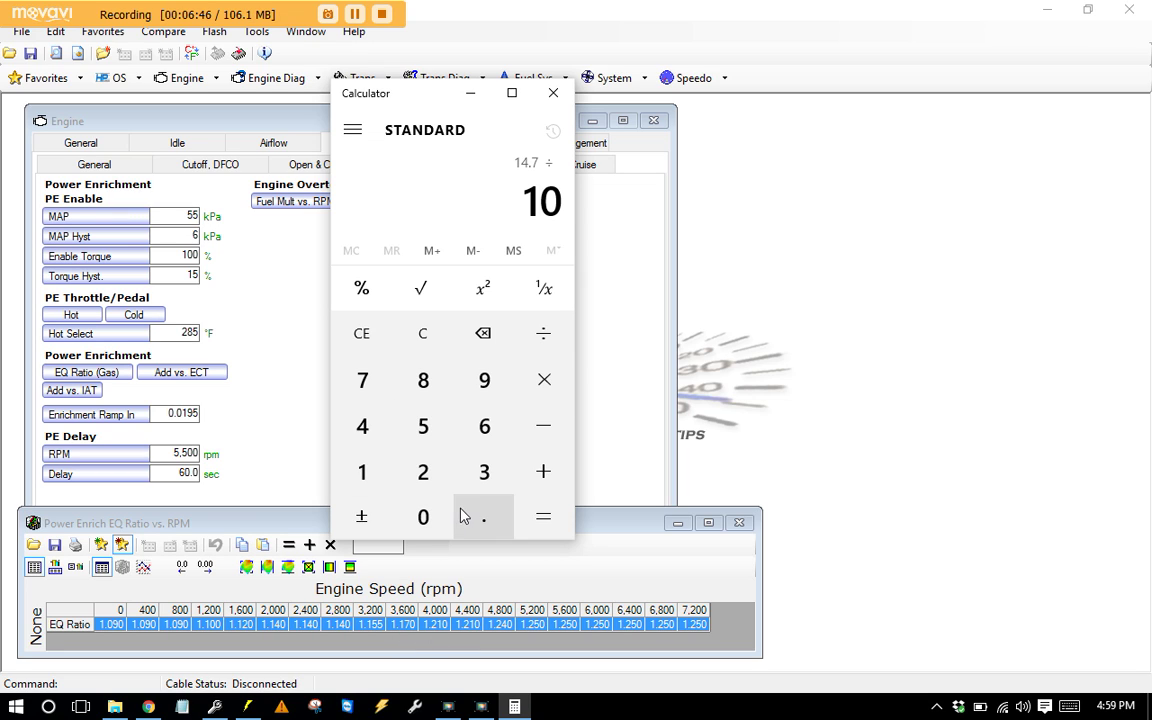
left_click(362, 333)
left_click(378, 468)
left_click(478, 518)
left_click(423, 471)
left_click(541, 518)
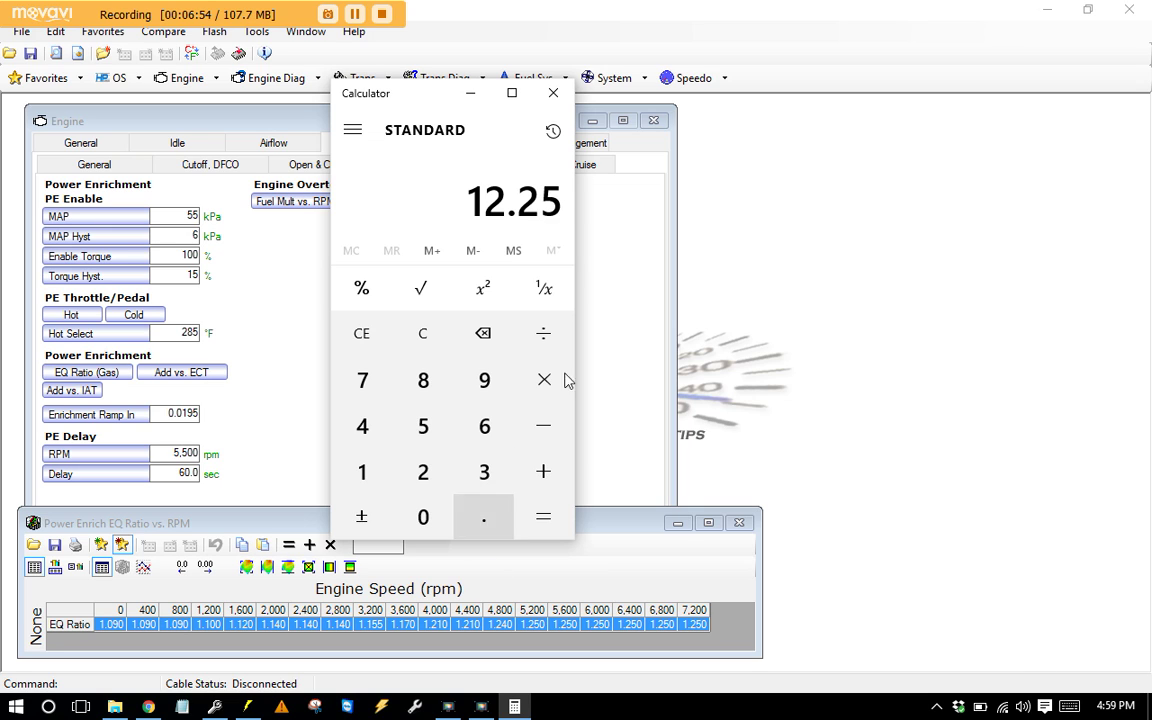
left_click(553, 94)
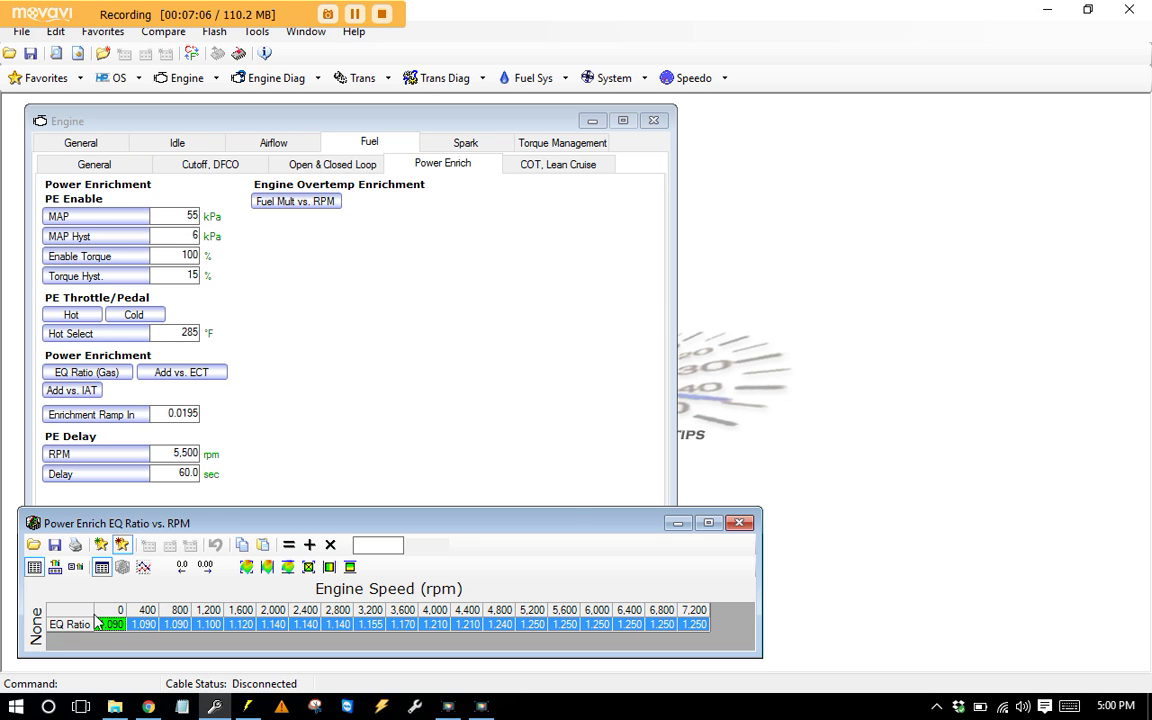
left_click(742, 523)
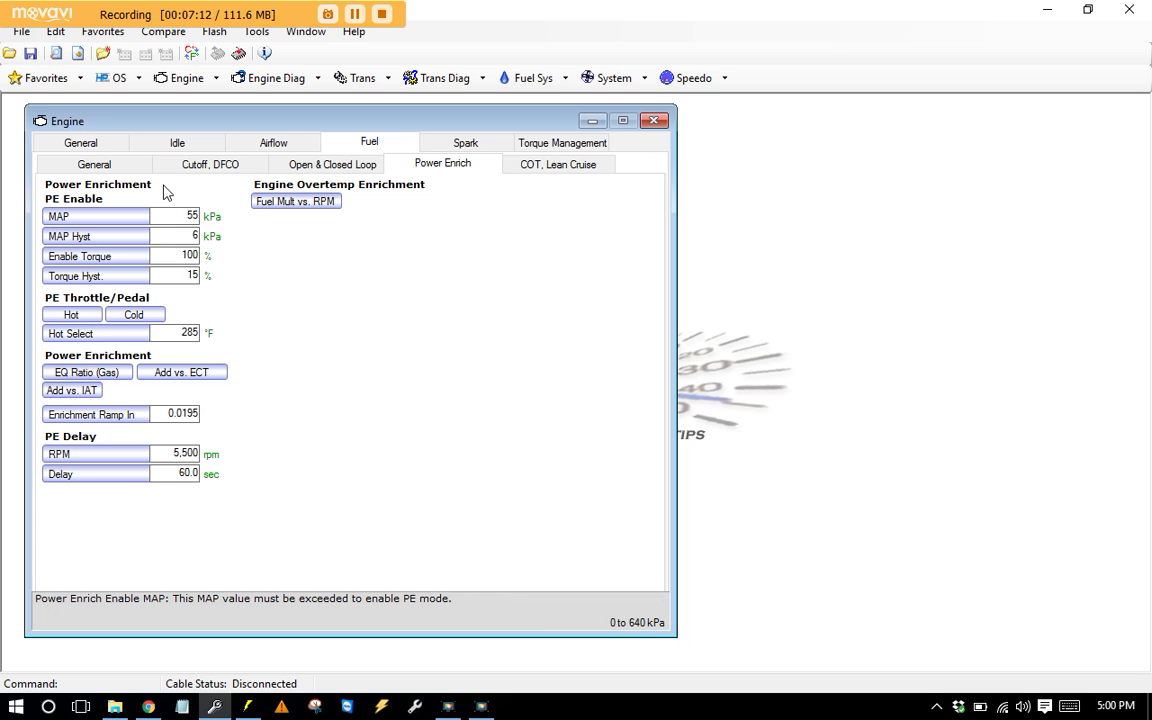
Step: Open the Favorites list, view its high and low octane spark tables, and place the Engine window beside the list
left_click(44, 78)
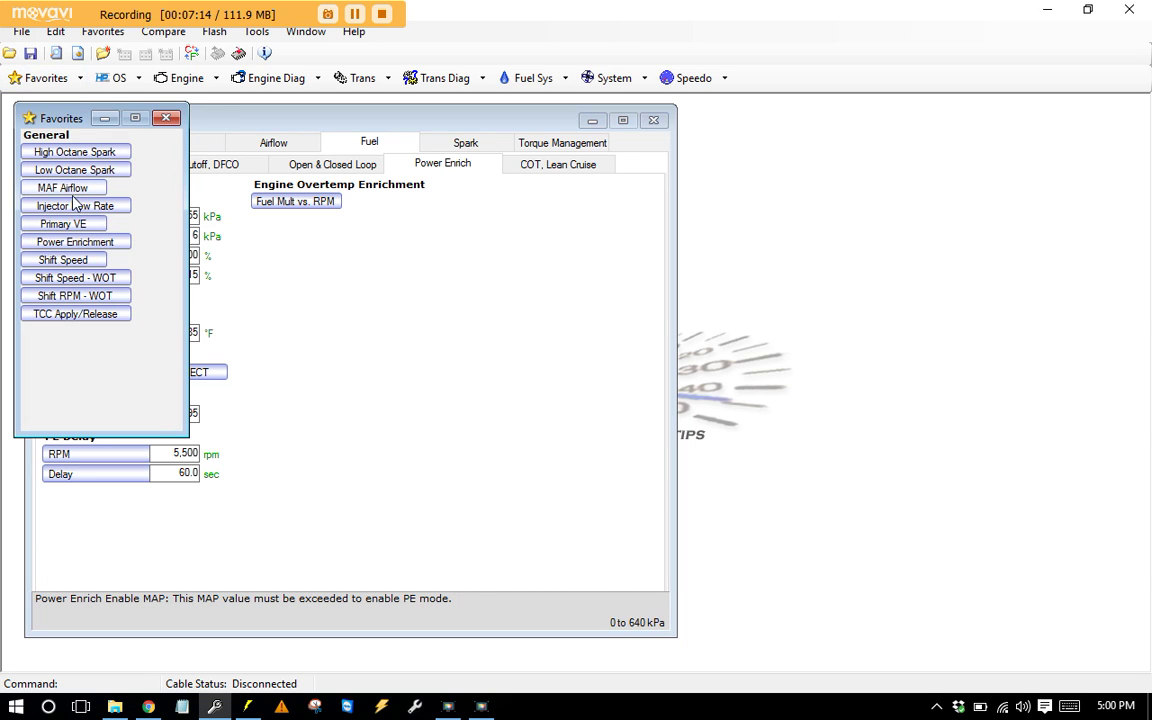
left_click(112, 152)
left_click(80, 170)
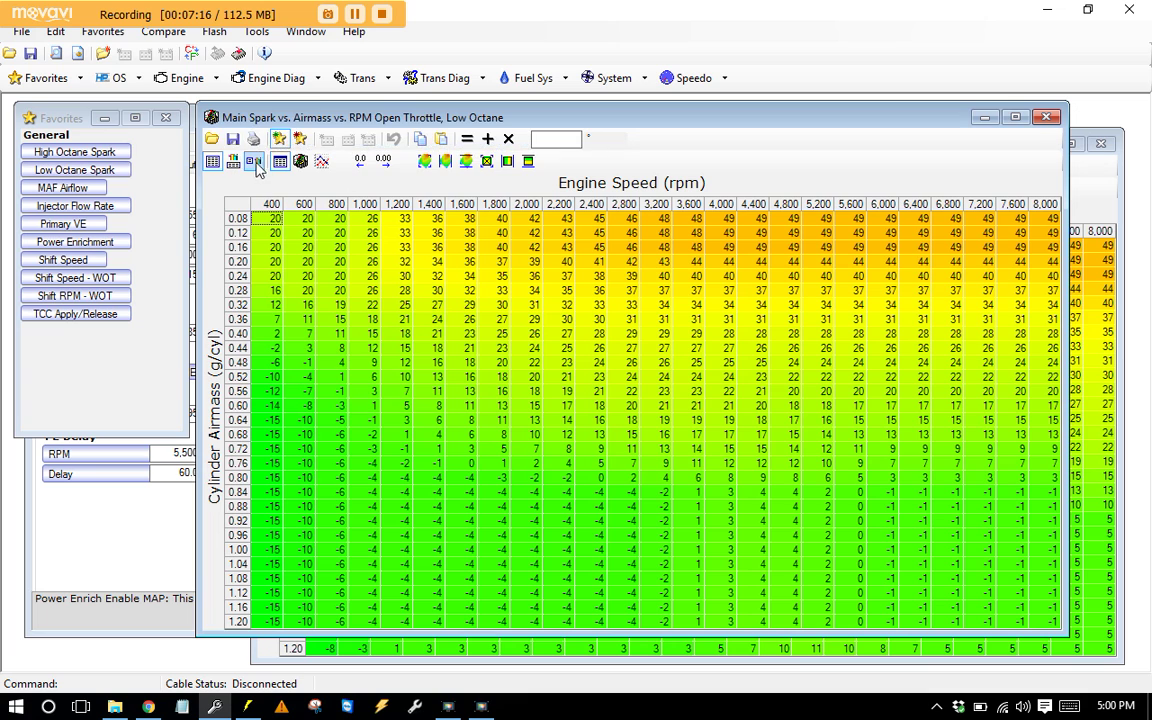
double_click(208, 120)
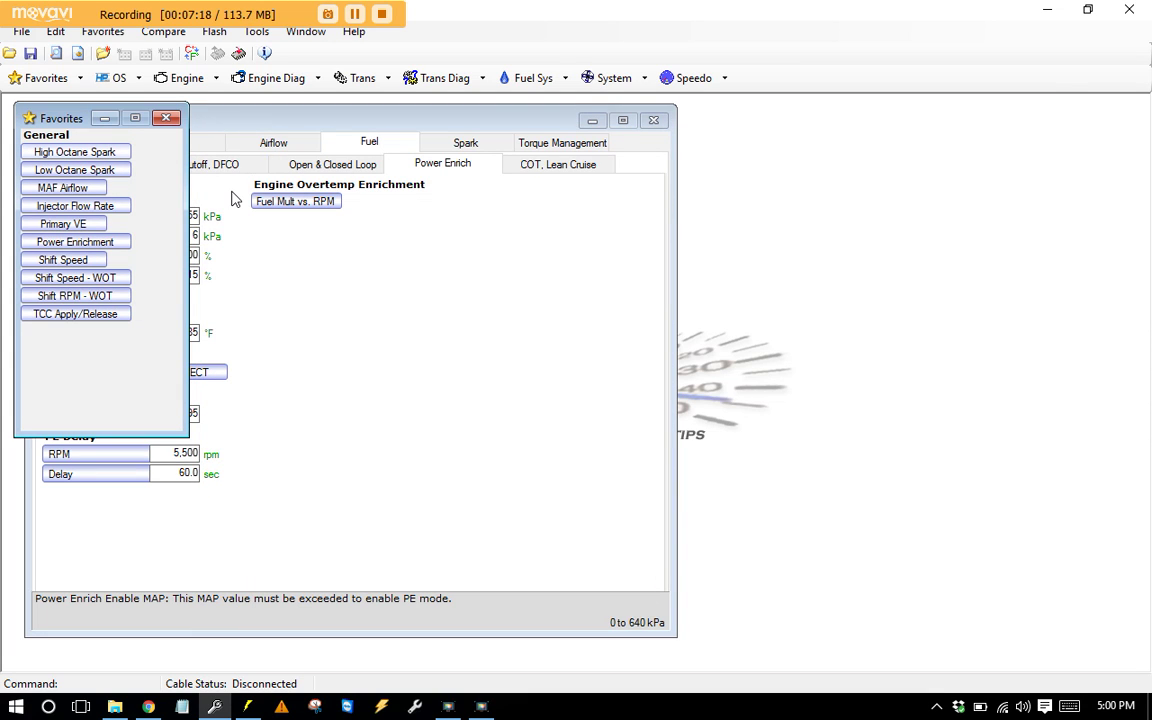
left_click_drag(390, 125, 578, 124)
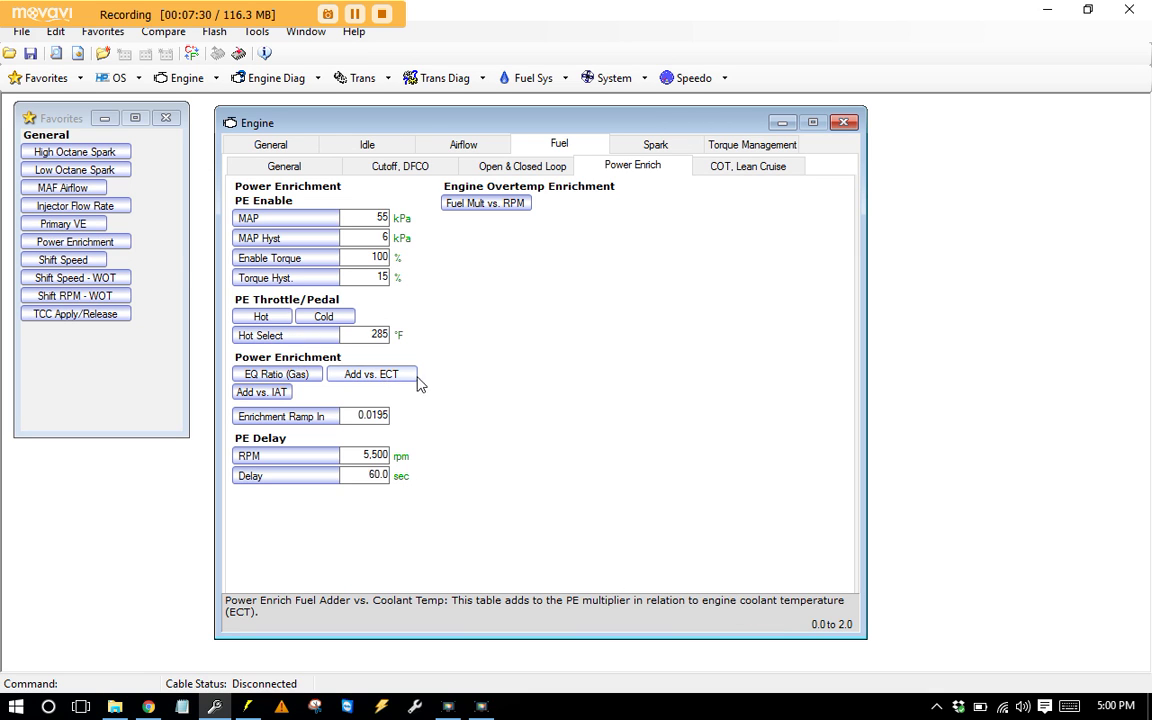
Step: Open the hot power enrichment TPS threshold table and set all its cells to 50%
left_click(265, 317)
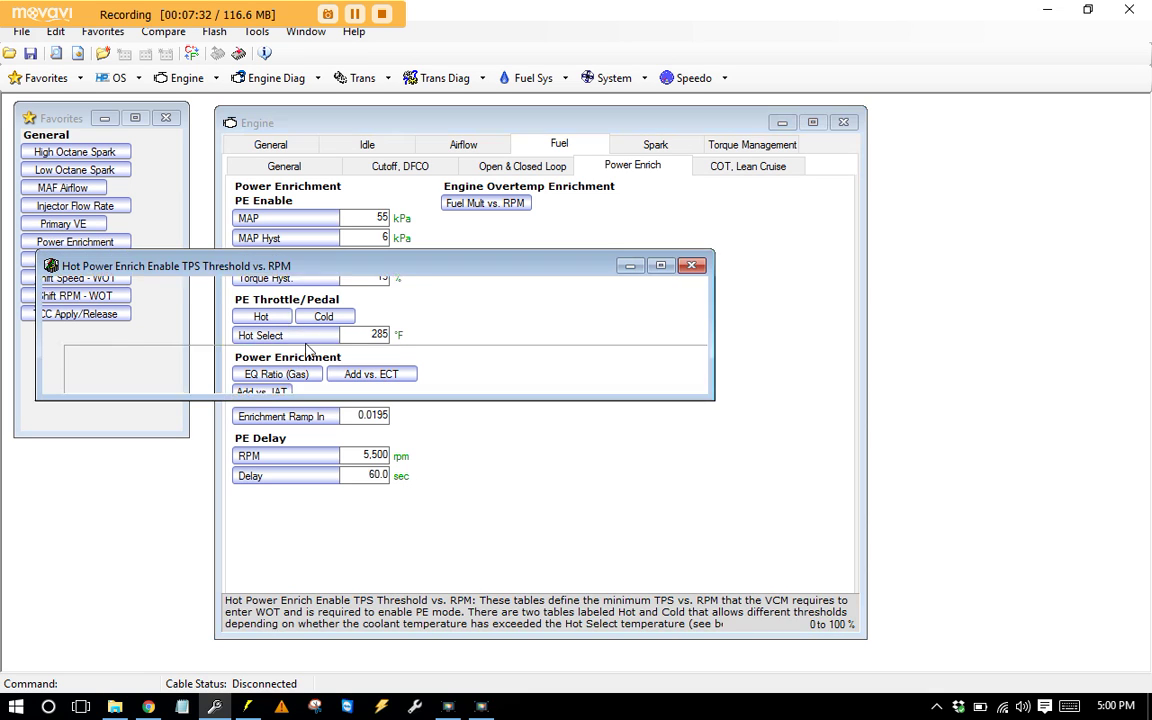
left_click_drag(580, 258, 599, 109)
left_click(325, 316)
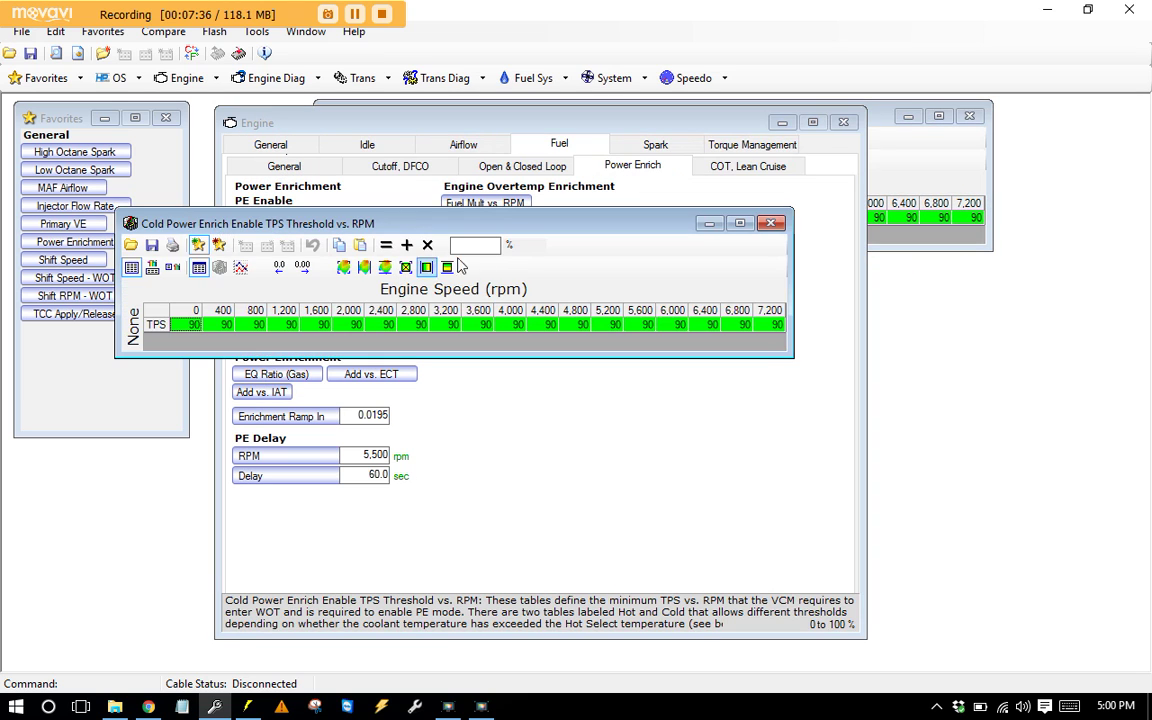
left_click(771, 226)
left_click(869, 170)
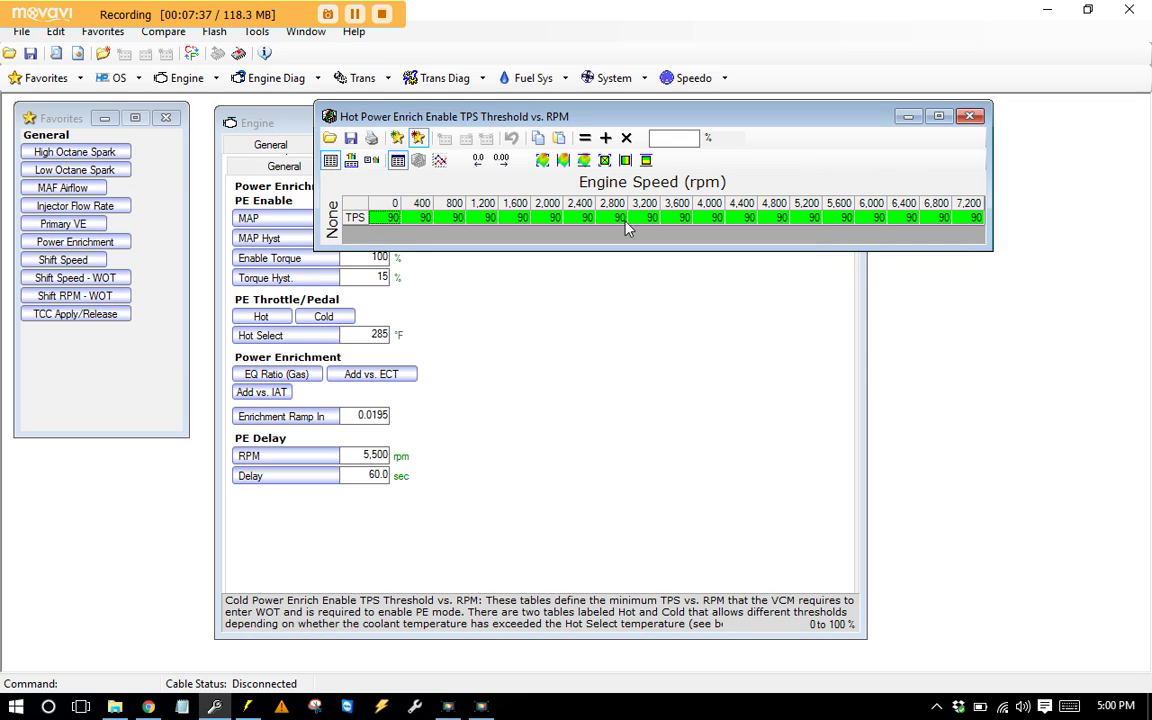
left_click(361, 208)
type("50")
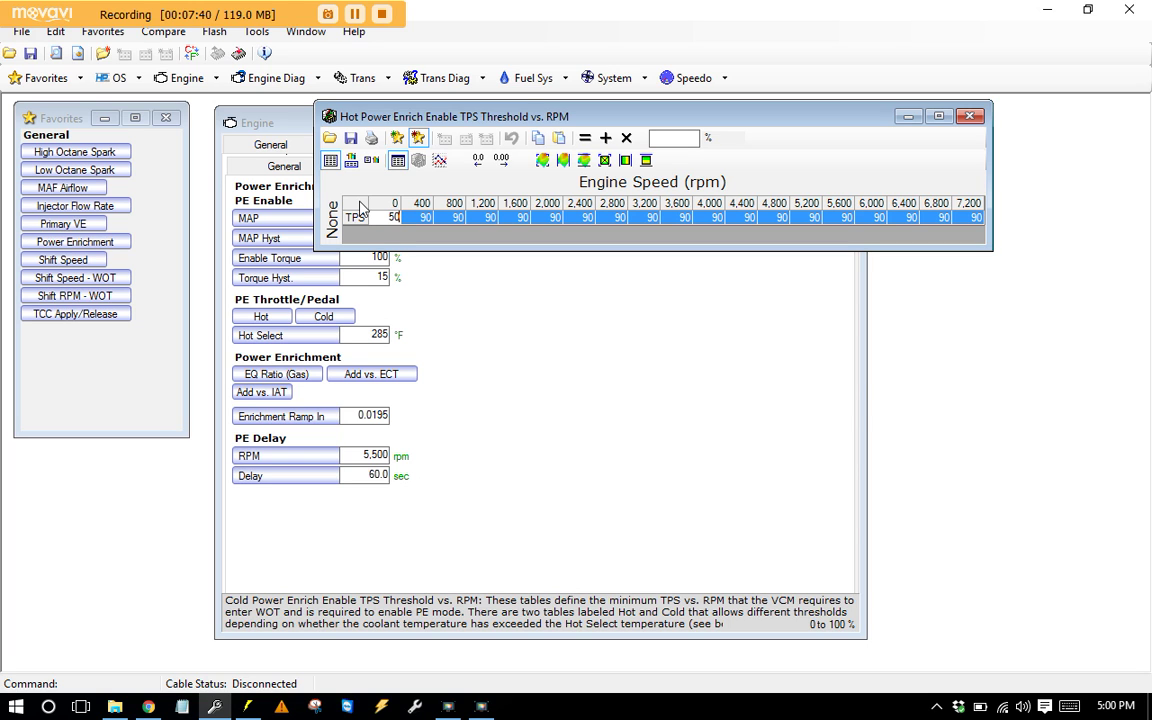
key("Return")
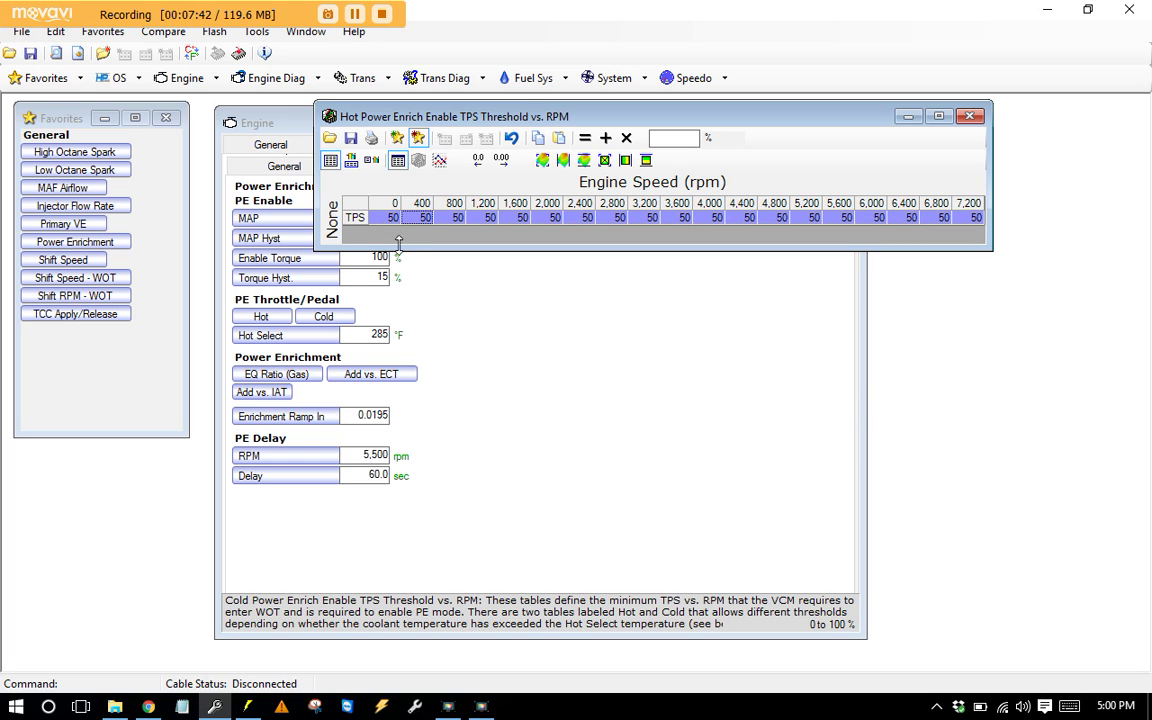
Step: Open the cold power enrichment TPS threshold table, place it below the hot one and set its whole row to 50%
left_click(330, 316)
left_click_drag(496, 232, 714, 295)
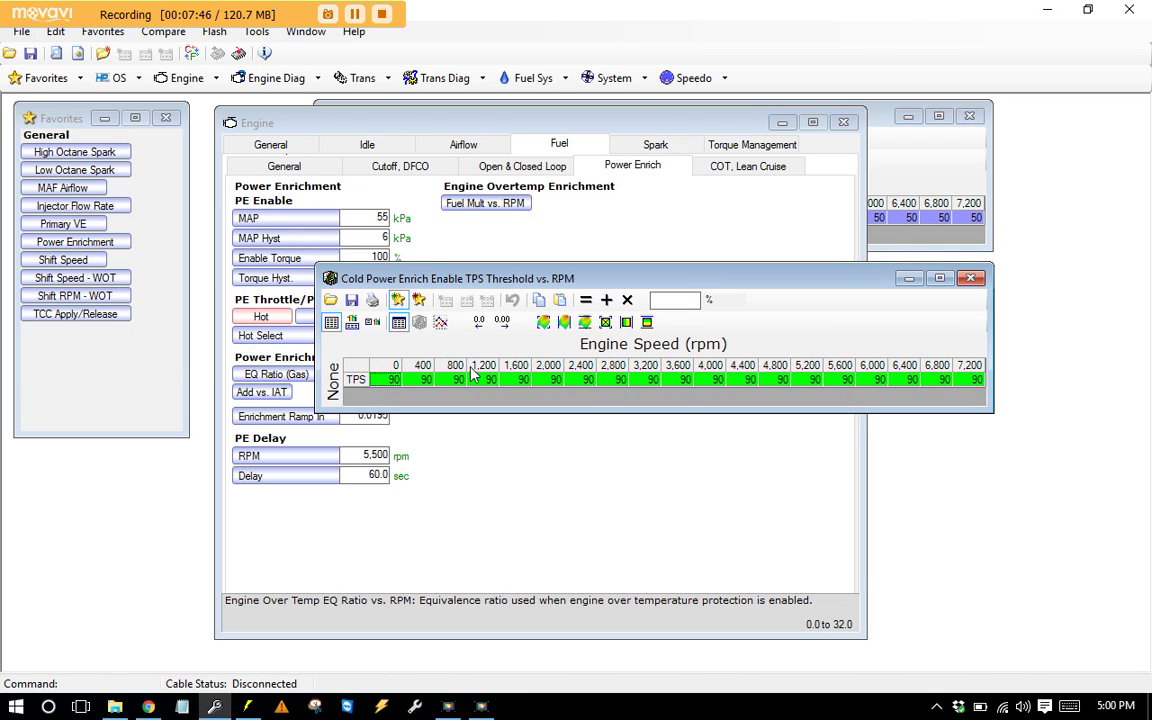
left_click(362, 374)
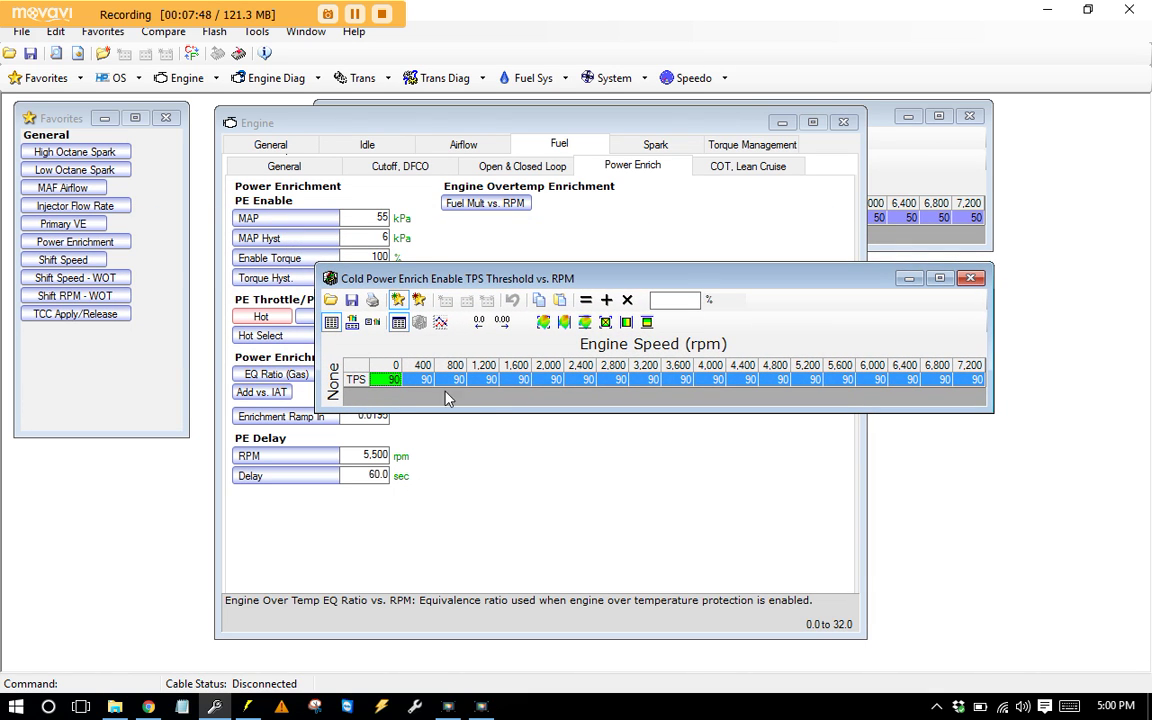
left_click_drag(491, 379, 582, 379)
left_click(677, 299)
type("50")
key("Return")
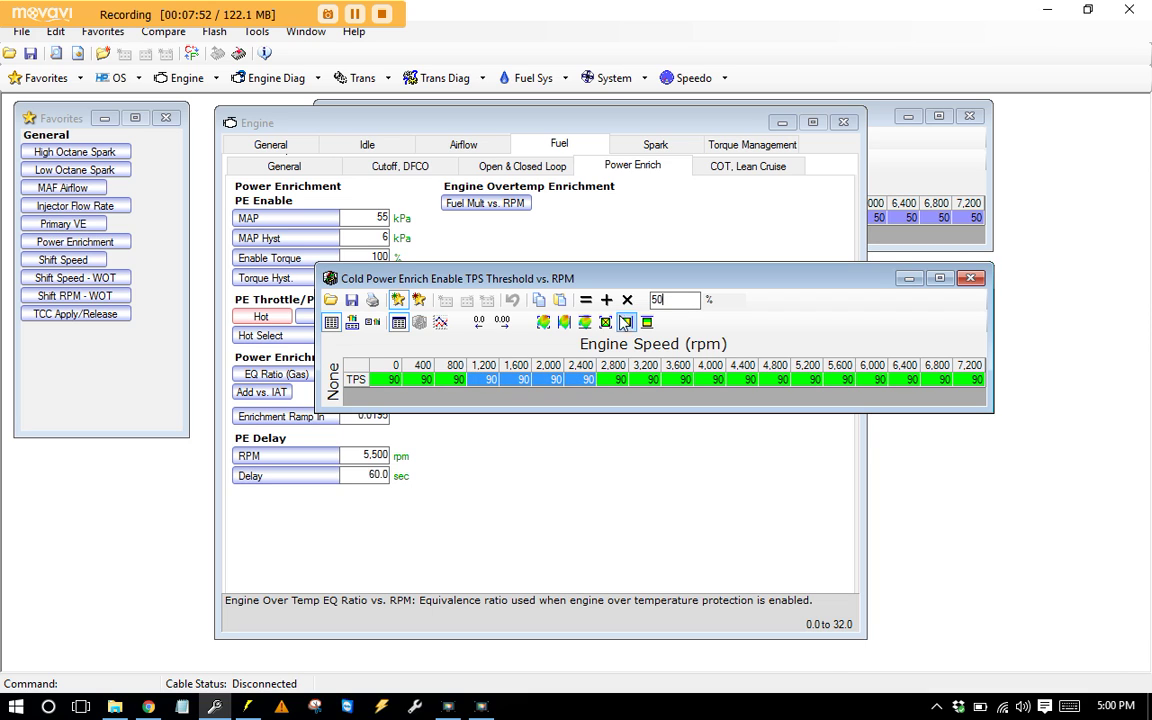
left_click_drag(390, 379, 880, 379)
left_click(586, 299)
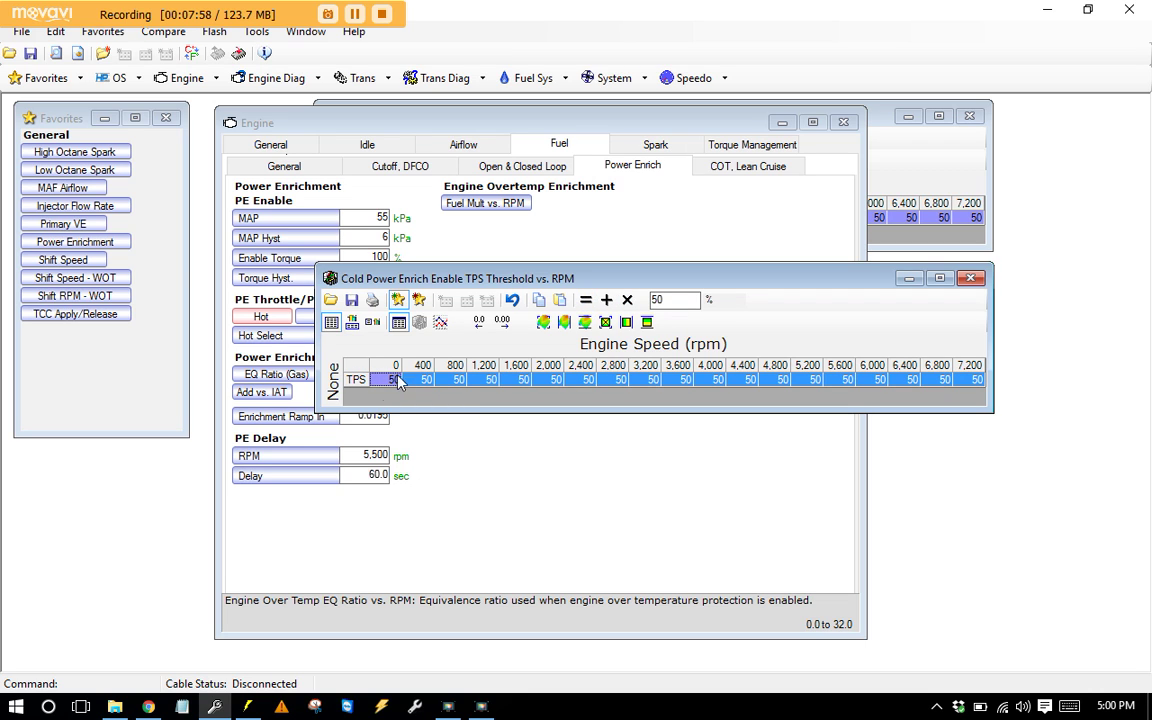
Step: Re-enter 50 for all cells of the cold TPS threshold table and close both threshold tables
left_click(450, 379)
left_click(356, 376)
type("50")
key("Return")
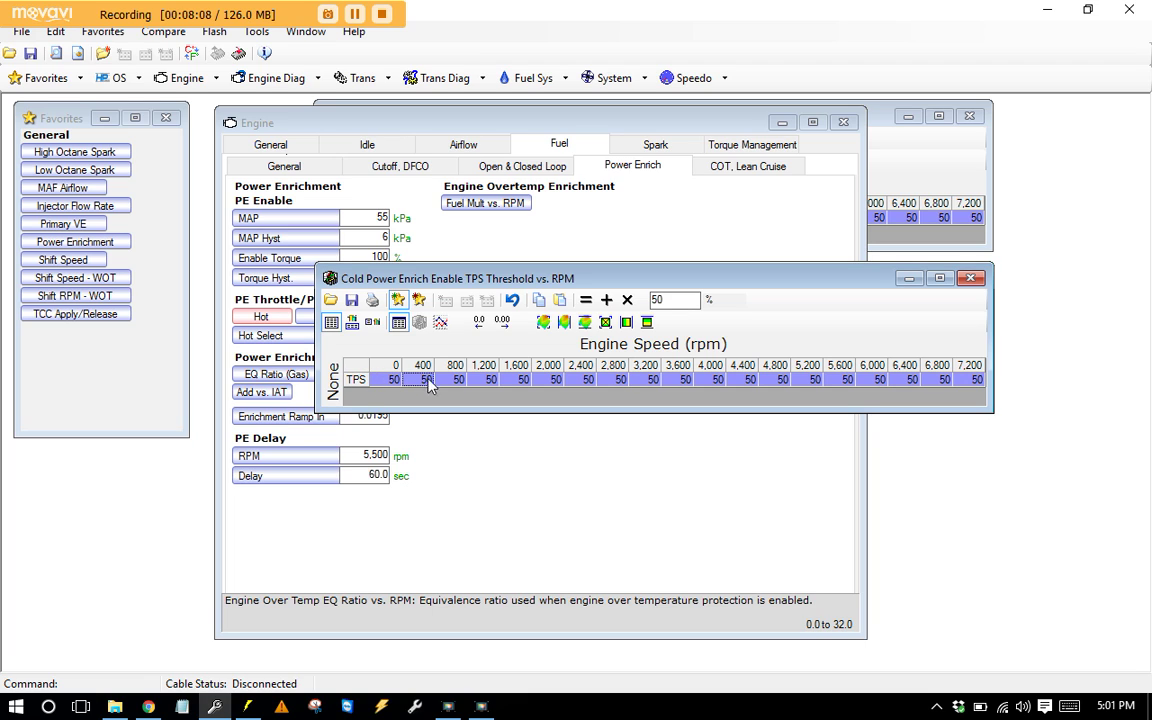
left_click(679, 304)
double_click(659, 300)
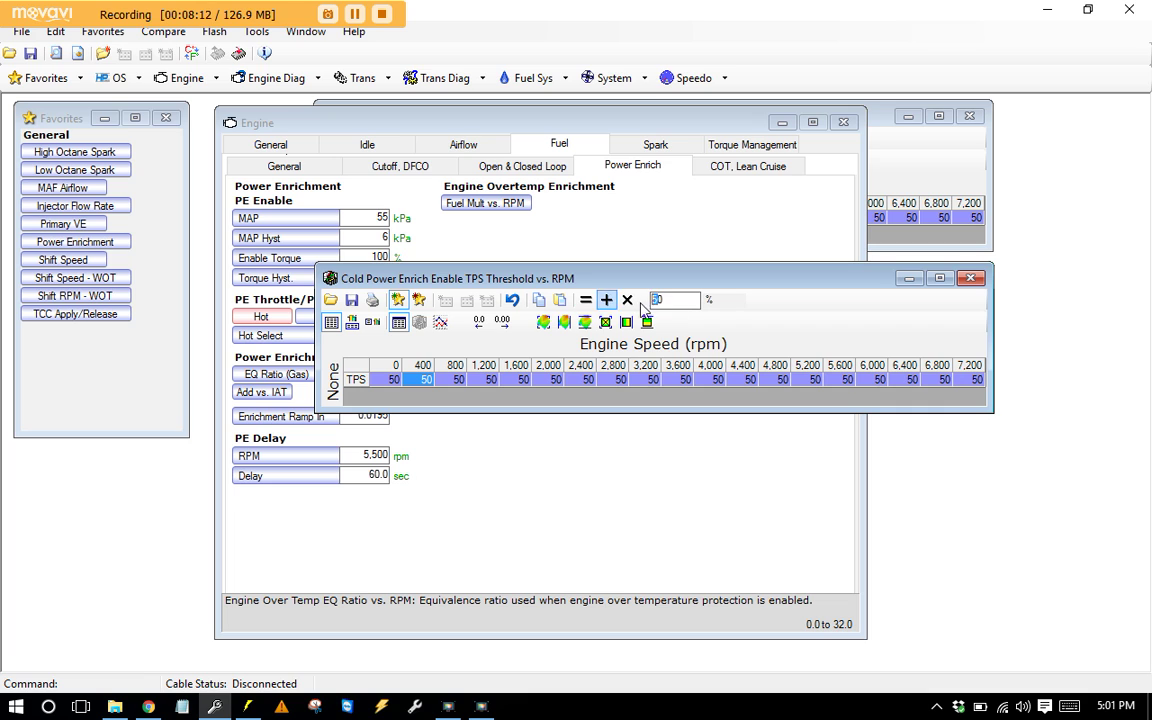
left_click(971, 278)
left_click(977, 175)
left_click(969, 116)
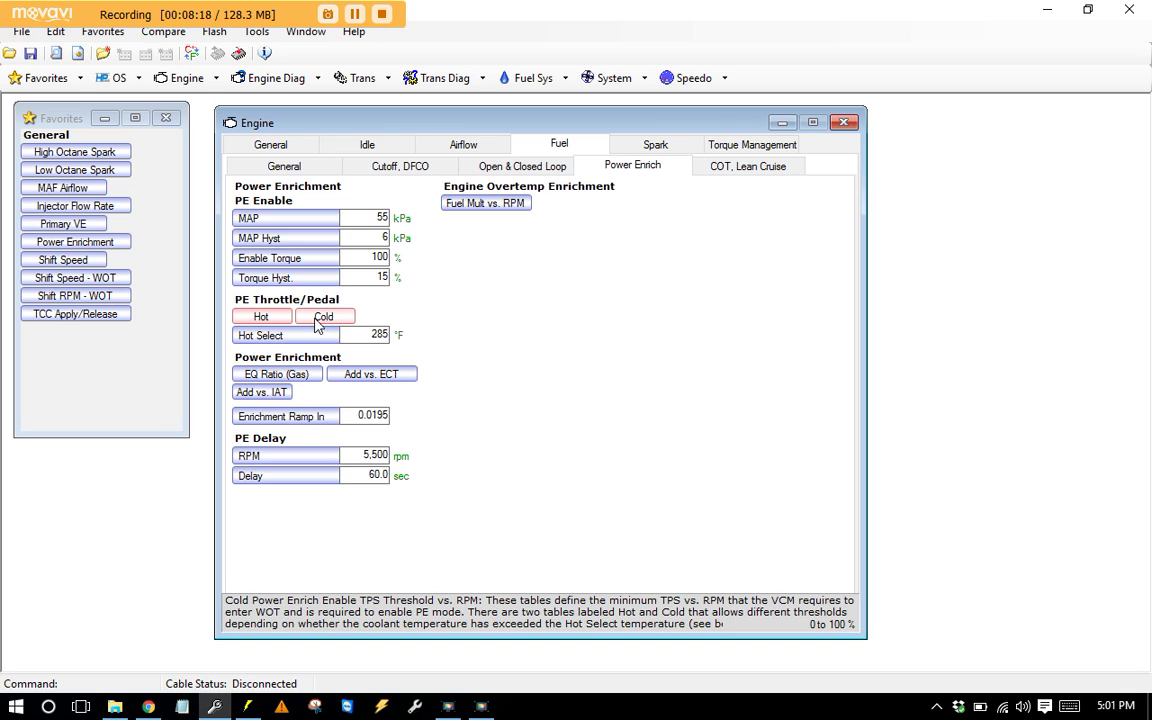
Step: Set every cell of the gas power enrichment EQ Ratio table to 1.200 and close the table
left_click(287, 374)
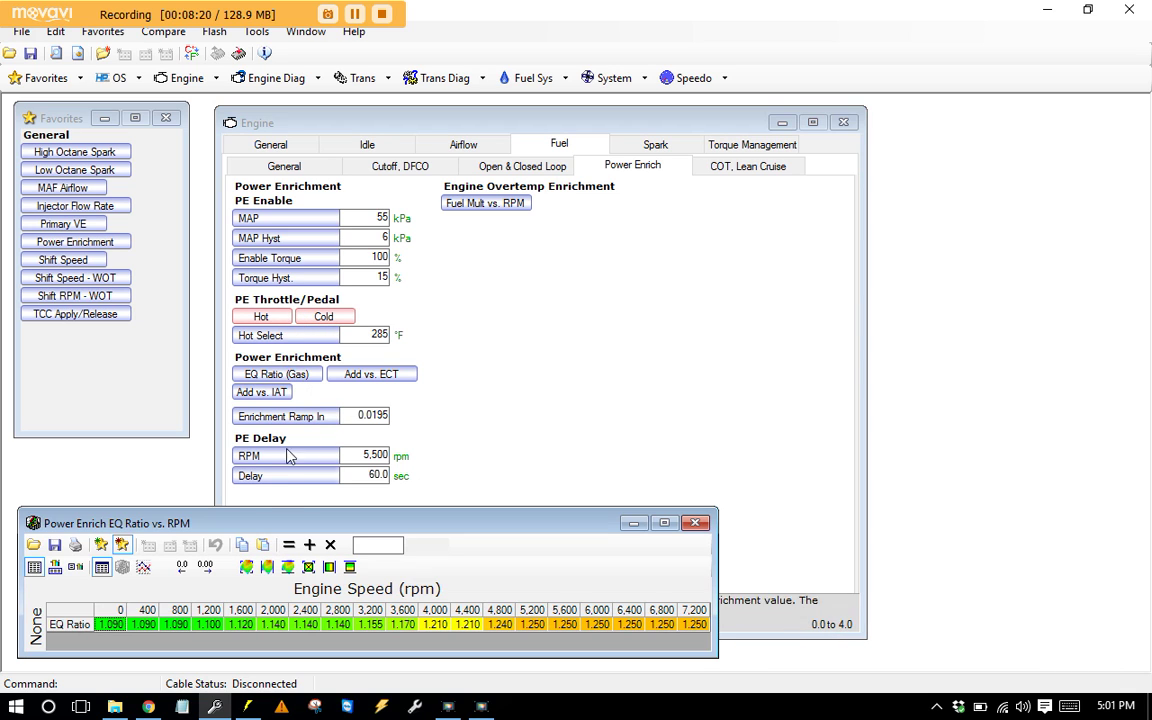
left_click(84, 616)
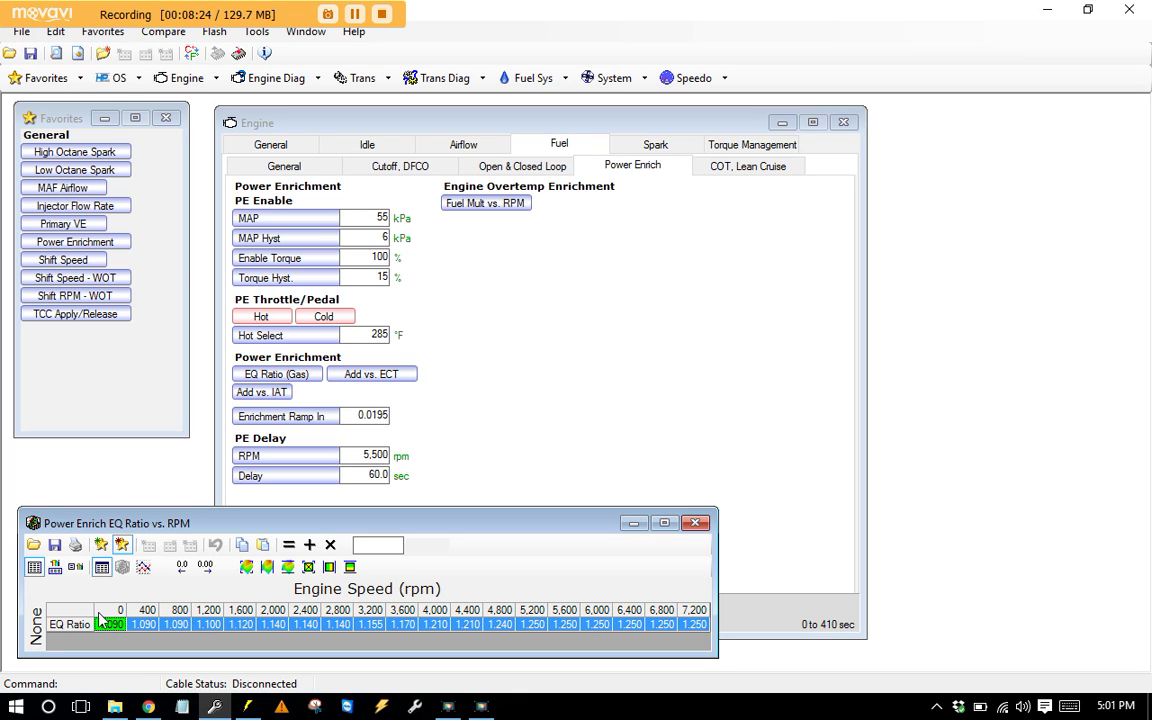
type("1.200")
key("Return")
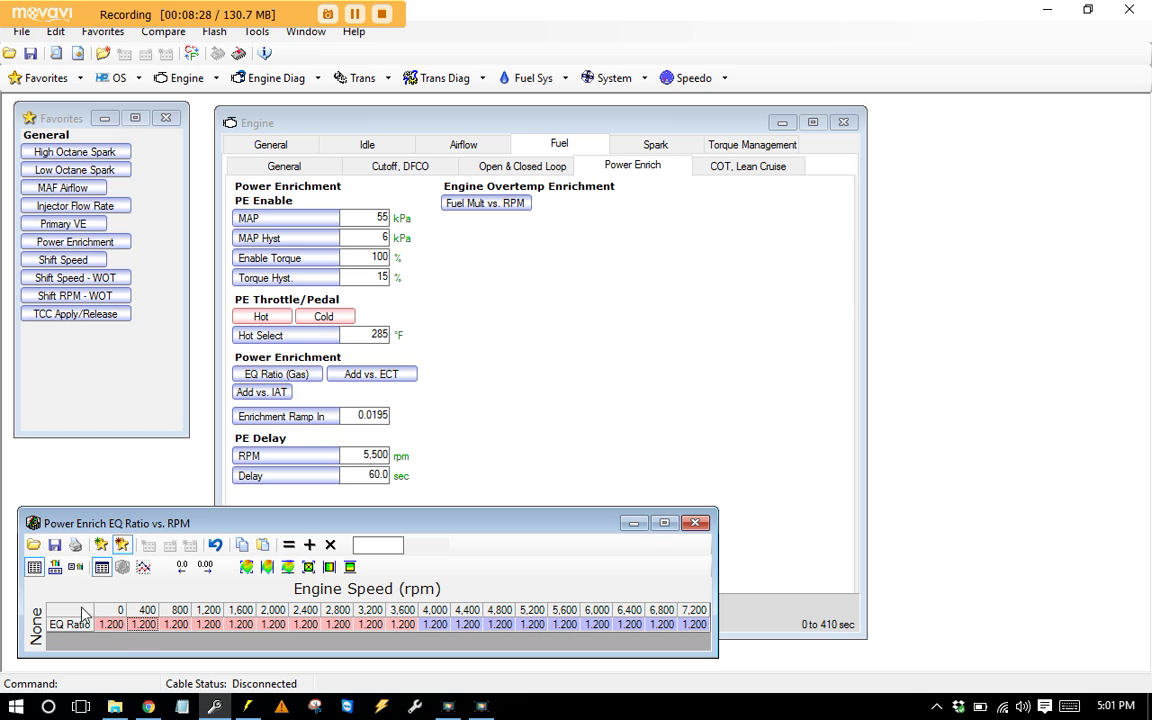
left_click(73, 610)
type("1.200")
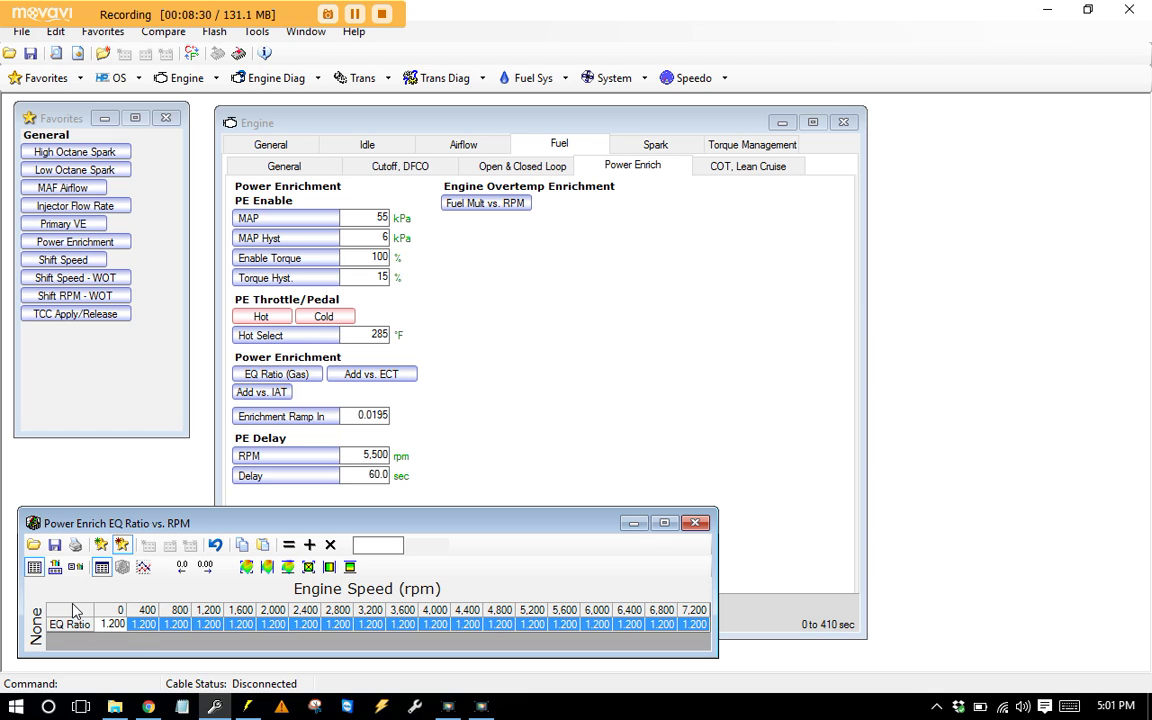
key("Return")
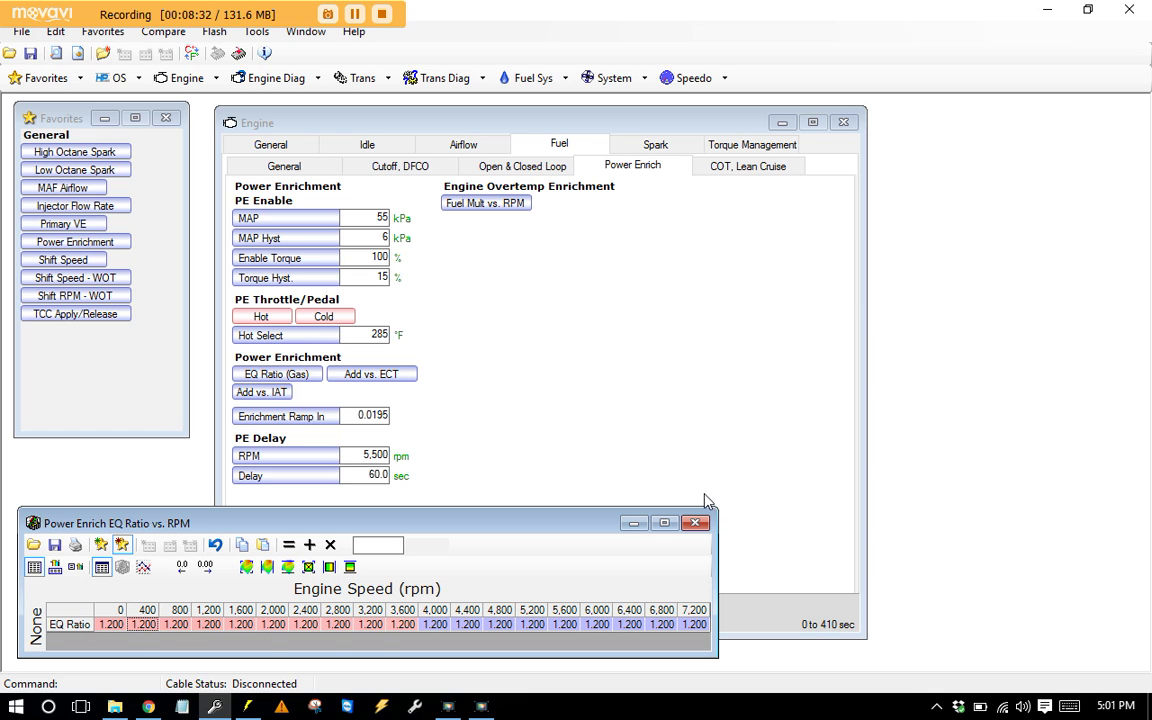
left_click(695, 522)
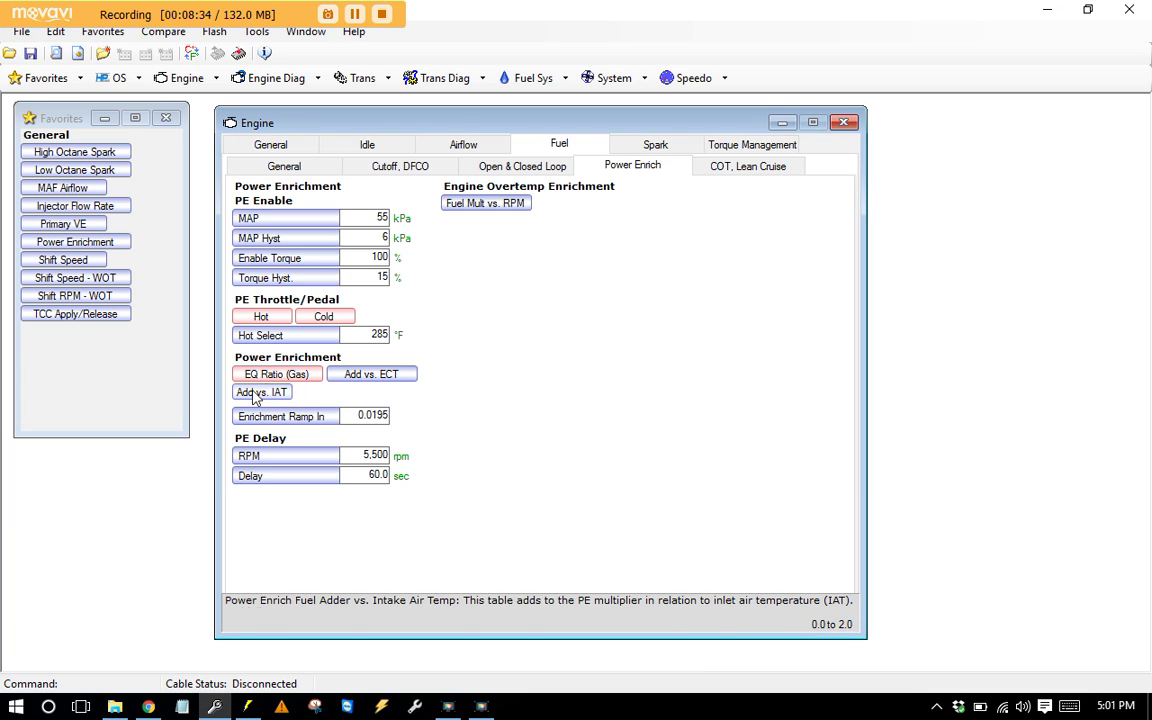
Step: Set Enrichment Ramp In to 4, the PE Delay RPM to 0 rpm and the Delay to 0 seconds
left_click(294, 422)
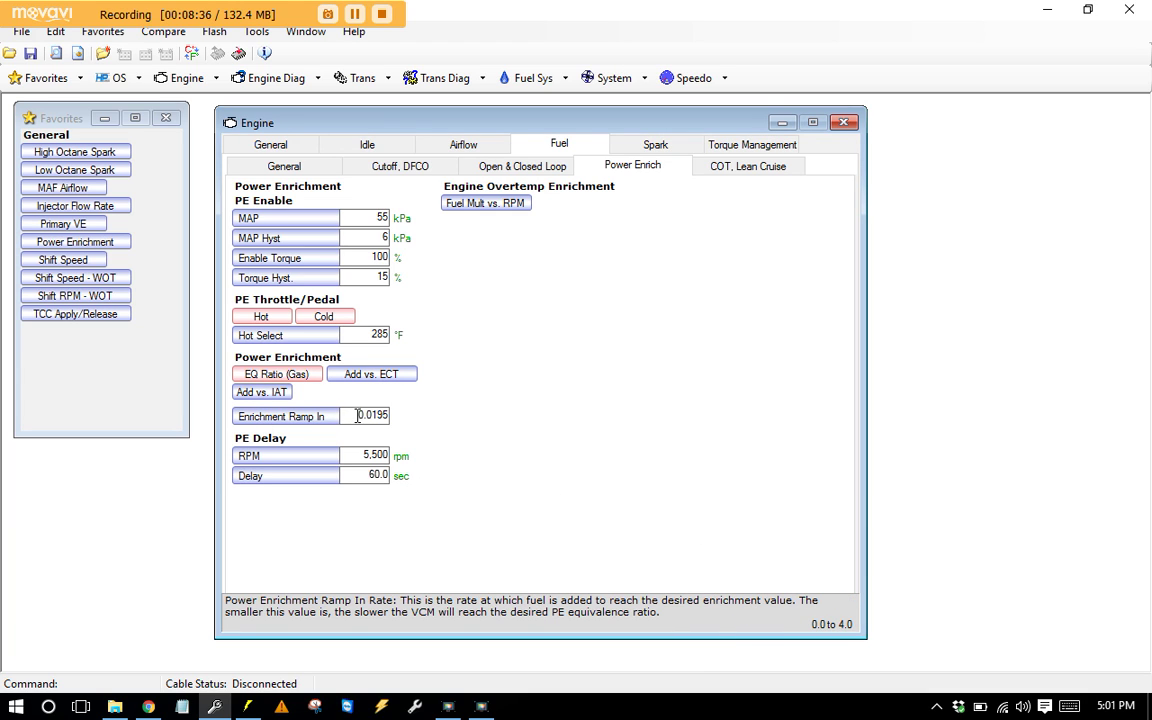
type("4")
key("Return")
left_click(348, 455)
type("0")
key("Tab")
type("0")
key("Tab")
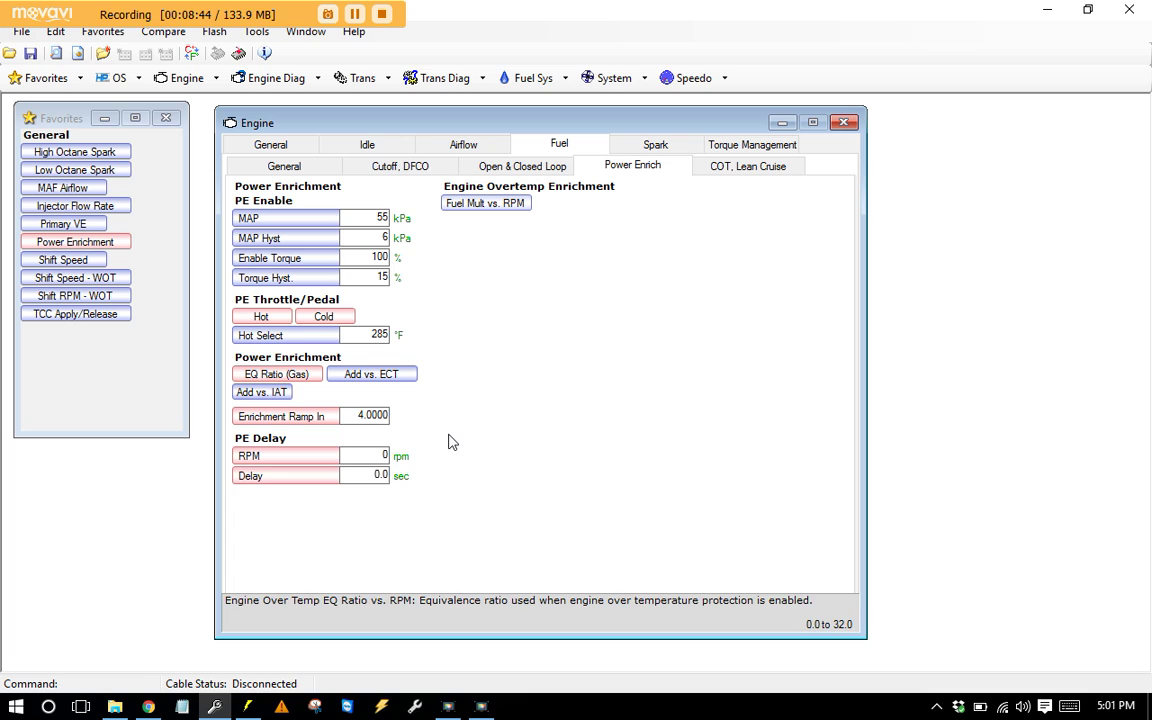
key("Tab")
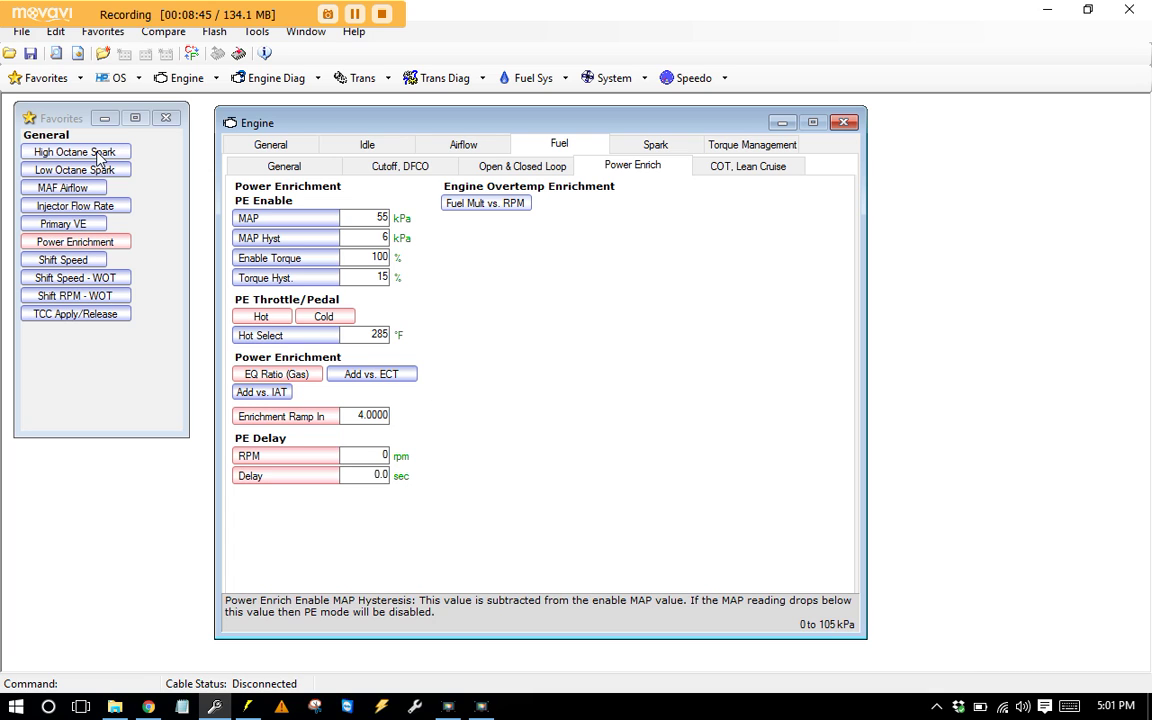
Step: Save the edited tune file and open the Write Calibration Only dialog for flashing it
left_click(31, 54)
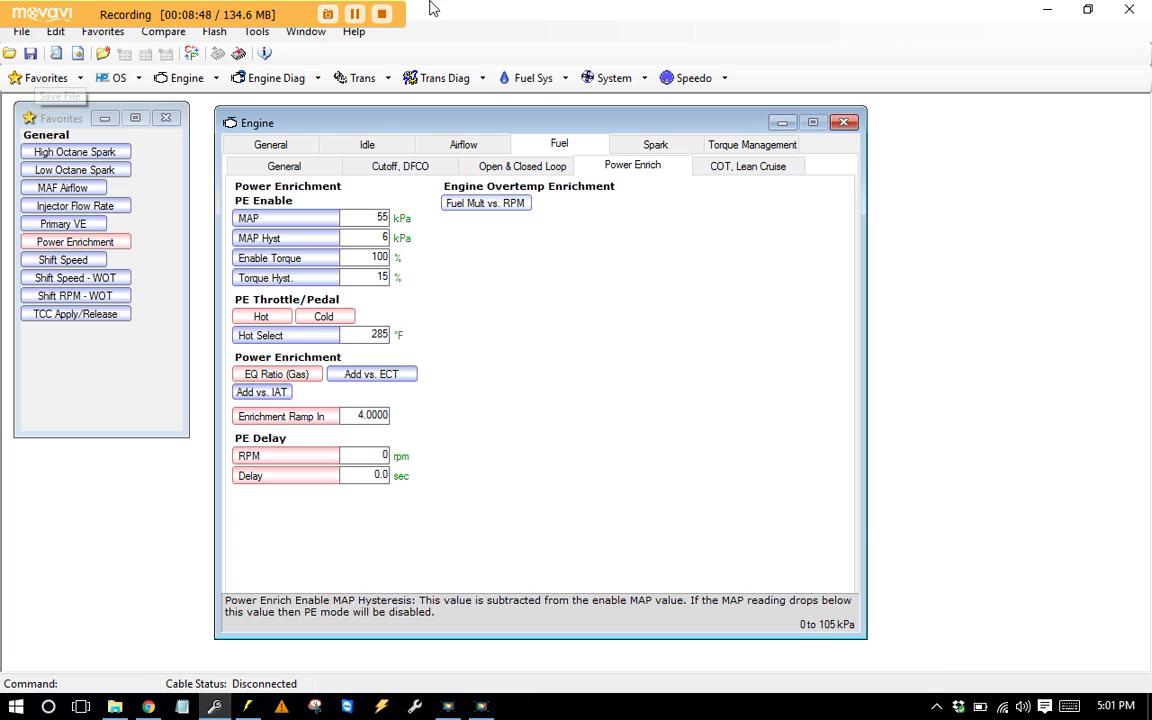
double_click(438, 6)
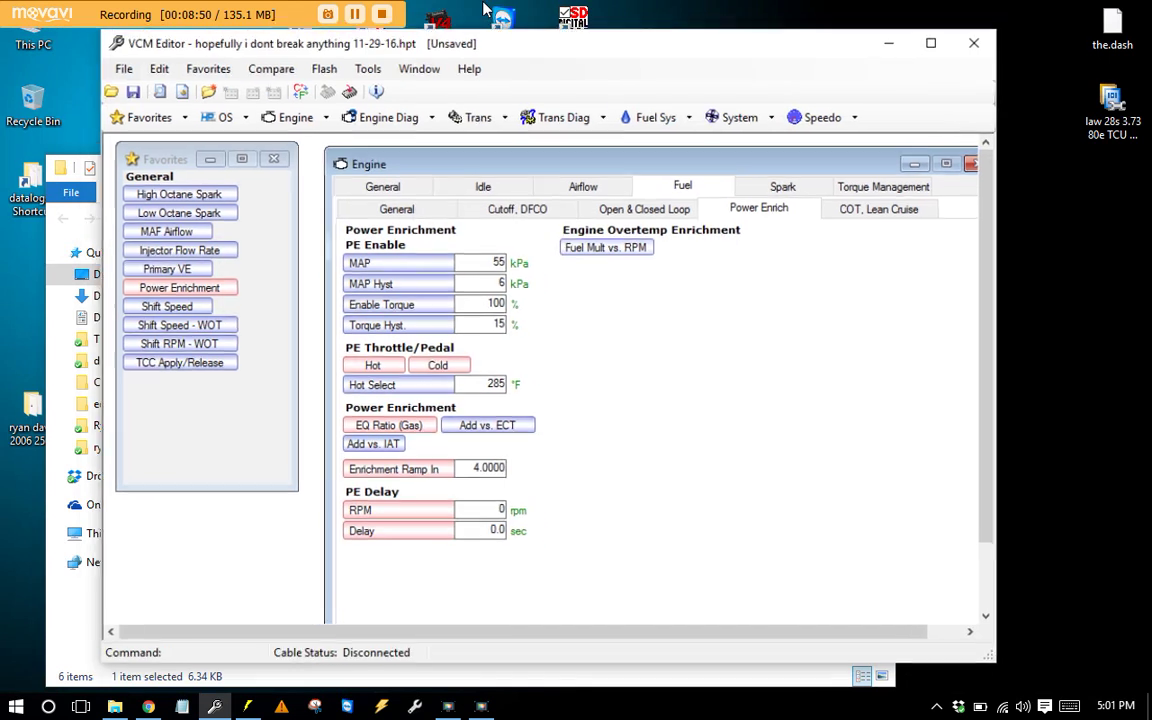
double_click(313, 72)
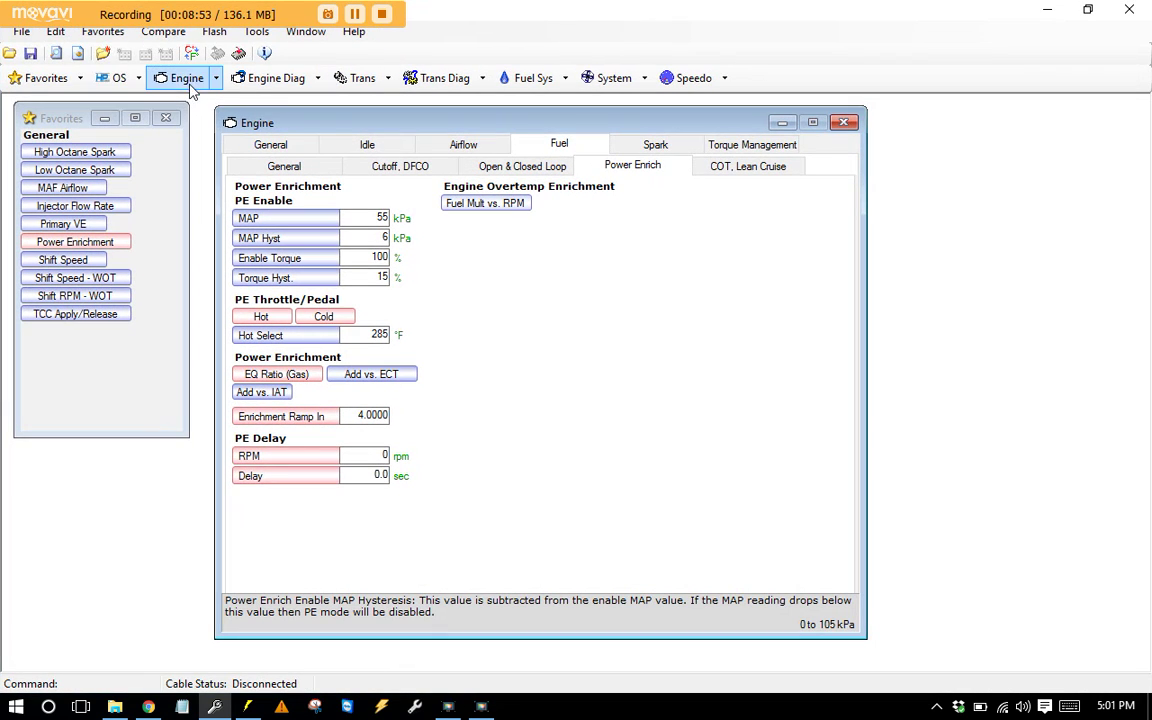
left_click(31, 53)
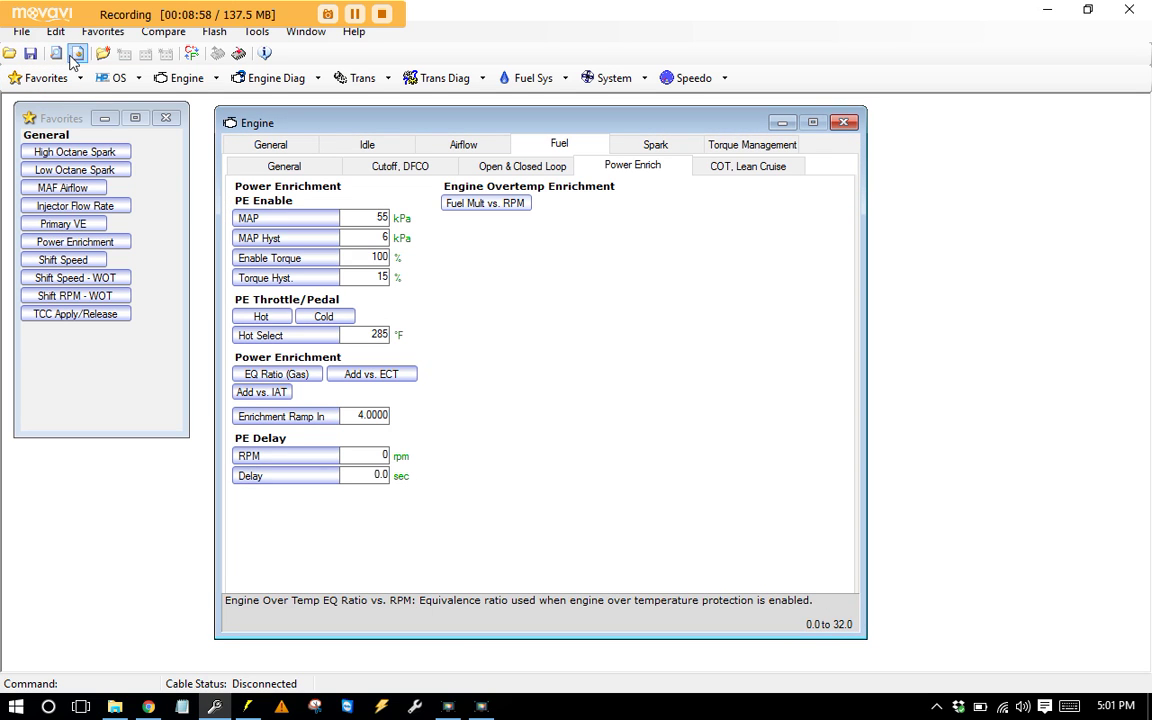
left_click(238, 53)
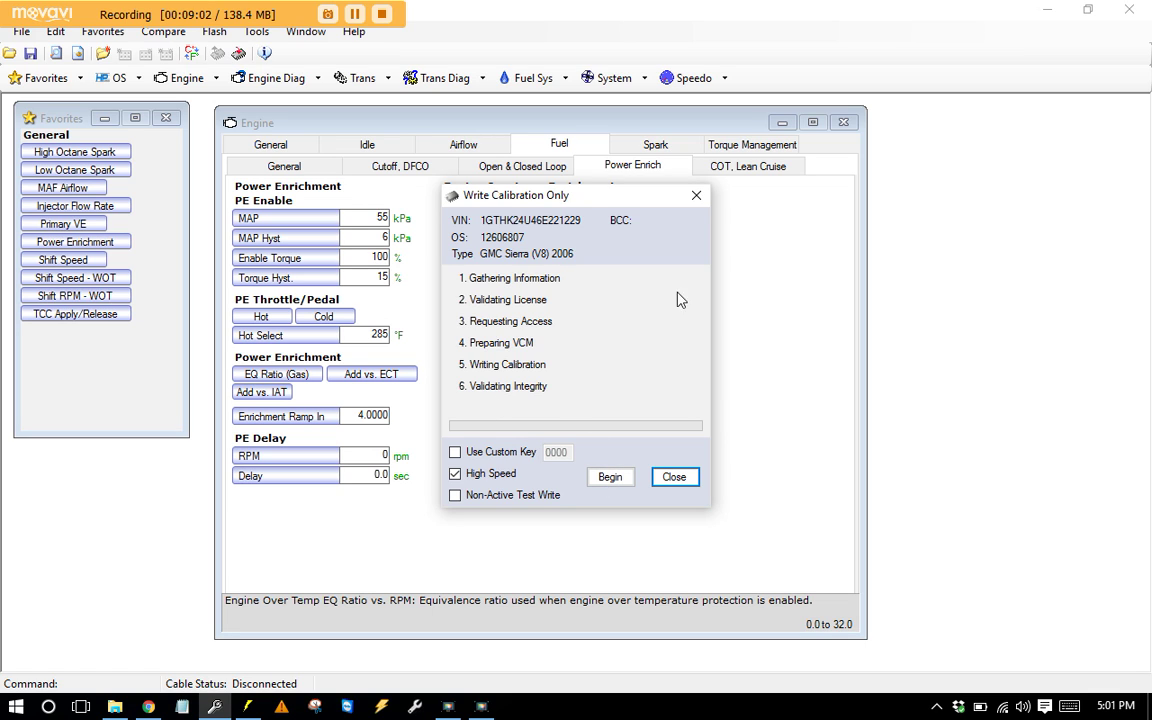
Step: Close the Write Calibration Only dialog without writing and switch to VCM Scanner in a maximized window
left_click(674, 476)
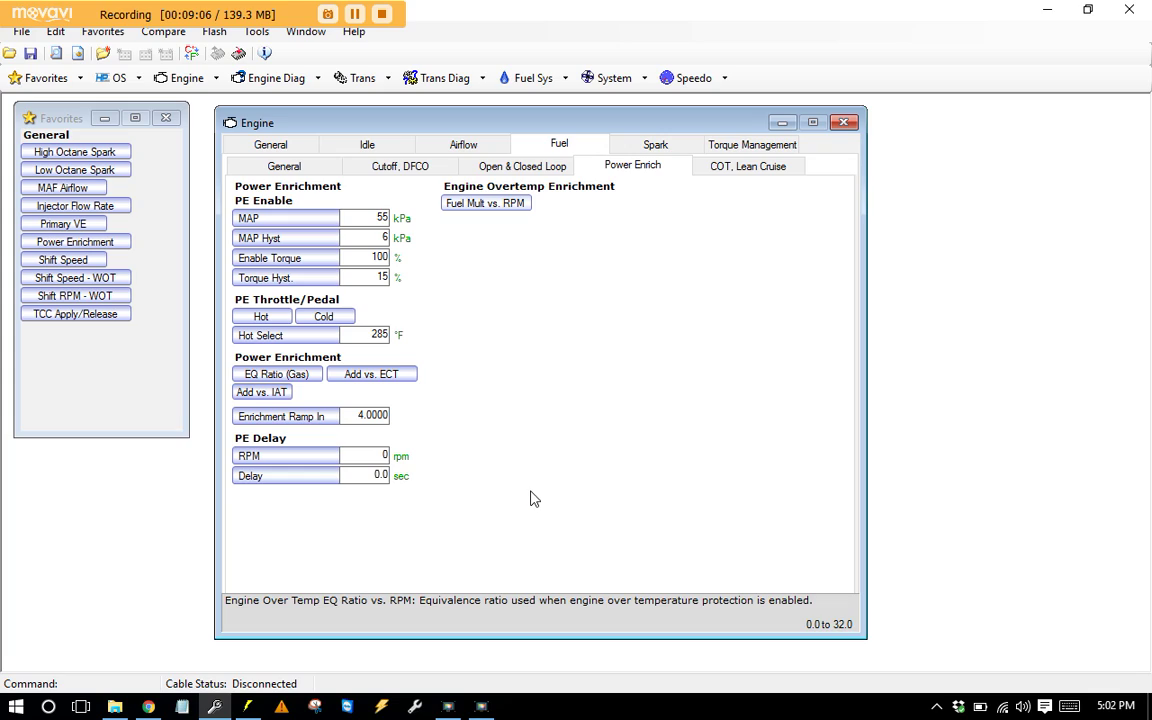
left_click(247, 706)
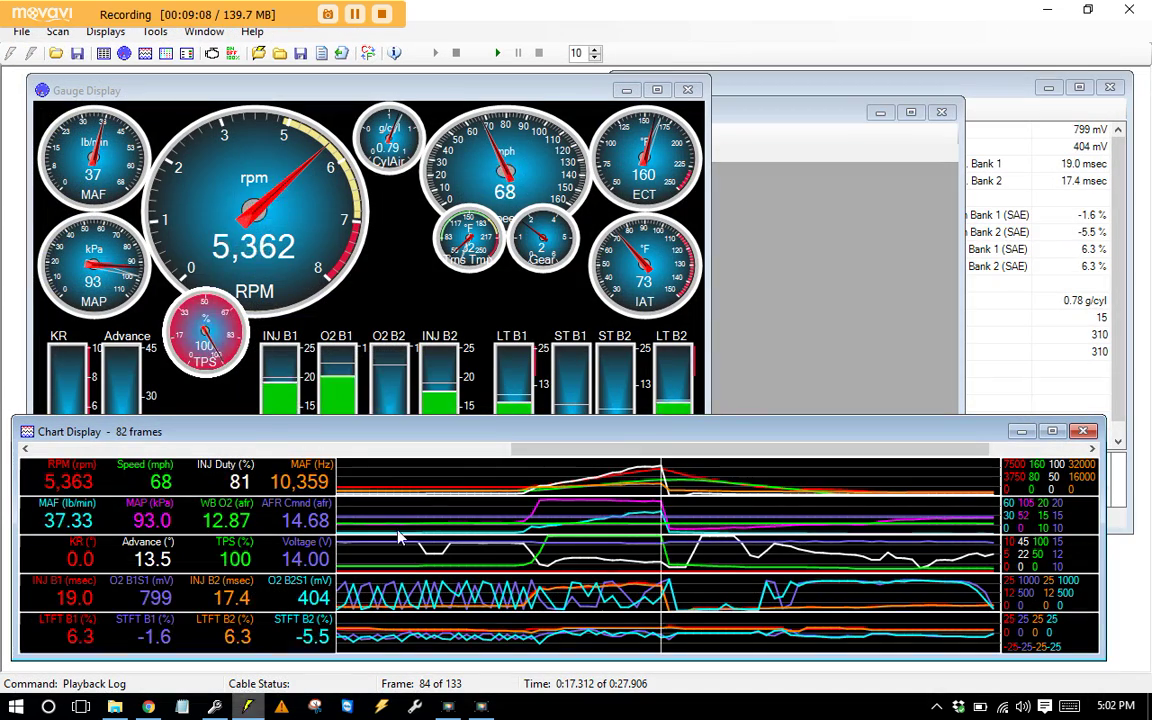
double_click(820, 8)
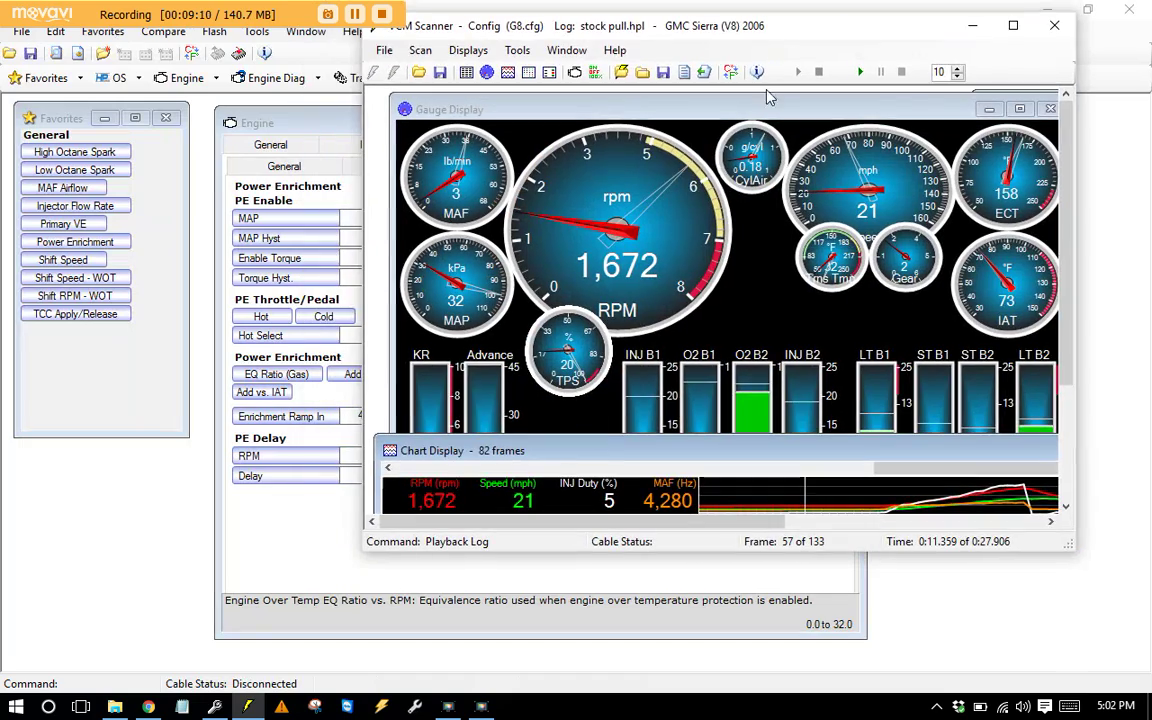
double_click(591, 34)
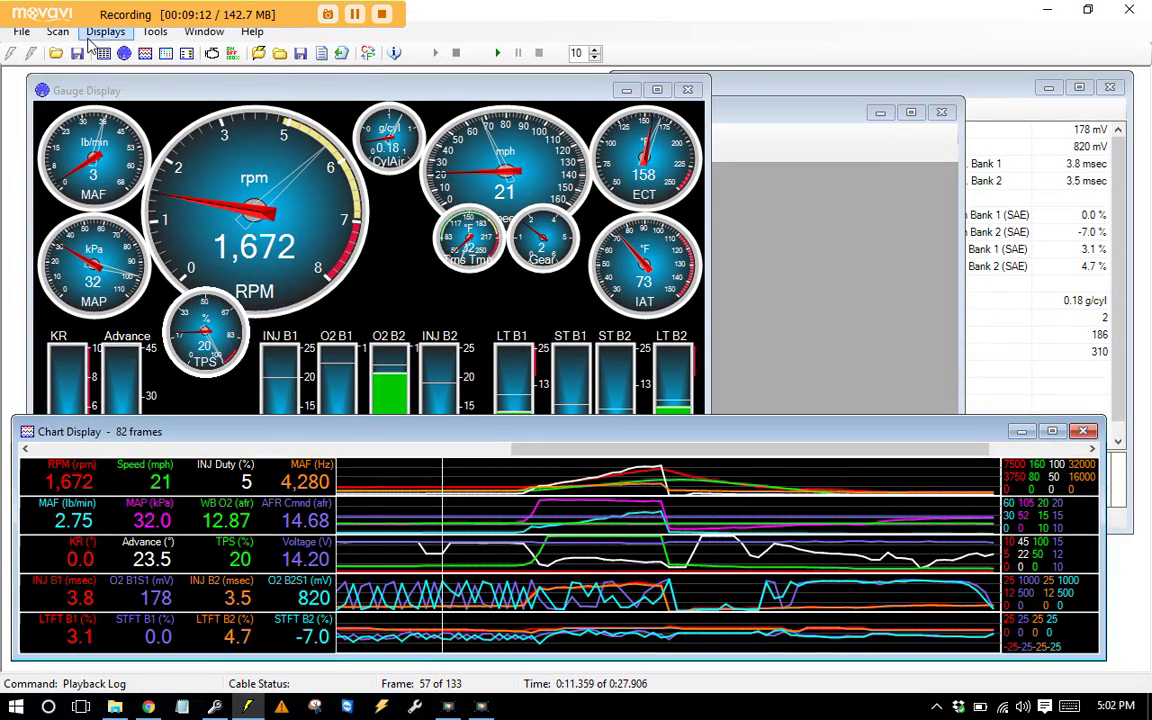
Step: Open the log file pull 2 285whp from the truck's log folder
left_click(21, 31)
mouse_move(58, 31)
left_click(100, 115)
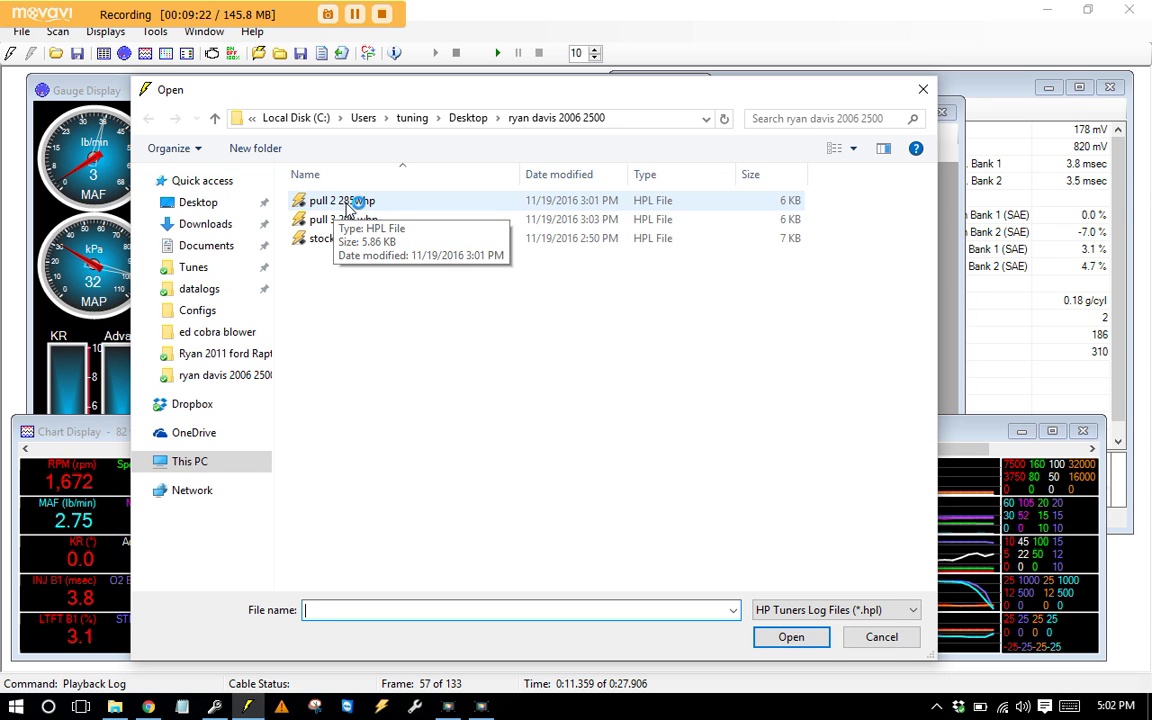
double_click(343, 202)
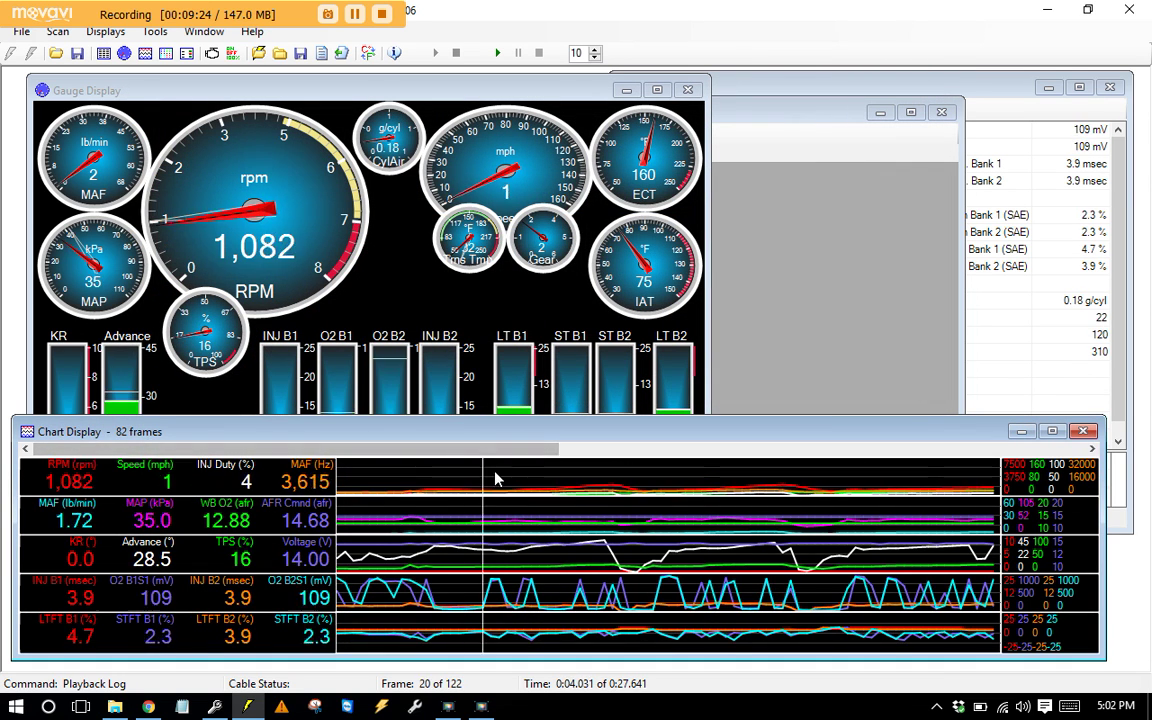
Step: Step through the chart of the second pull and examine commanded AFR, wideband O2, injector duty and spark advance across the RPM range
left_click_drag(631, 457, 694, 522)
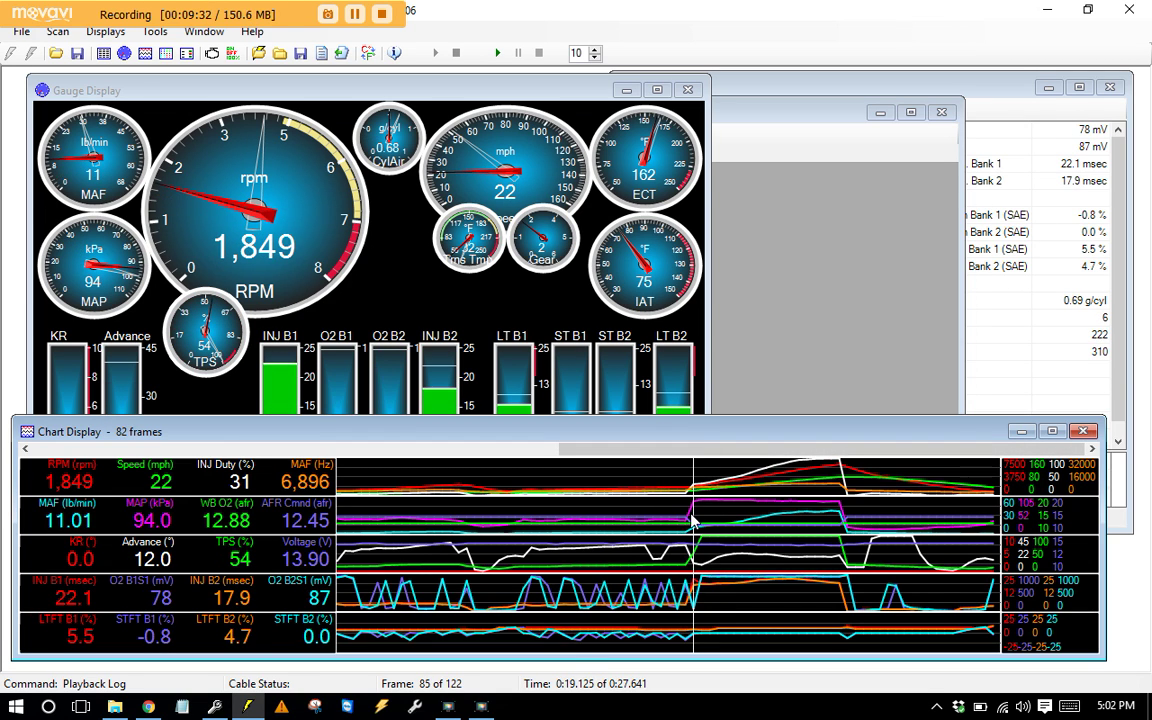
left_click_drag(694, 522, 319, 517)
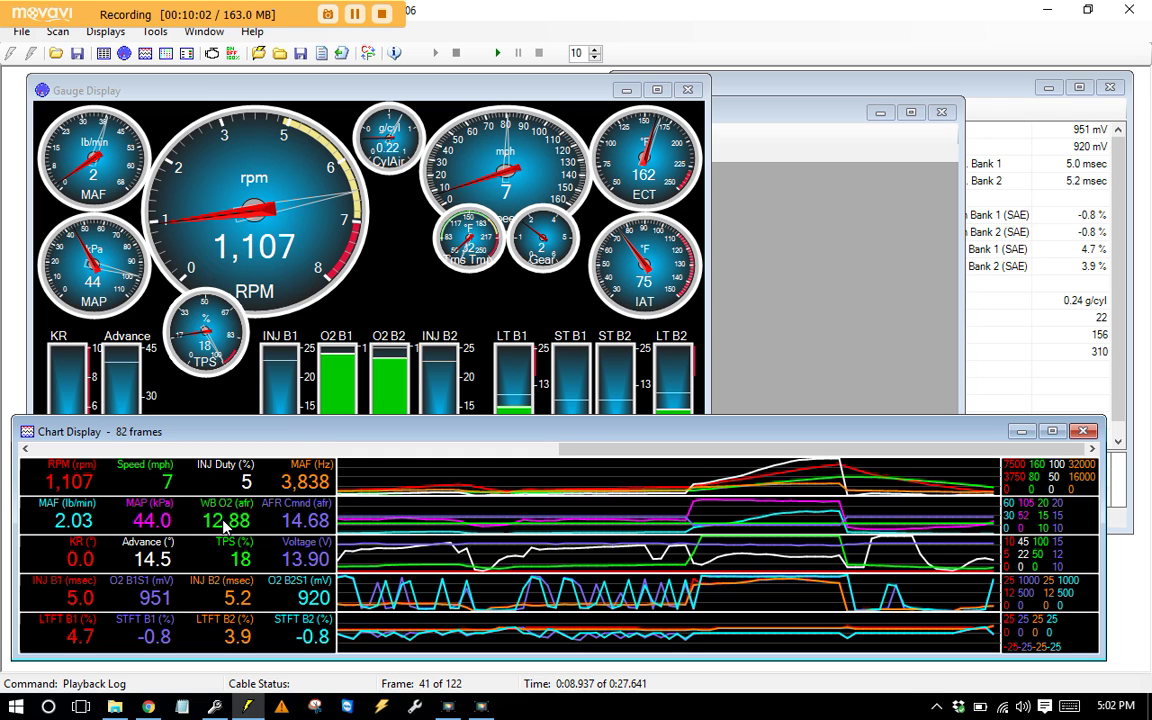
mouse_move(383, 543)
left_mouse_down()
mouse_move(337, 543)
mouse_move(770, 537)
mouse_move(345, 540)
mouse_move(383, 540)
left_mouse_up()
left_click_drag(697, 557, 824, 537)
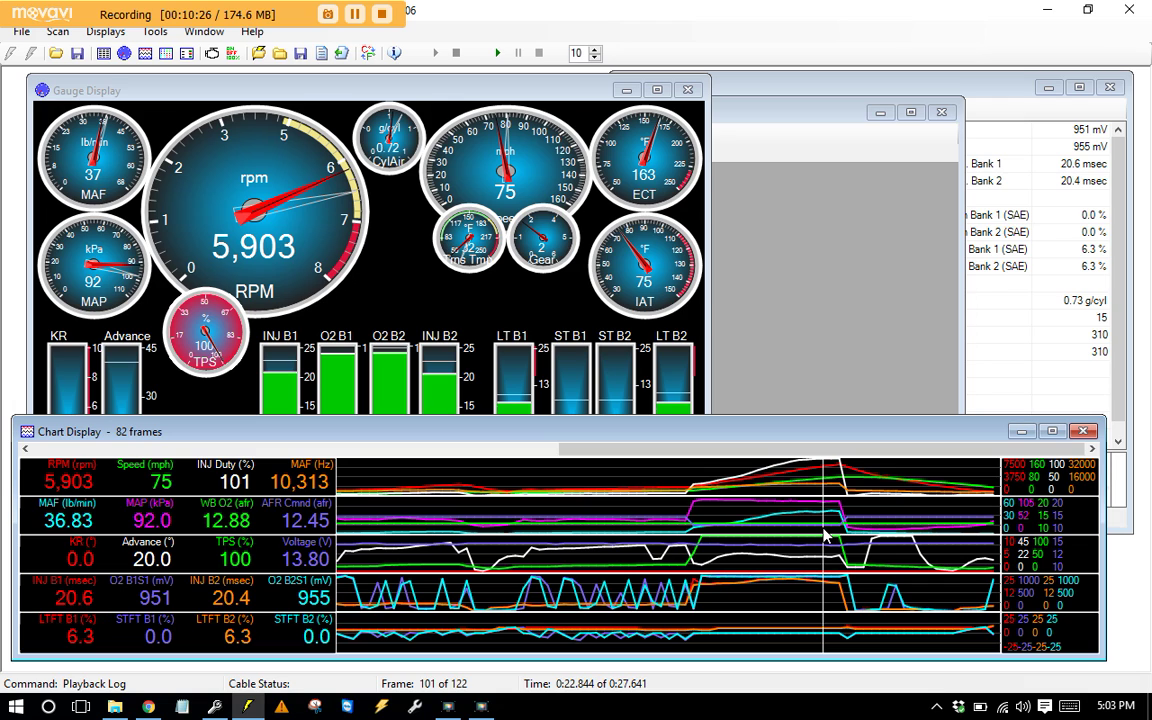
left_click_drag(826, 537, 708, 535)
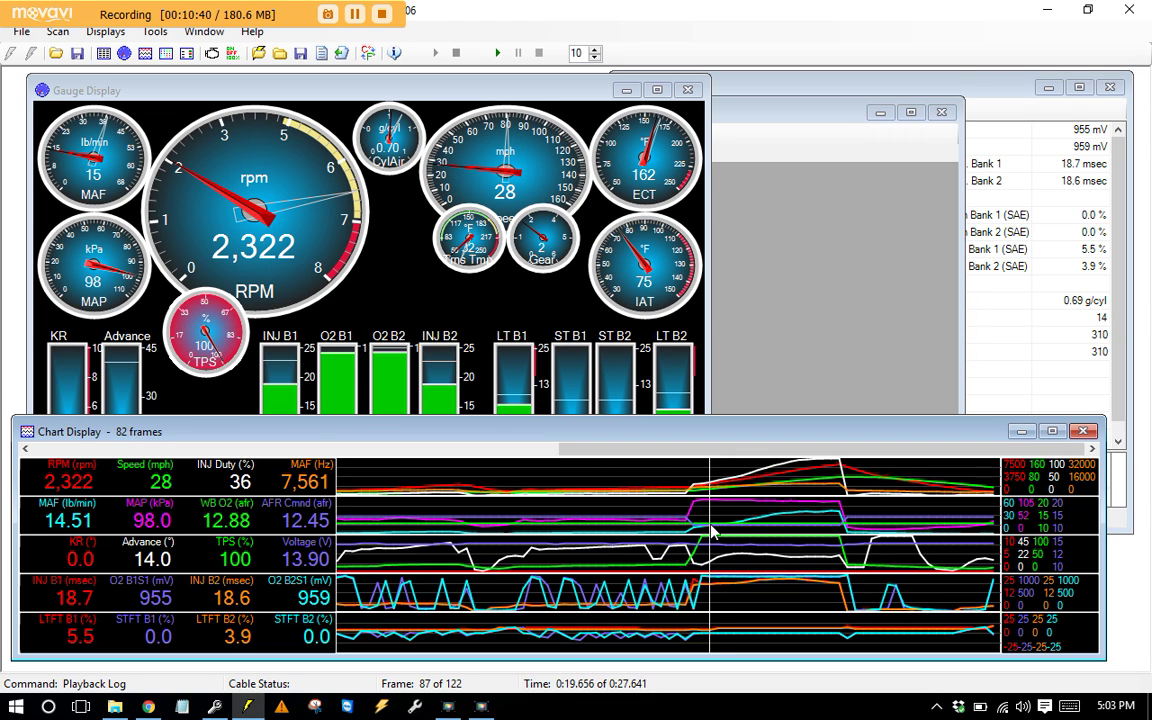
left_click_drag(712, 533, 737, 533)
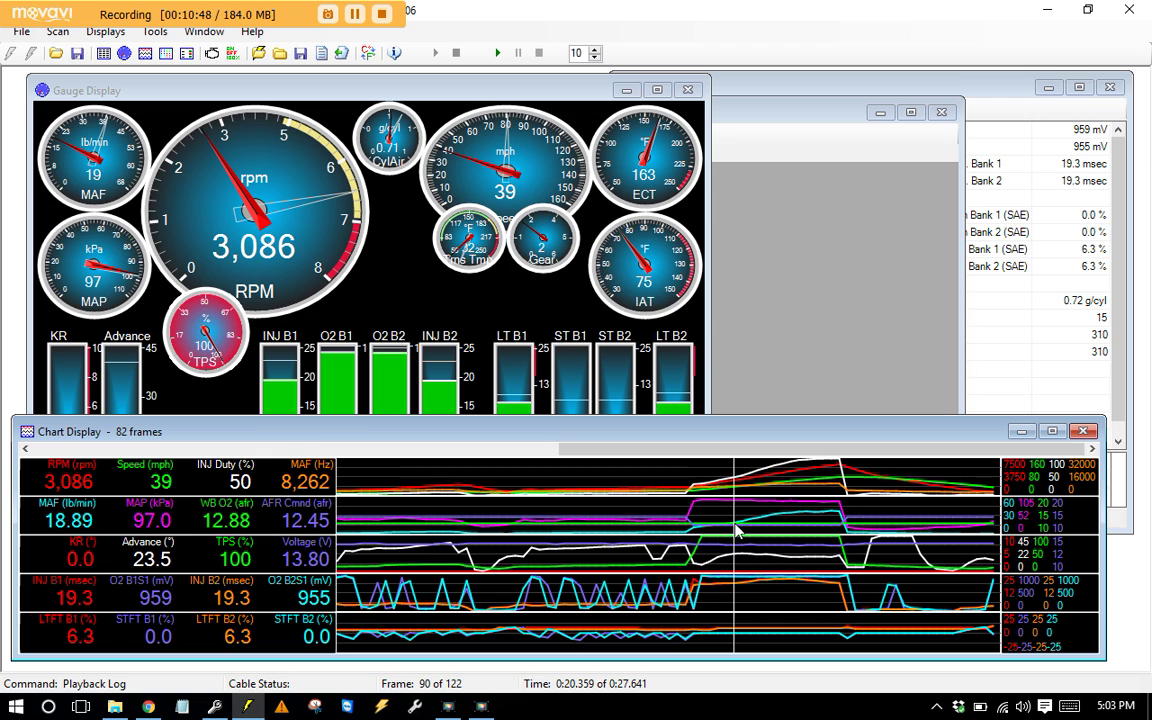
left_click_drag(738, 532, 769, 532)
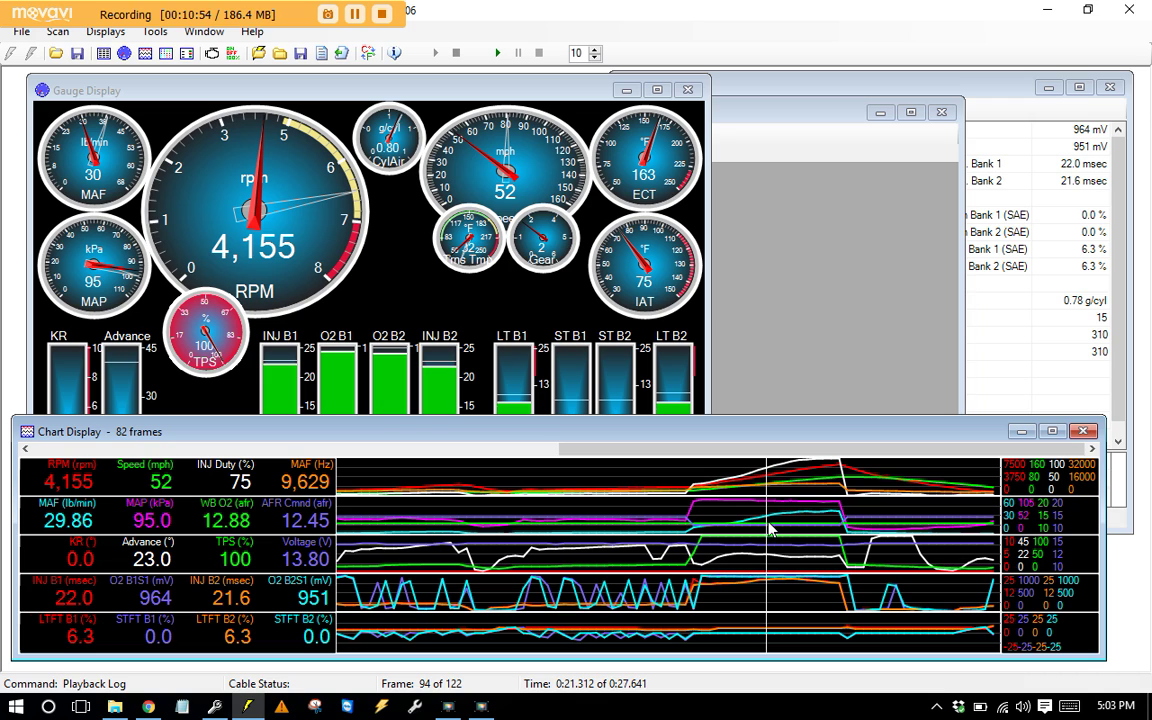
mouse_move(771, 530)
left_mouse_down()
mouse_move(785, 528)
mouse_move(727, 540)
mouse_move(841, 530)
mouse_move(662, 549)
mouse_move(777, 546)
left_mouse_up()
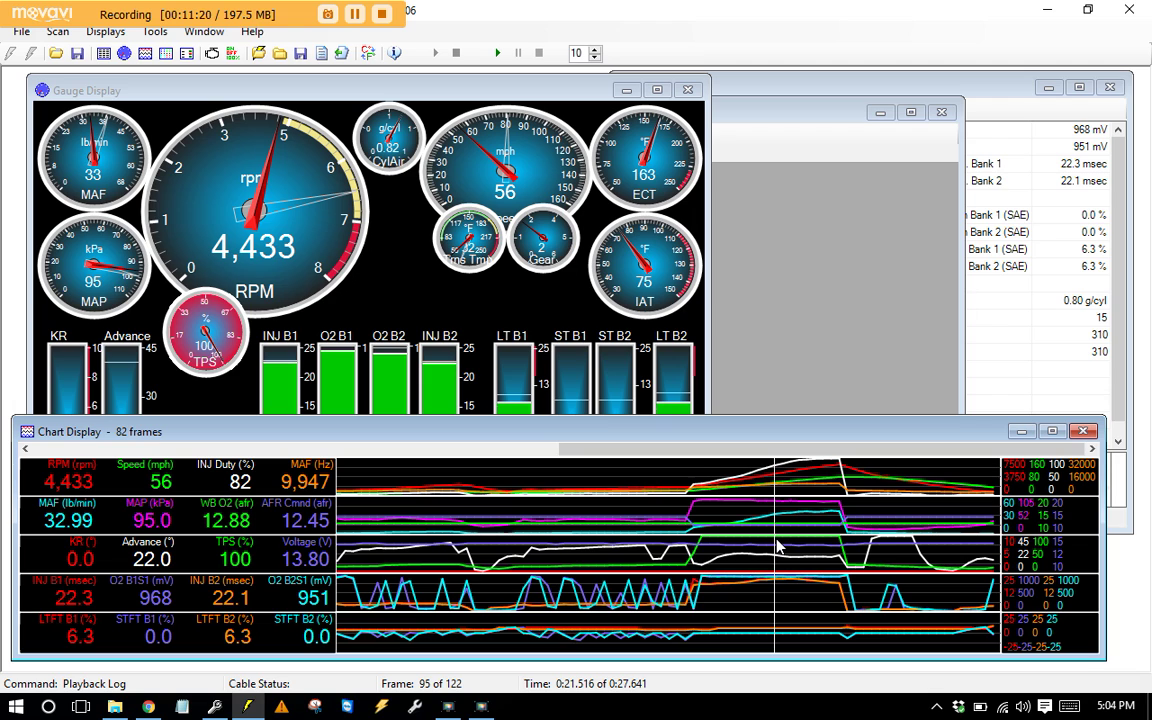
mouse_move(777, 546)
left_mouse_down()
mouse_move(839, 543)
mouse_move(692, 535)
mouse_move(822, 542)
mouse_move(787, 543)
left_mouse_up()
Step: Look over the Main Spark - Timing Advance histogram and the Table Display alongside the pull's chart
left_click(825, 388)
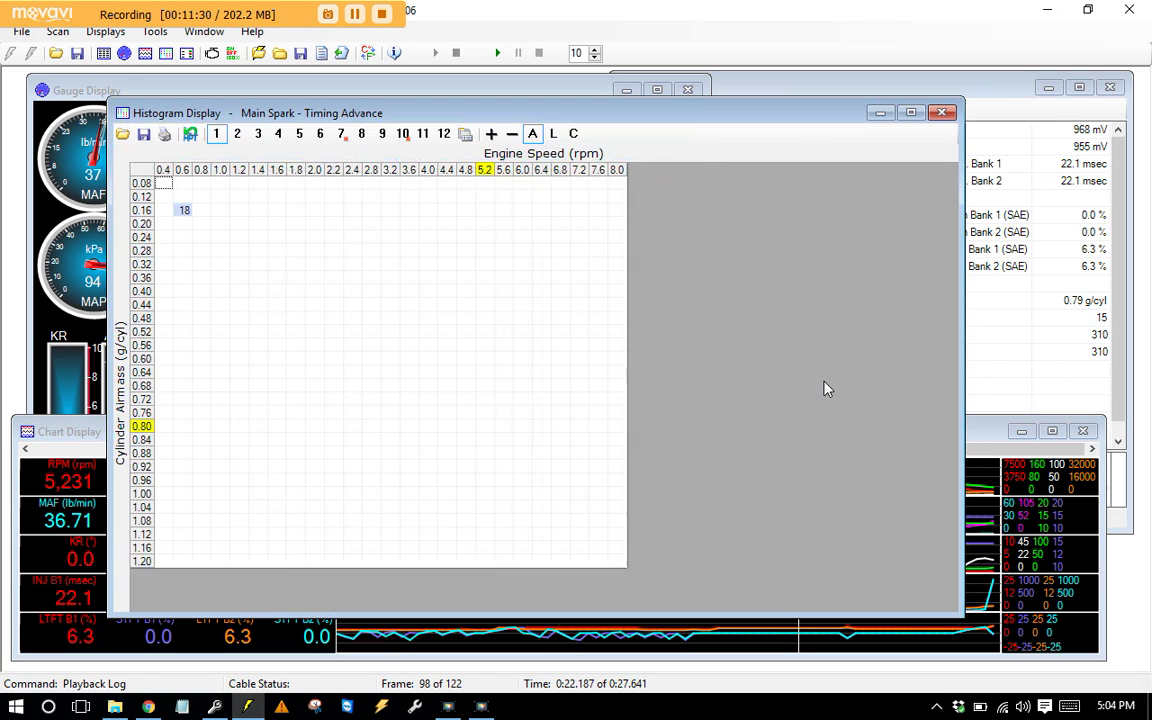
right_click(333, 264)
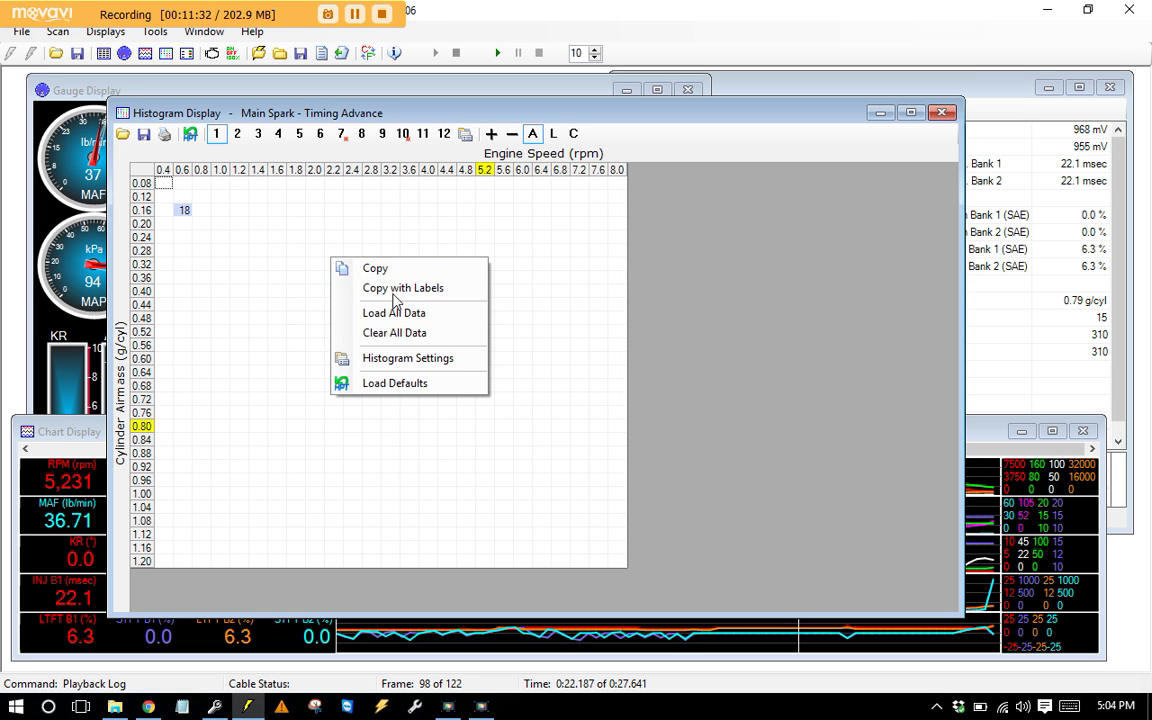
left_click(562, 634)
left_click_drag(720, 470, 652, 470)
left_click(145, 52)
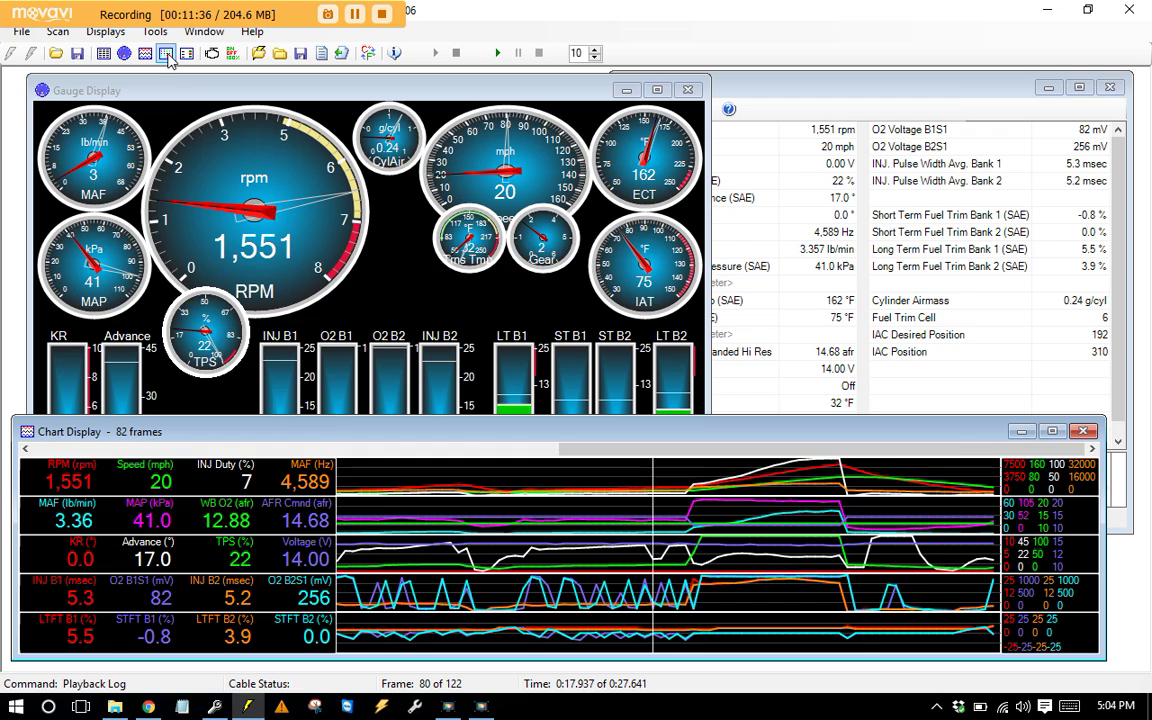
left_click(145, 52)
left_click_drag(733, 643, 928, 570)
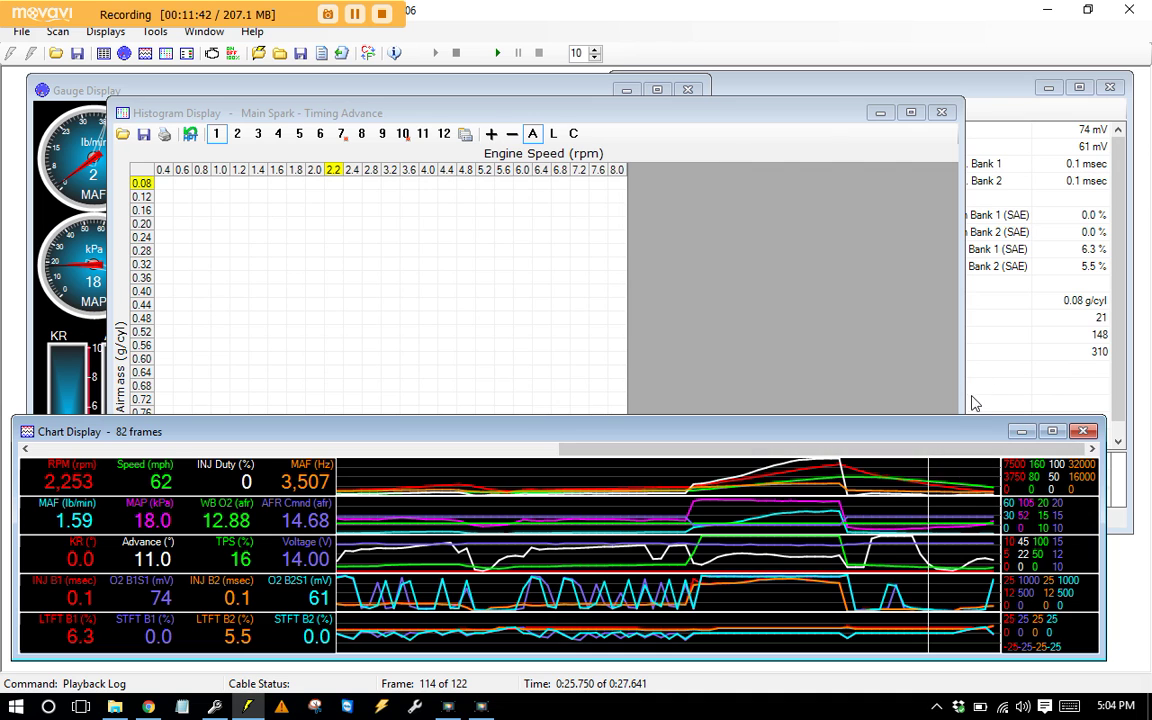
left_click(1018, 369)
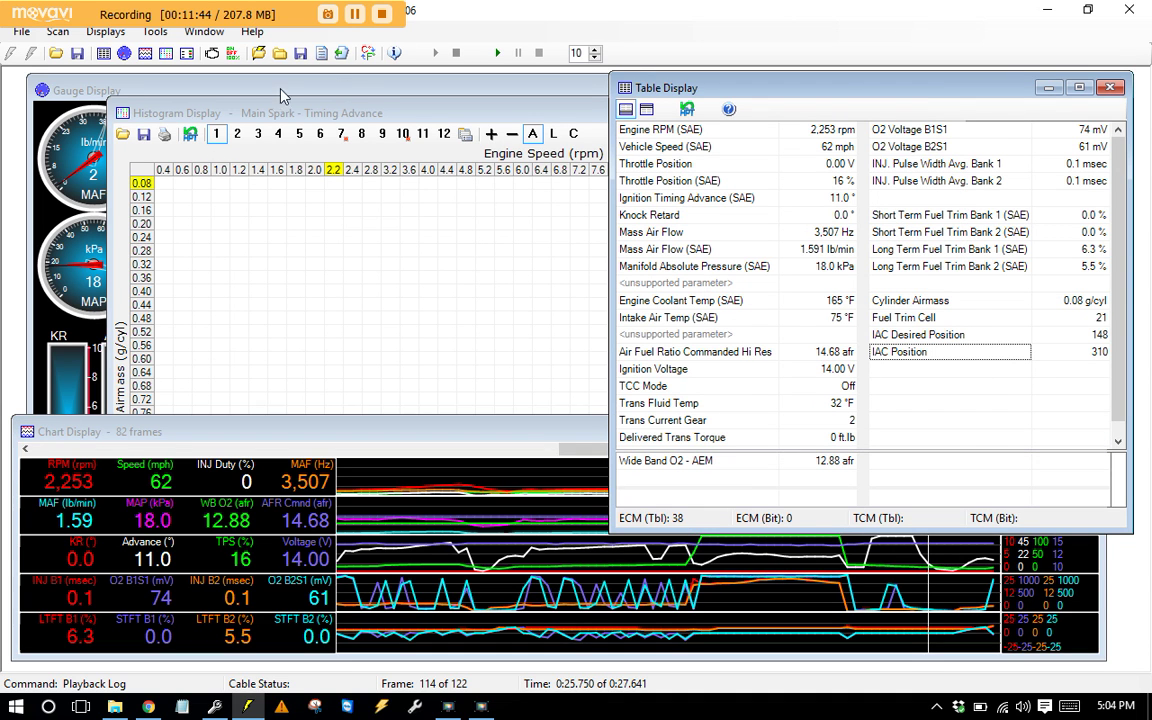
double_click(447, 19)
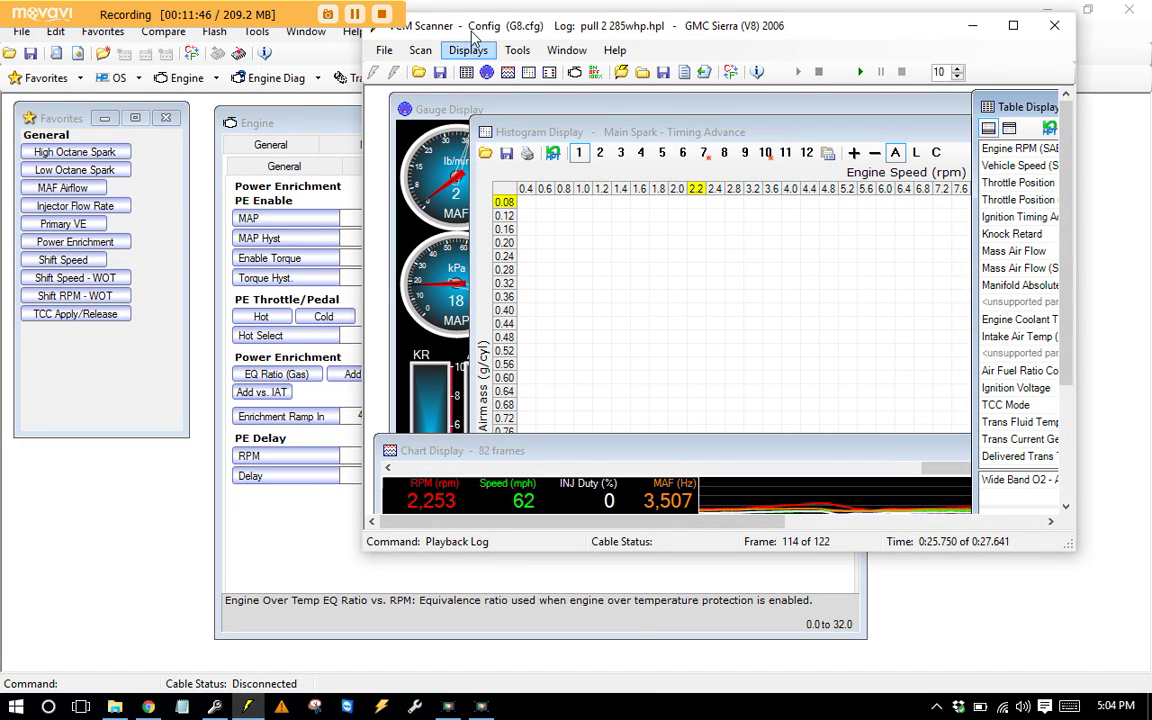
left_click(420, 50)
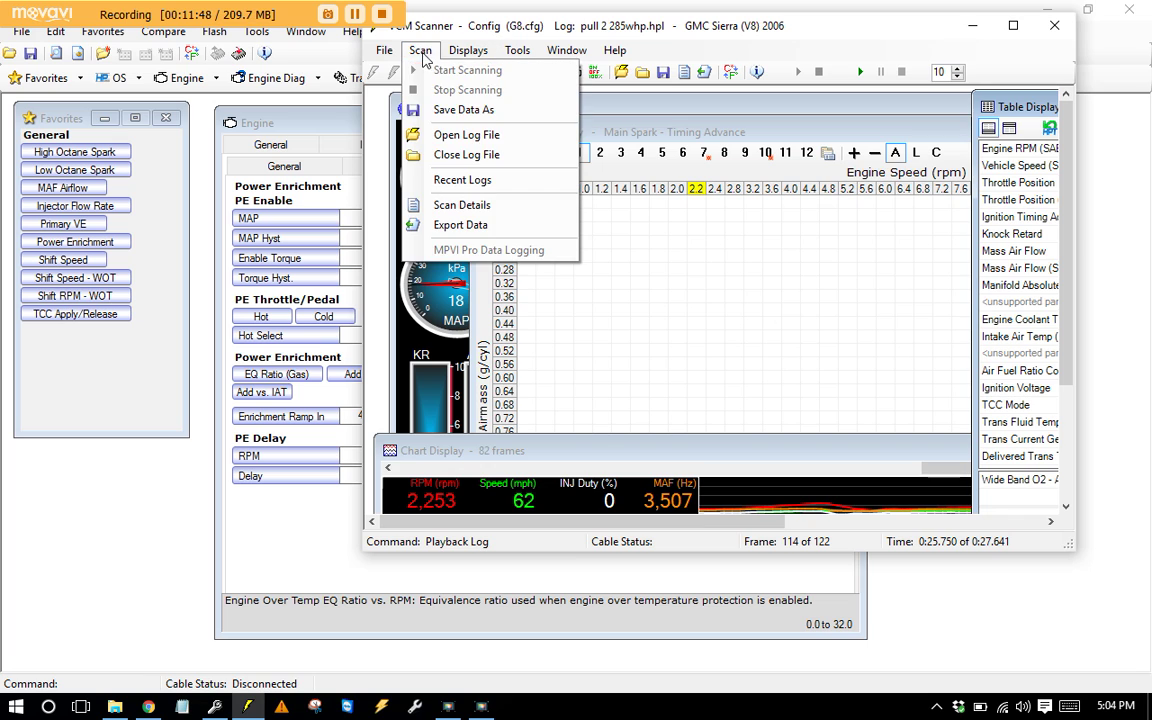
mouse_move(517, 50)
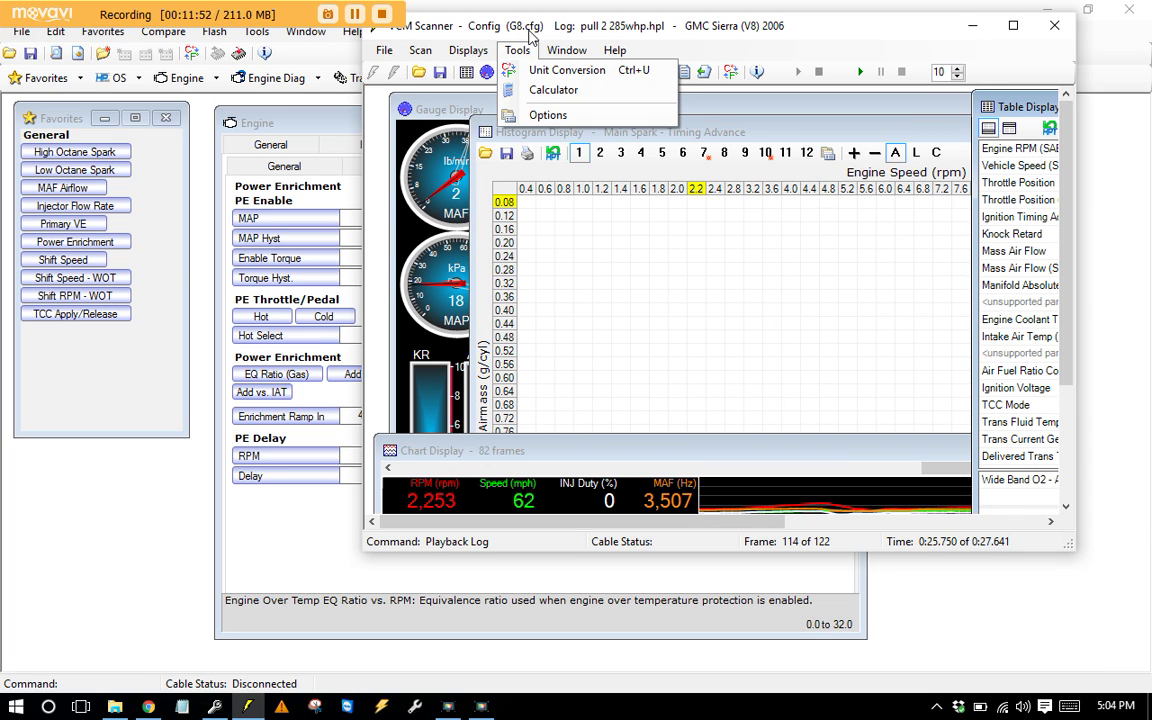
double_click(530, 28)
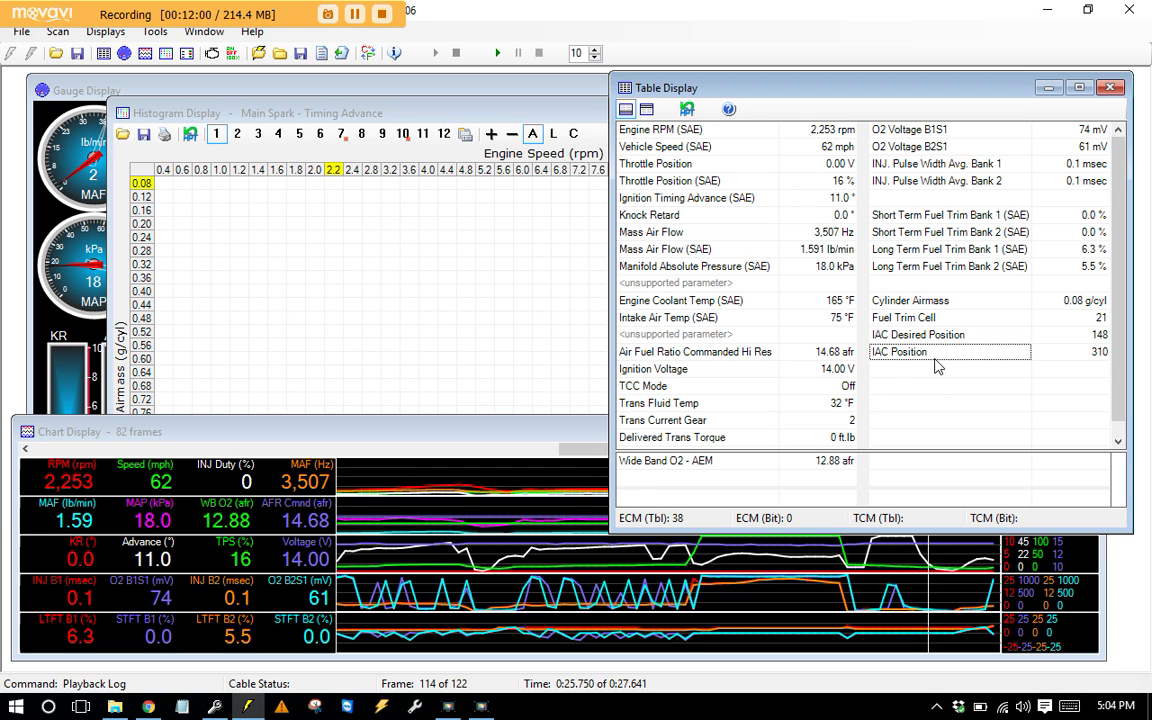
Step: Bring up the gauges and step through the full-throttle part of the pull to examine their readings
left_click(104, 336)
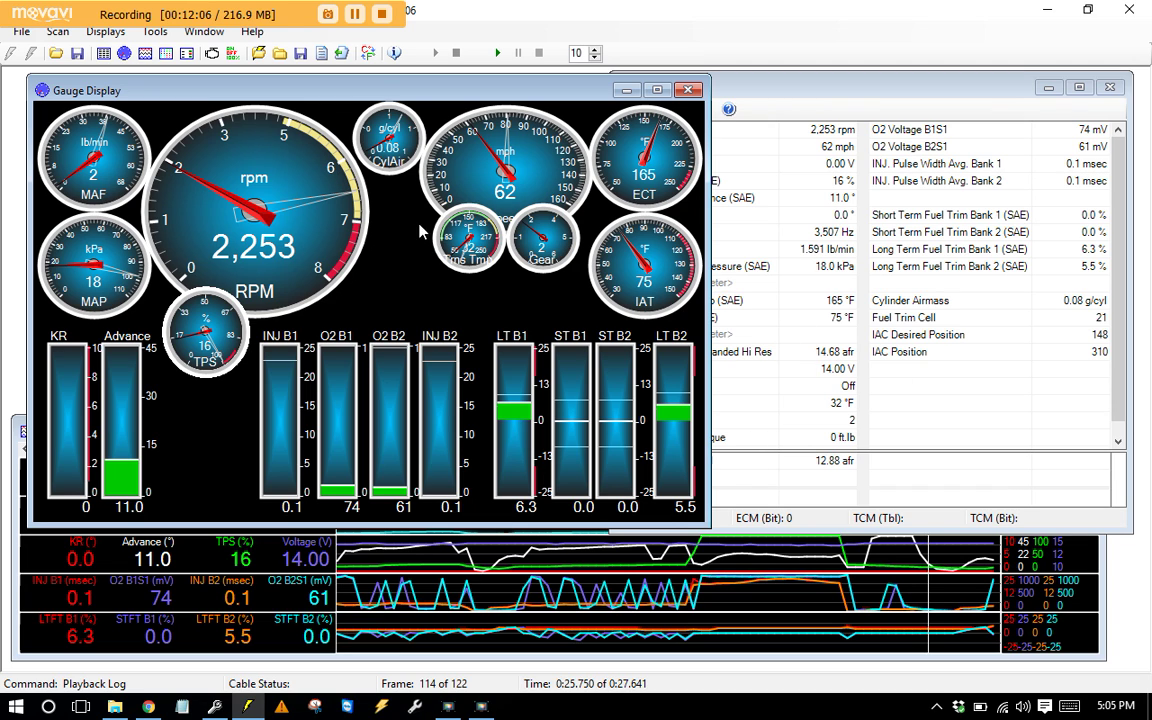
left_click_drag(685, 560, 758, 586)
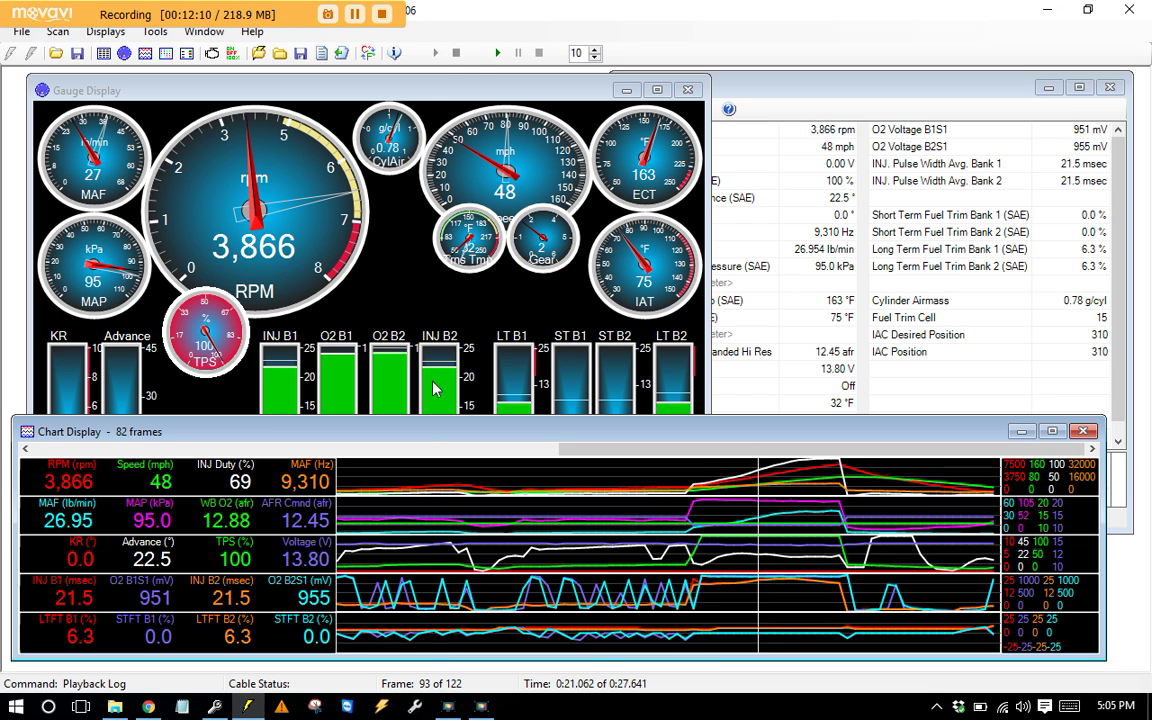
left_click(426, 520)
left_click_drag(693, 545, 783, 545)
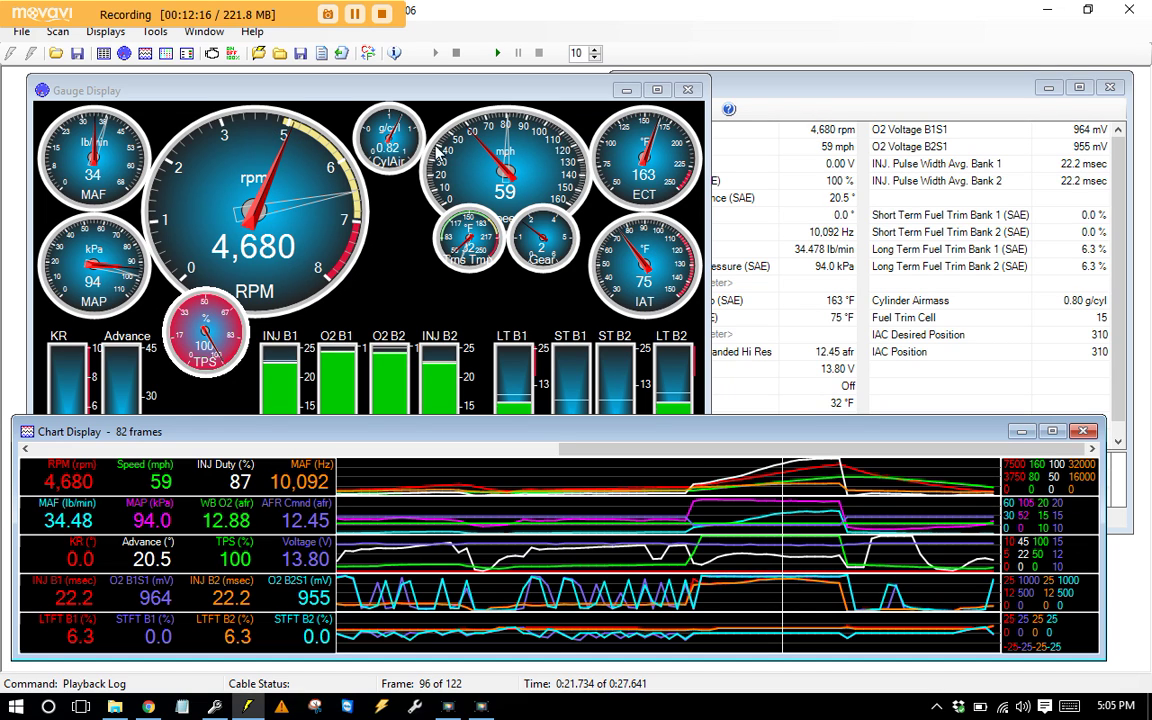
left_click_drag(790, 527, 812, 437)
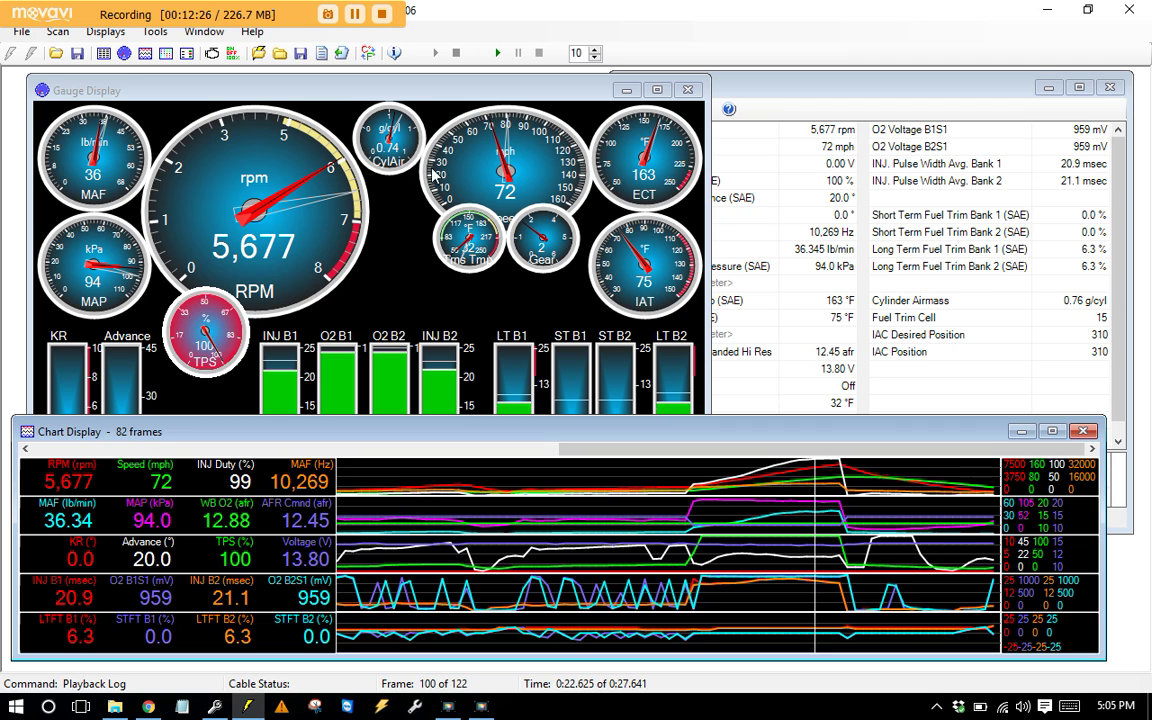
Step: Load all data from the log into the Main Spark - Timing Advance histogram
mouse_move(681, 540)
left_mouse_down()
mouse_move(810, 540)
mouse_move(669, 540)
left_mouse_up()
left_click(166, 53)
right_click(336, 247)
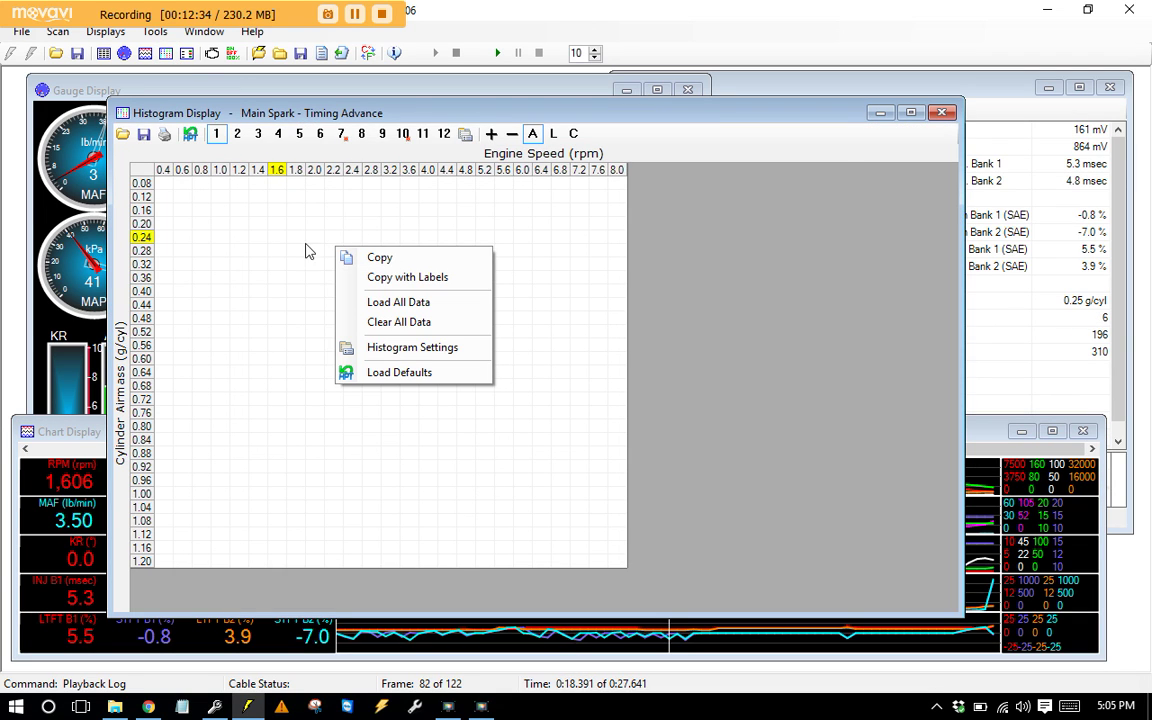
left_click(370, 302)
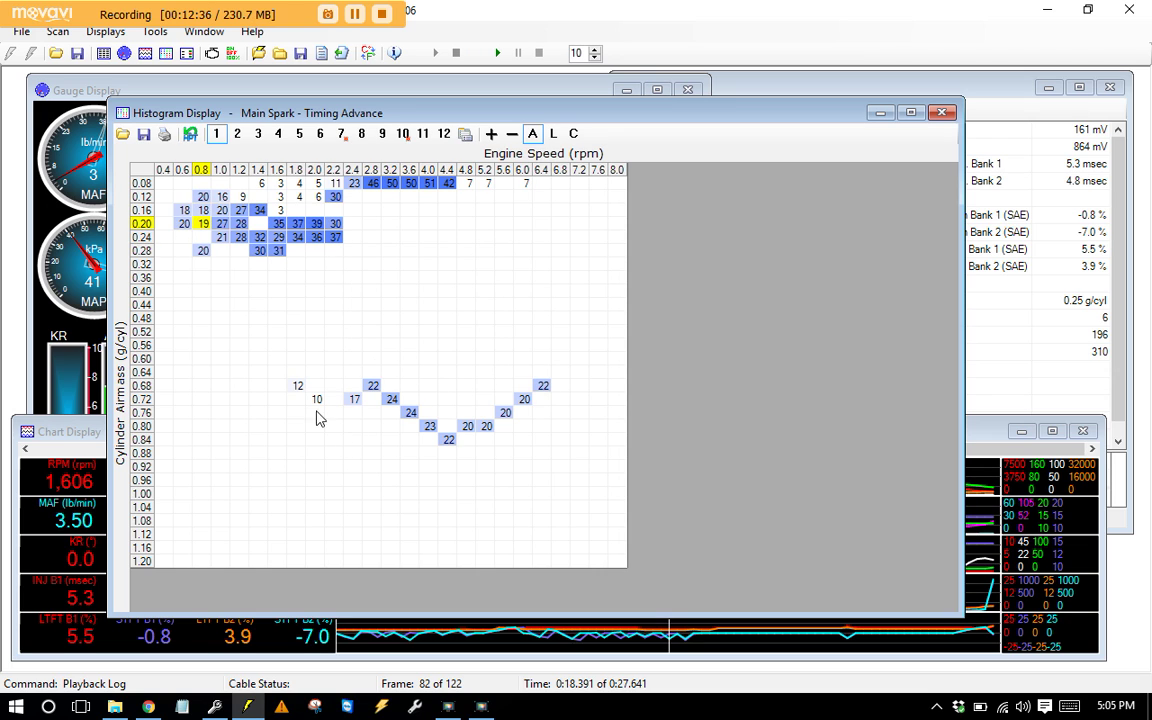
Step: Highlight the 0.68 to 0.84 g/cyl airmass rows of the timing histogram to examine the full-throttle cells
right_click(369, 345)
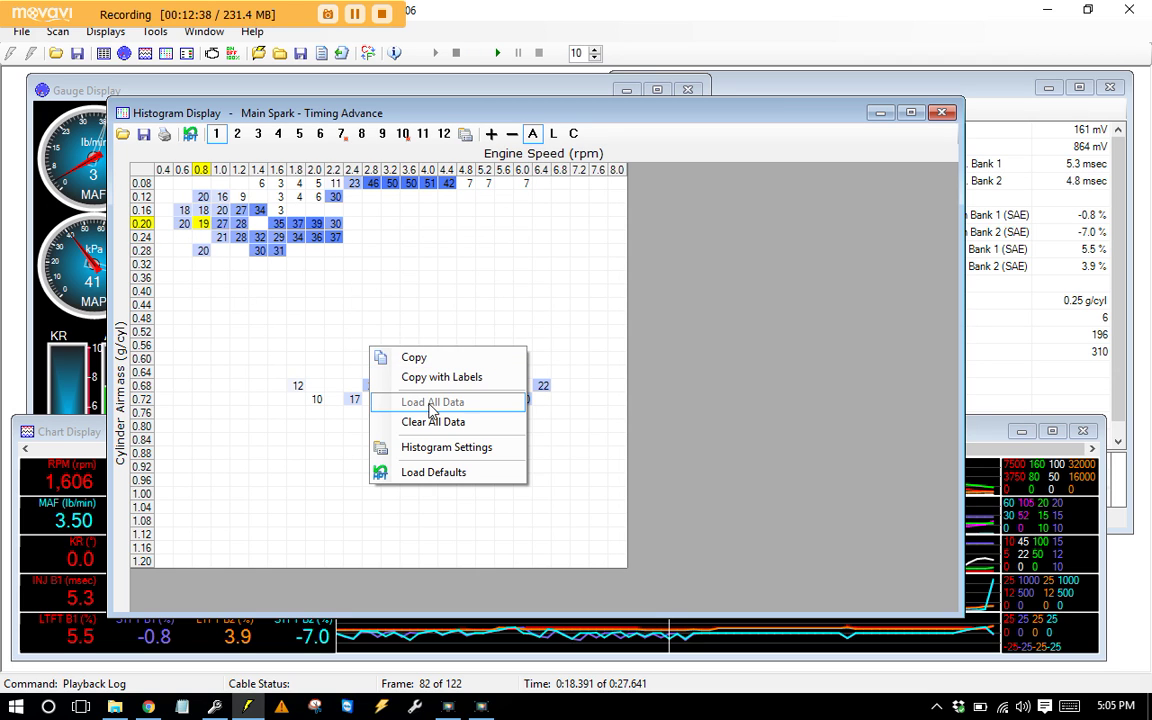
left_click(290, 414)
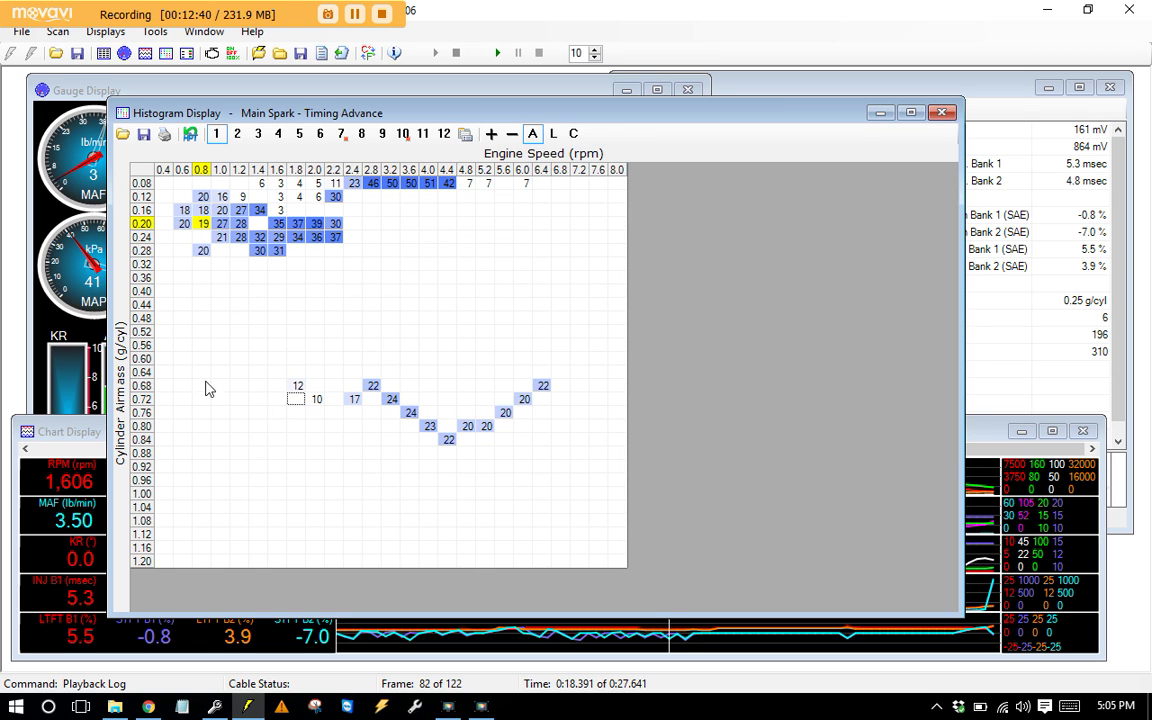
left_click(141, 169)
left_click(482, 371)
left_click_drag(166, 350, 166, 455)
left_click(240, 440)
left_click(150, 386)
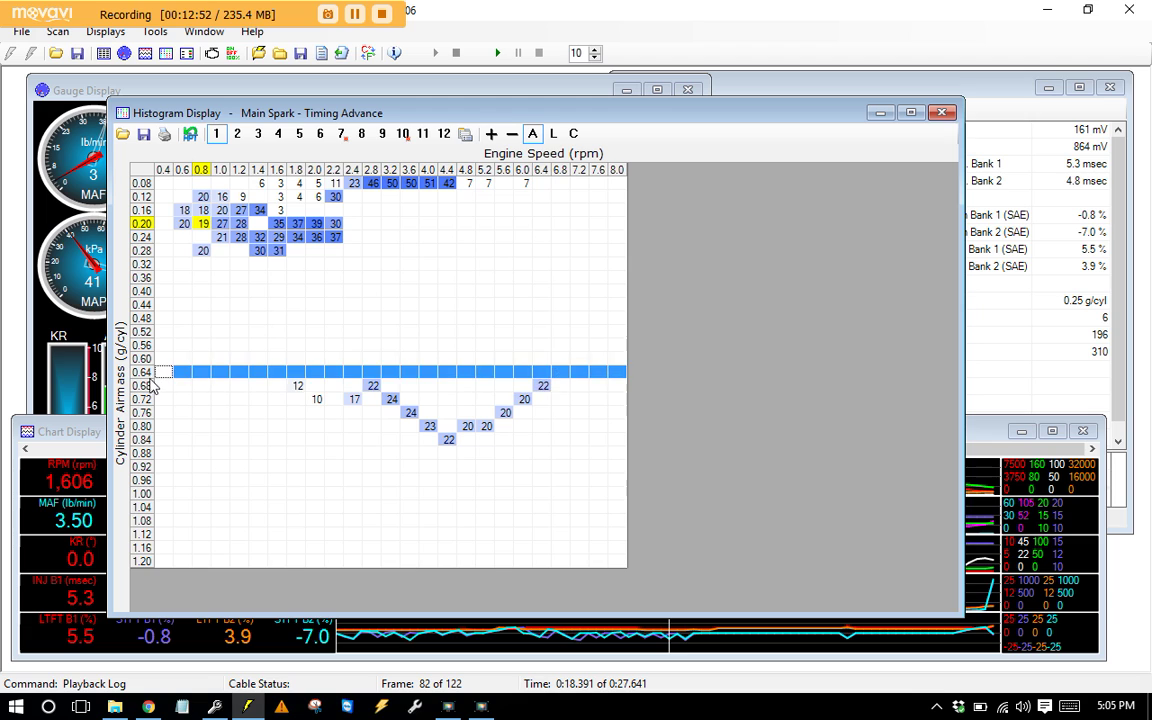
left_click(152, 455, "shift")
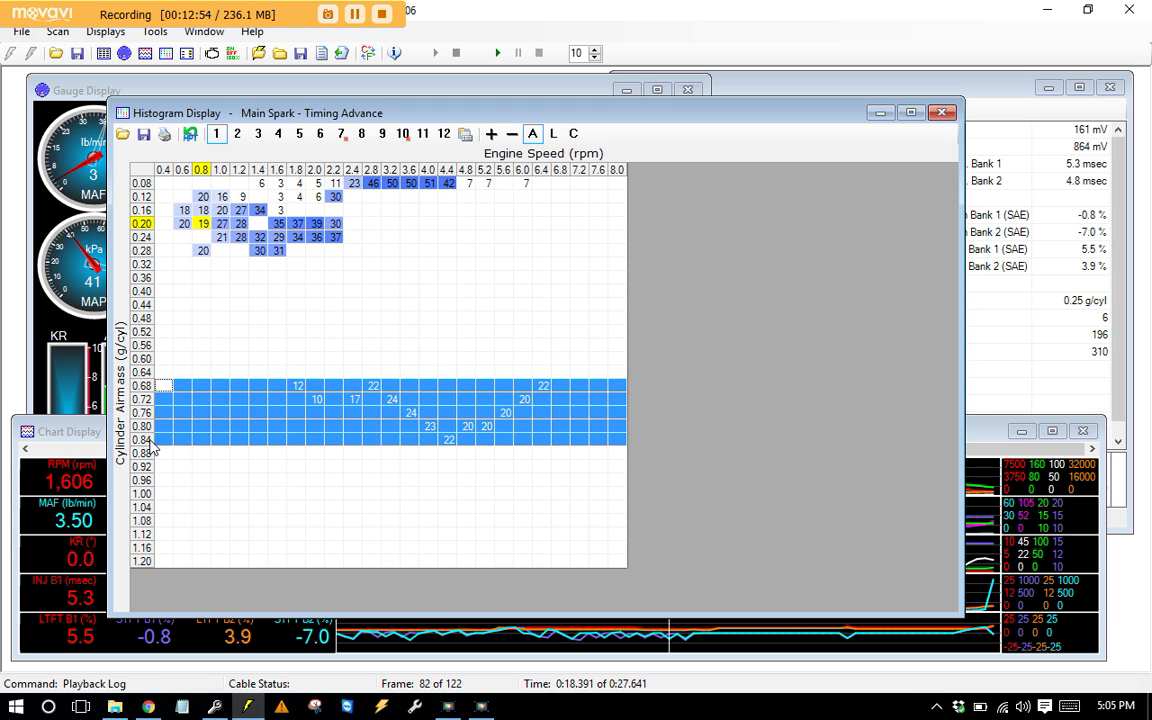
left_click_drag(152, 455, 147, 444)
Step: Switch to the tune editor and highlight the 0.64 to 0.84 g/cyl rows of the high octane main spark table
key("alt+Tab")
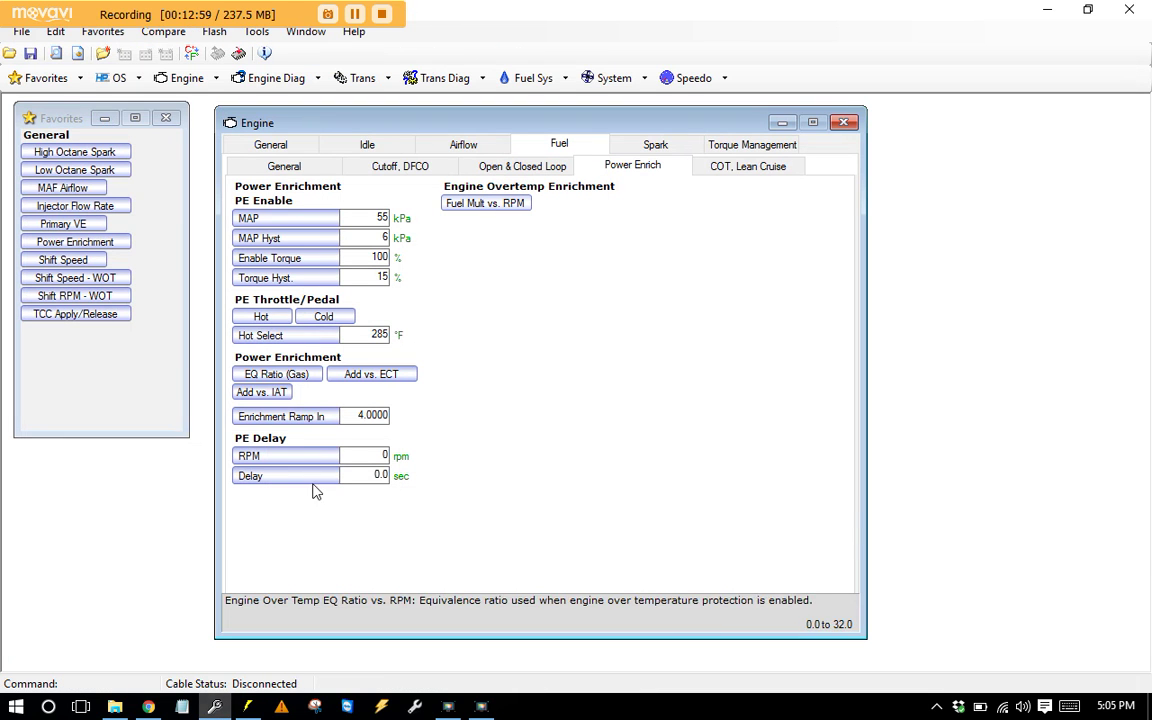
left_click(97, 154)
left_click_drag(305, 447, 360, 511)
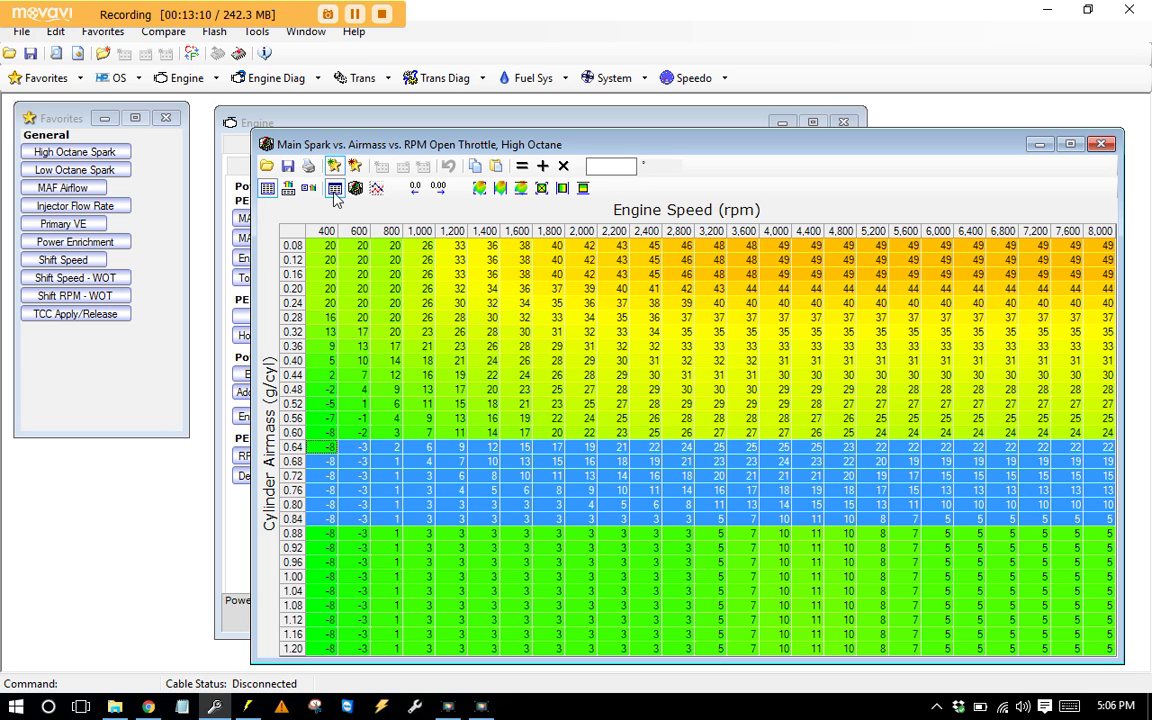
left_click(172, 172)
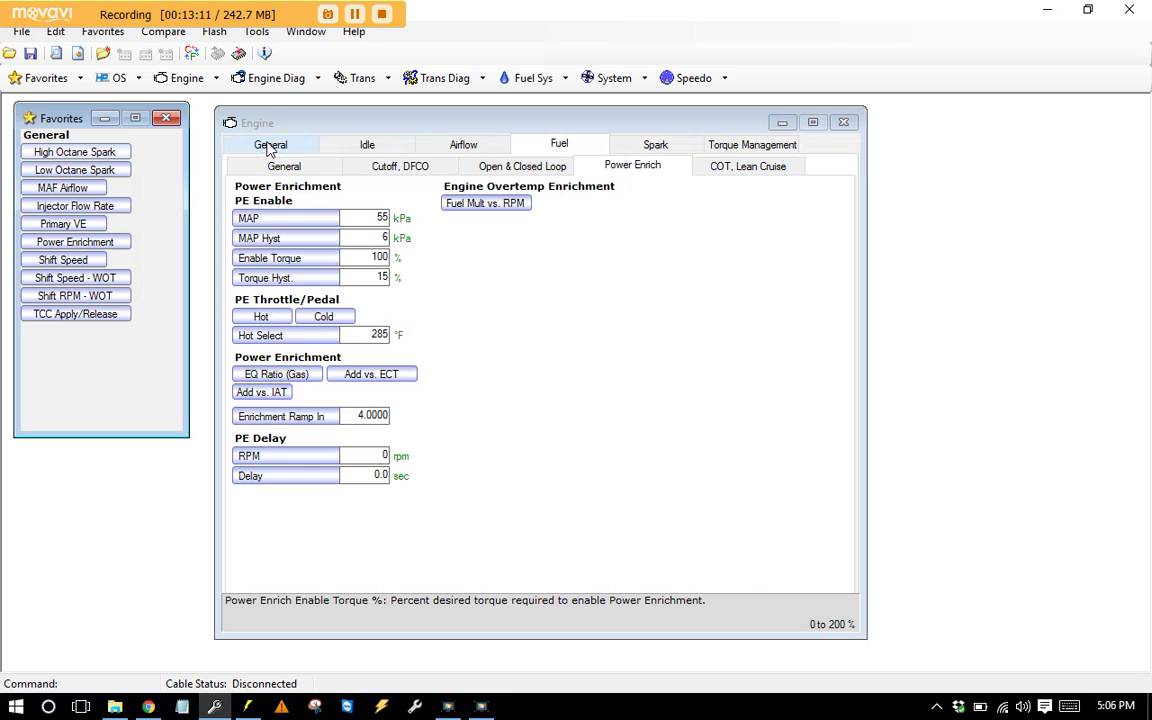
Step: Open the high octane main spark table, review the 0.64 to 0.88 g/cyl rows, and copy the whole table
left_click(92, 158)
left_click(292, 232)
left_click(426, 360)
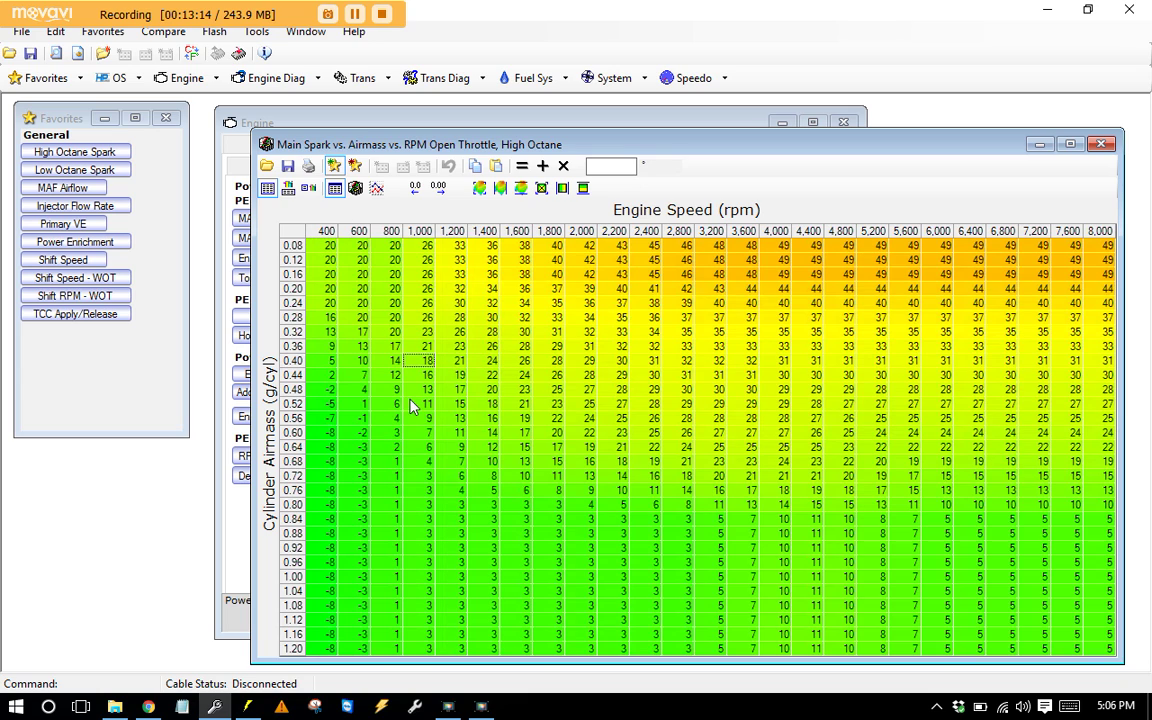
left_click_drag(292, 447, 292, 533)
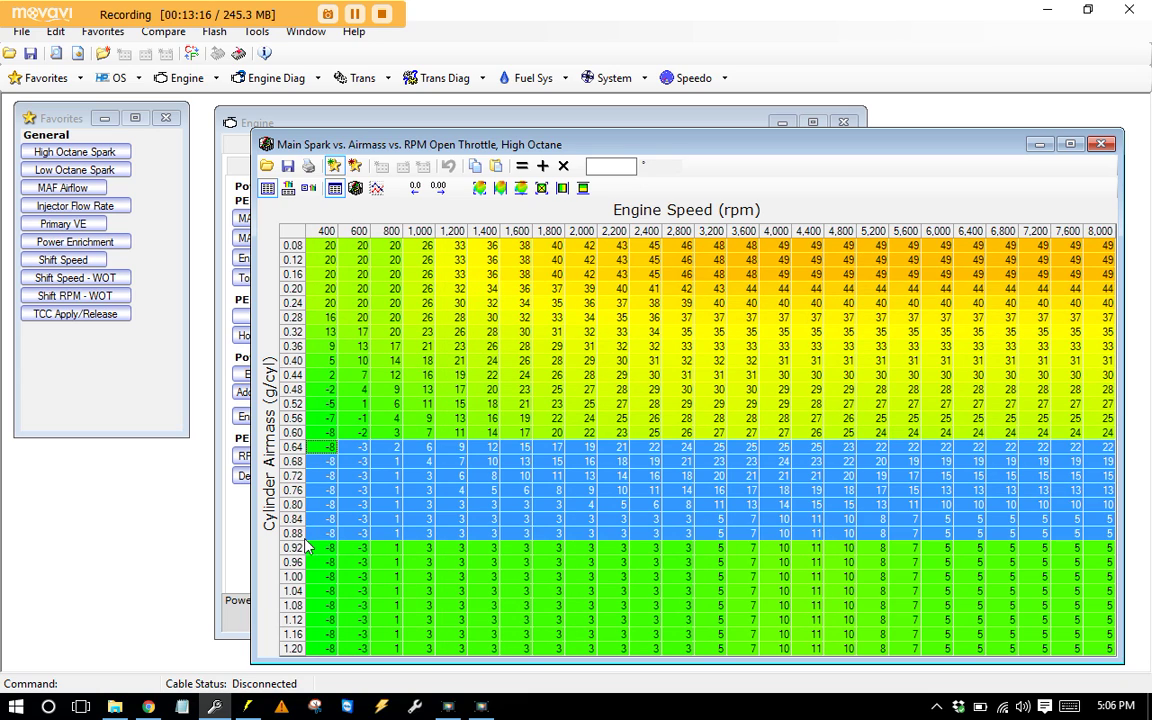
left_click(298, 235)
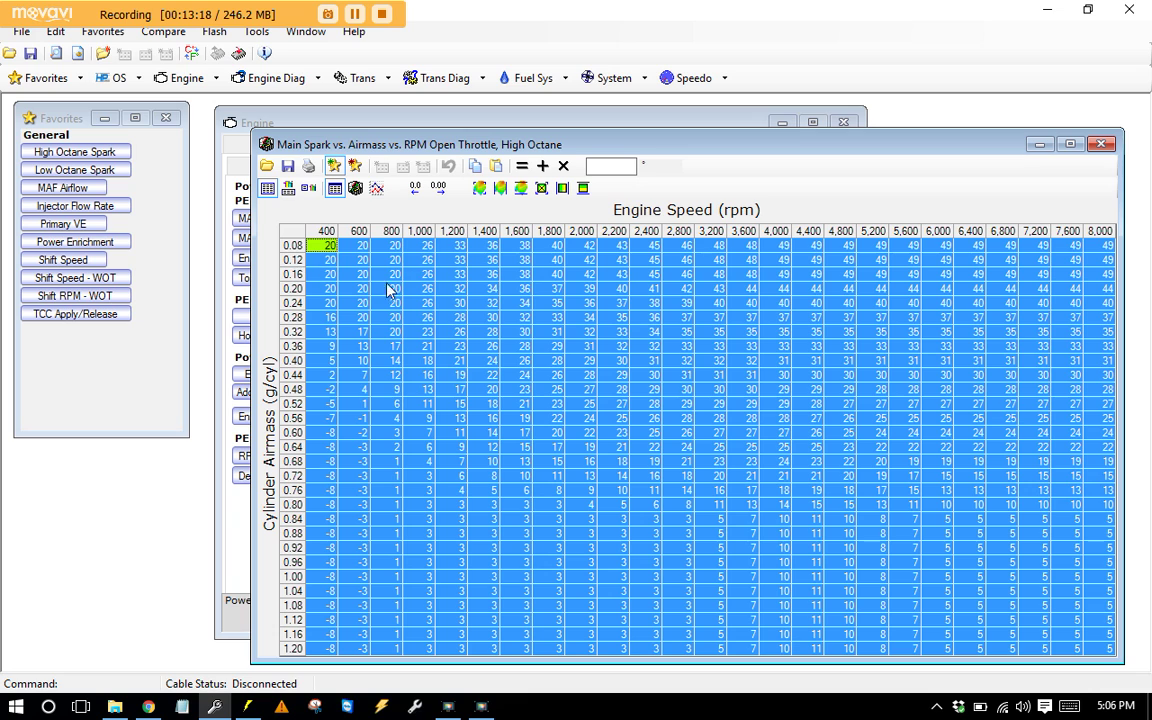
right_click(292, 232)
left_click(305, 239)
Step: Paste the copied high octane values over the entire low octane main spark table and close it
left_click(115, 168)
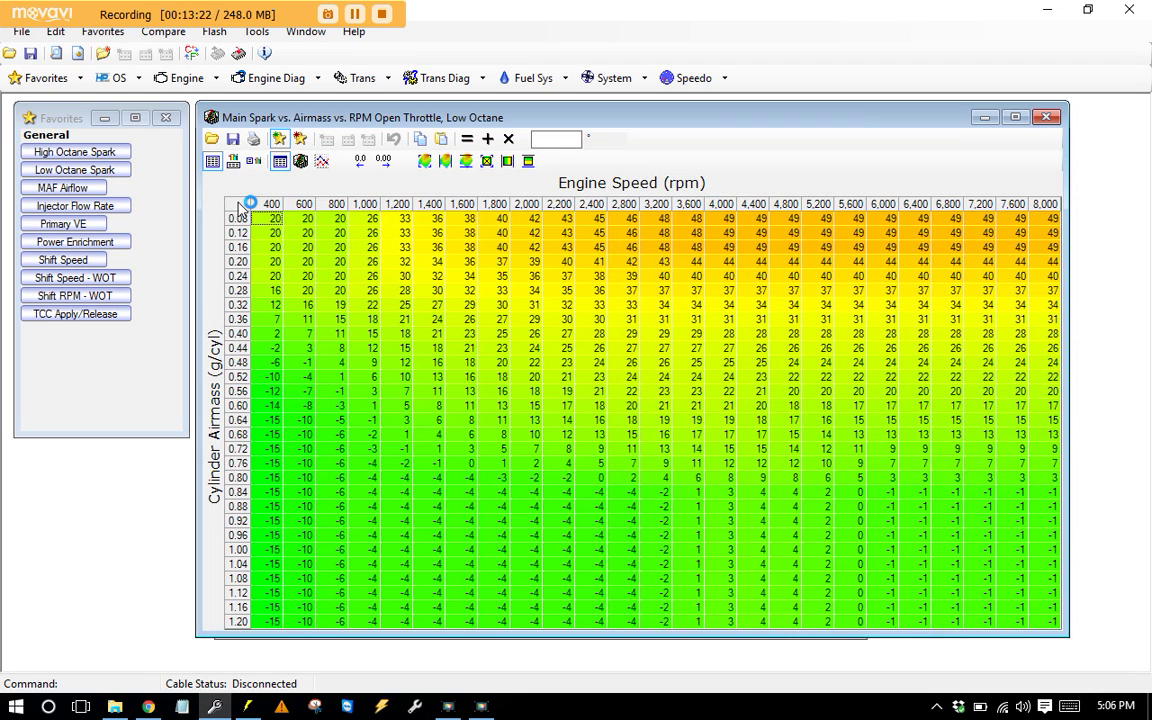
left_click(240, 205)
right_click(240, 205)
left_click(290, 249)
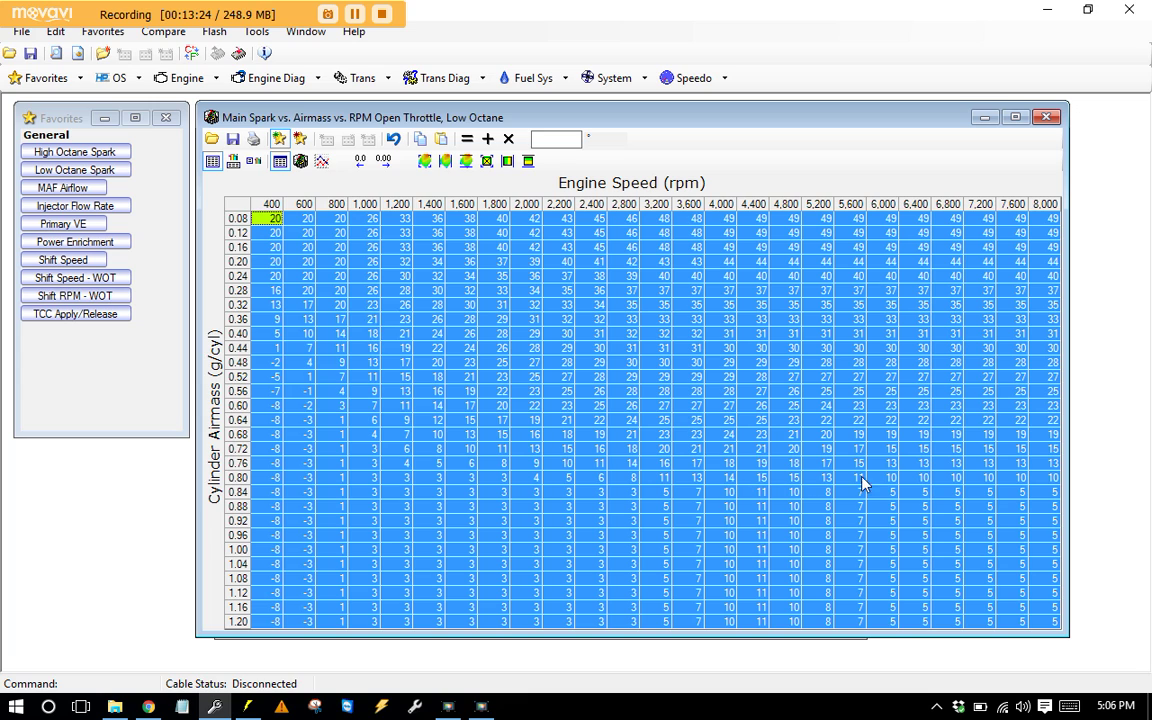
left_click(1045, 118)
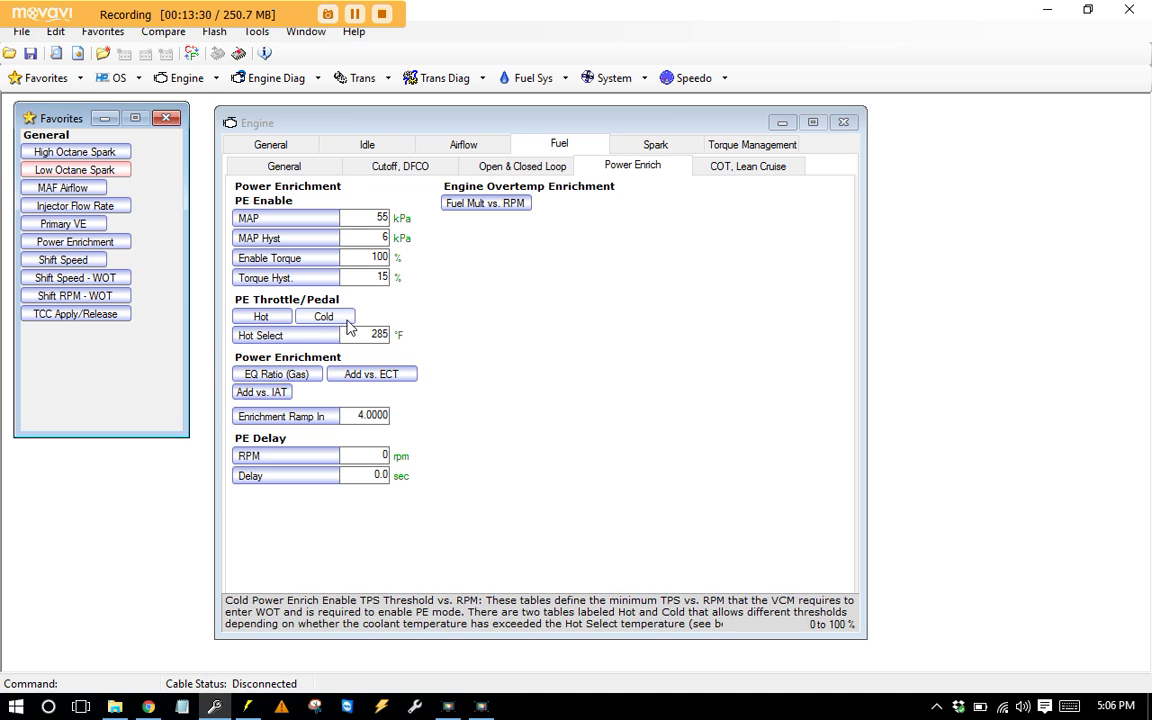
left_click(52, 56)
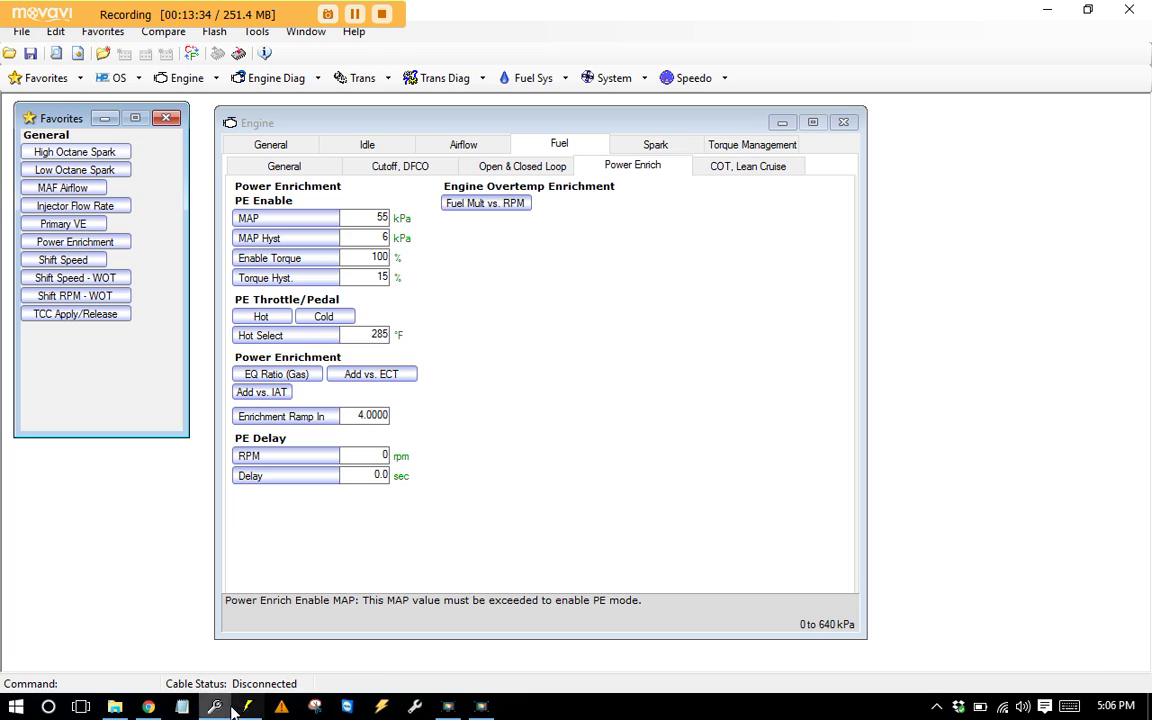
Step: Switch to the scanner, check the full-throttle section of the current pull, and open another pull's log file
key("alt+Tab")
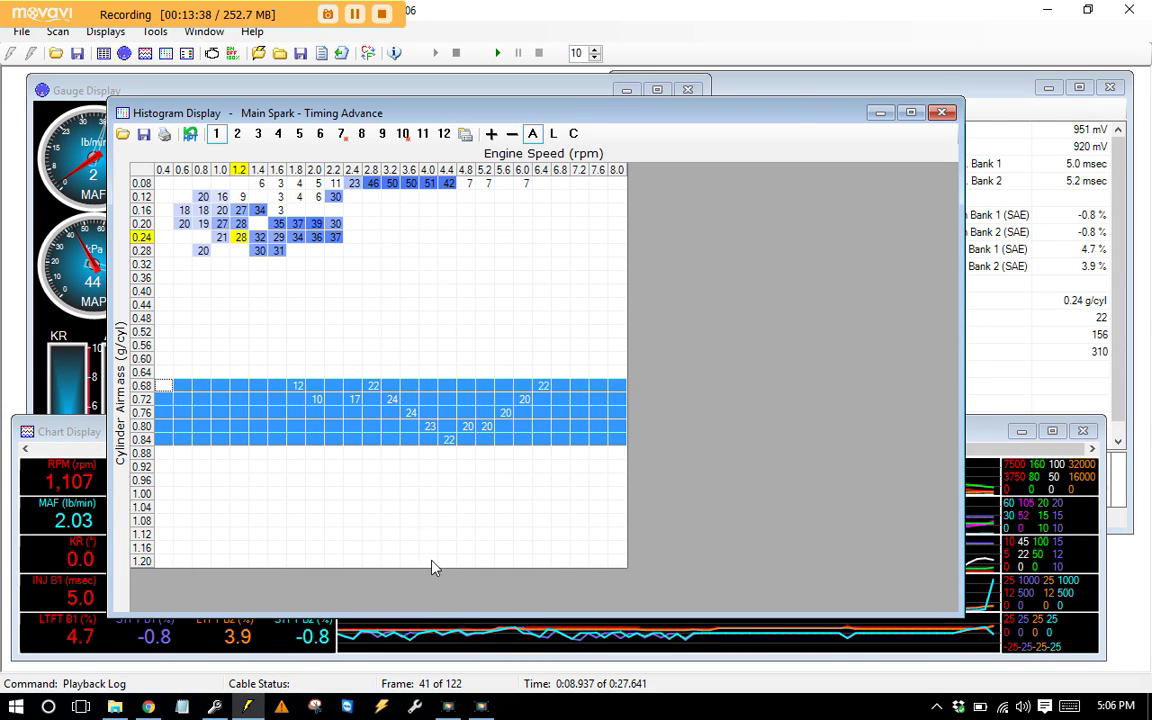
left_click_drag(520, 628, 742, 588)
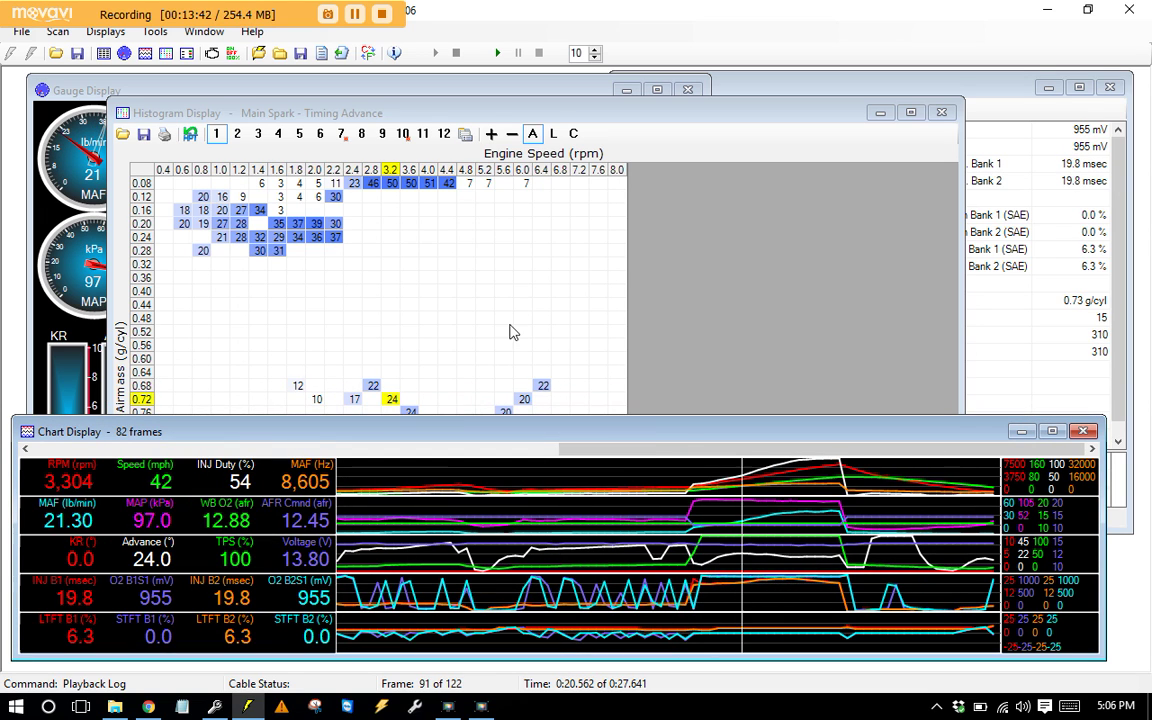
left_click(58, 32)
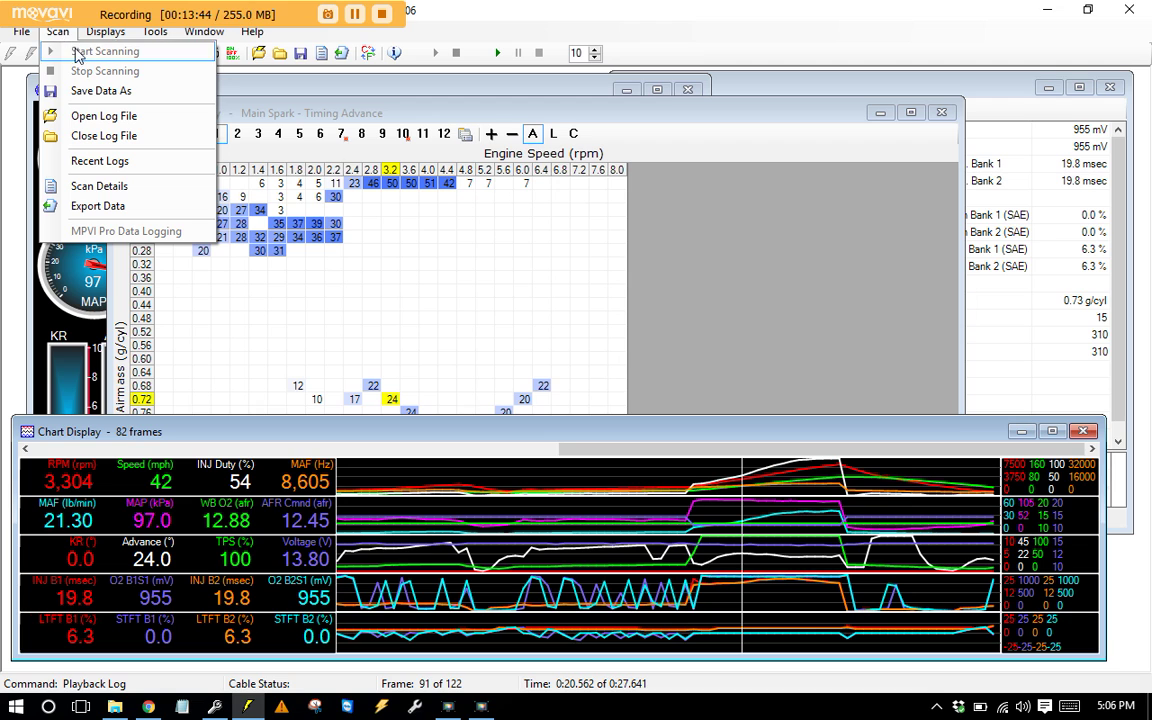
left_click(23, 32)
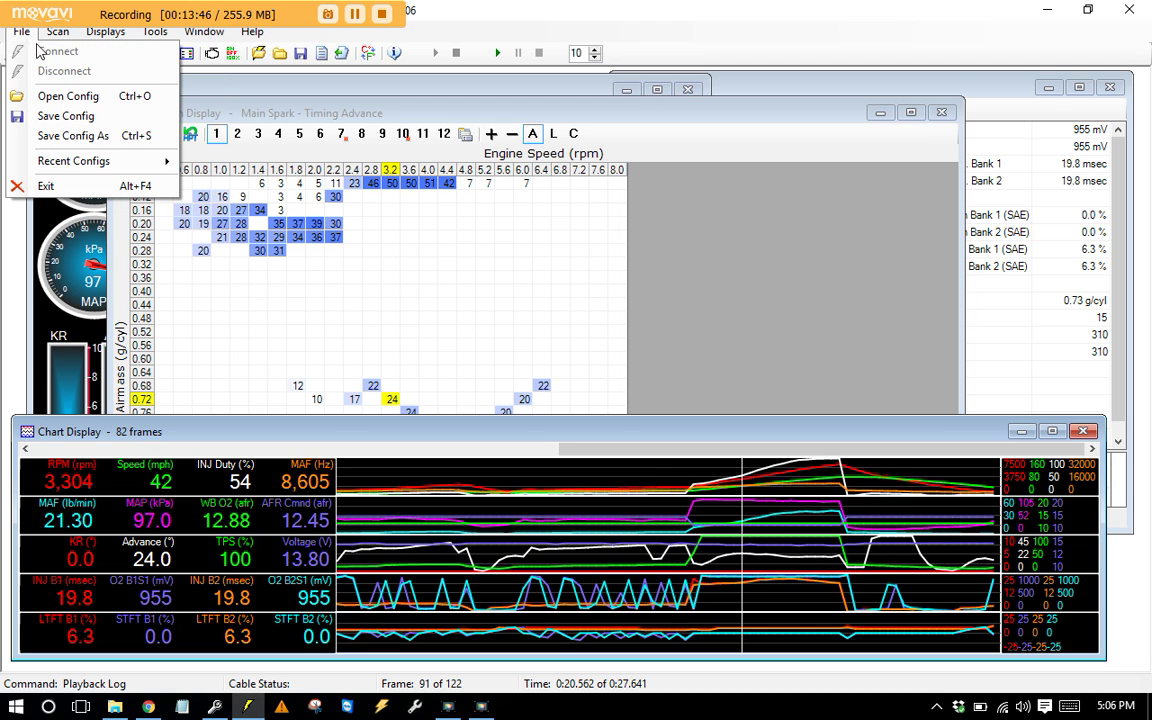
left_click(143, 178)
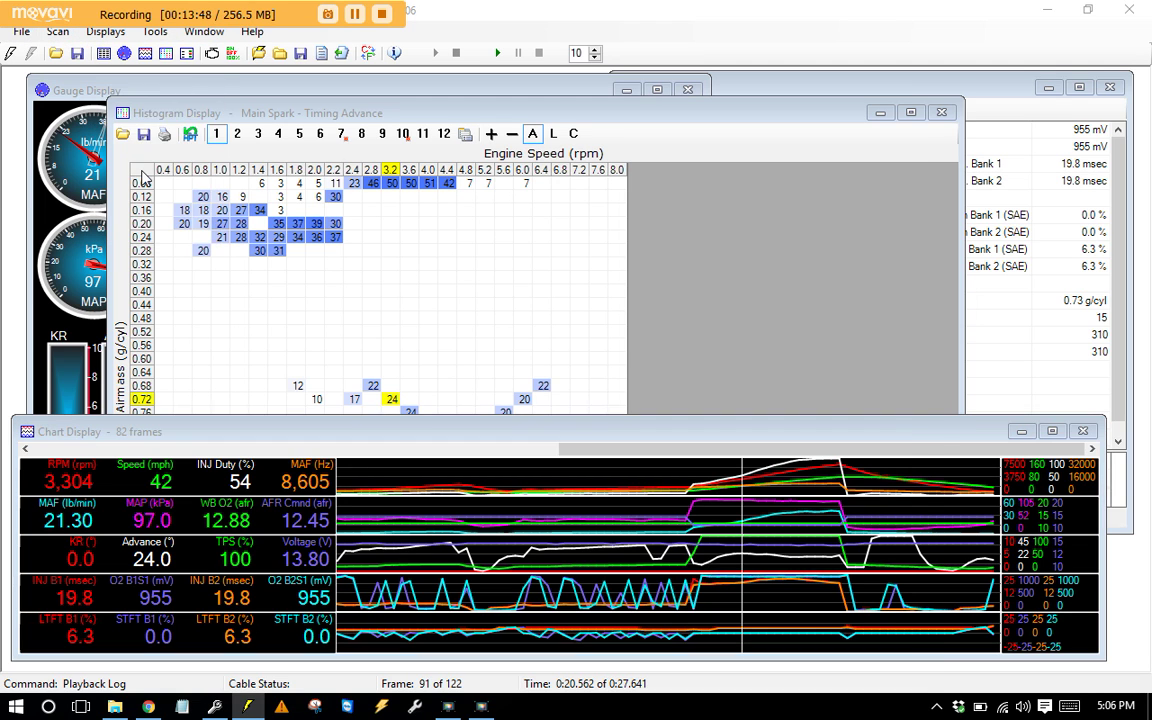
double_click(355, 228)
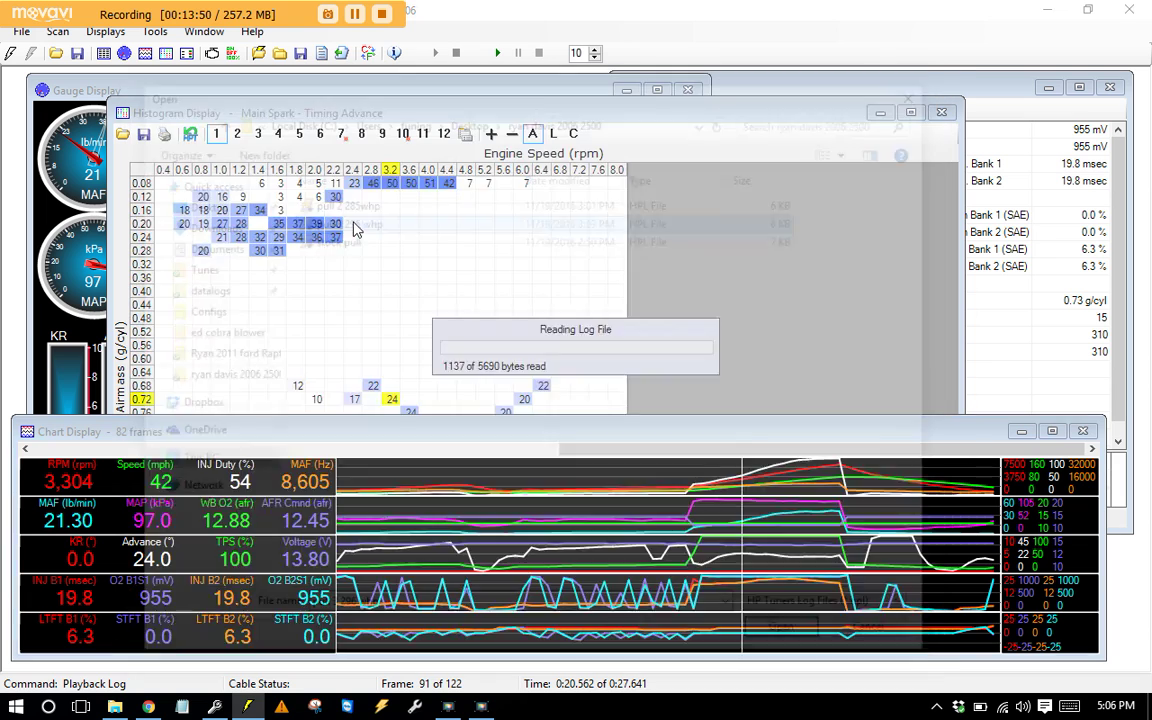
Step: Step through the full-throttle section of the new log on the chart to examine timing, airflow and knock retard
left_click(819, 449)
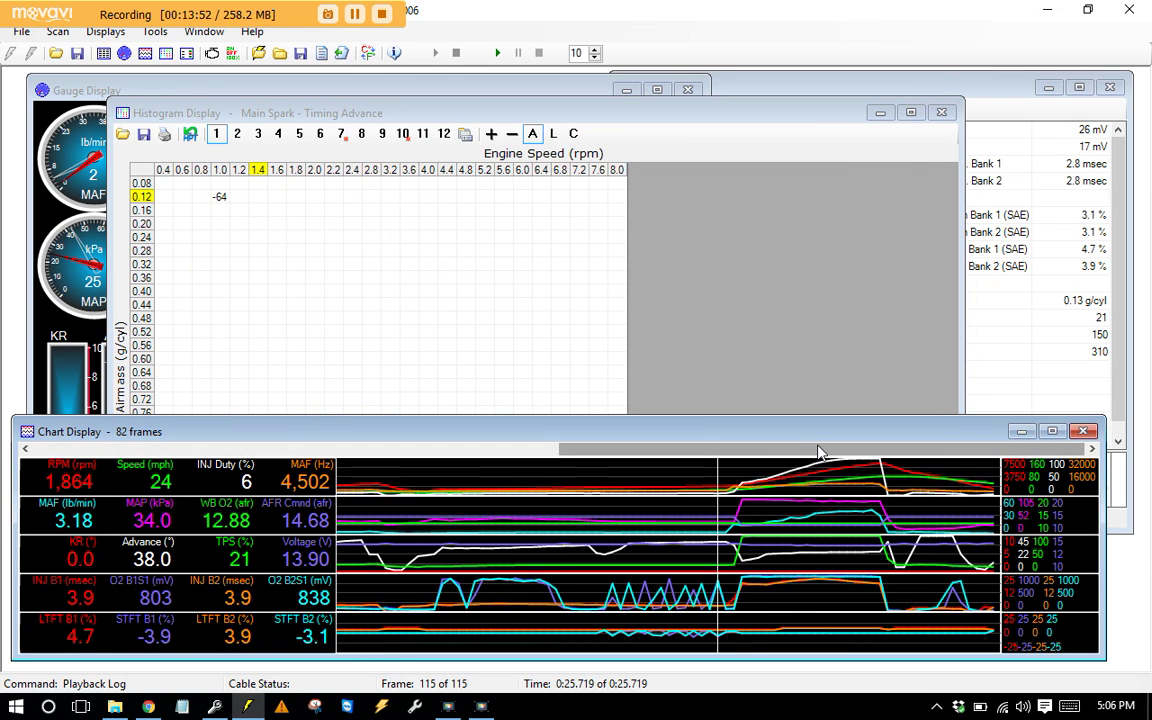
left_click(797, 527)
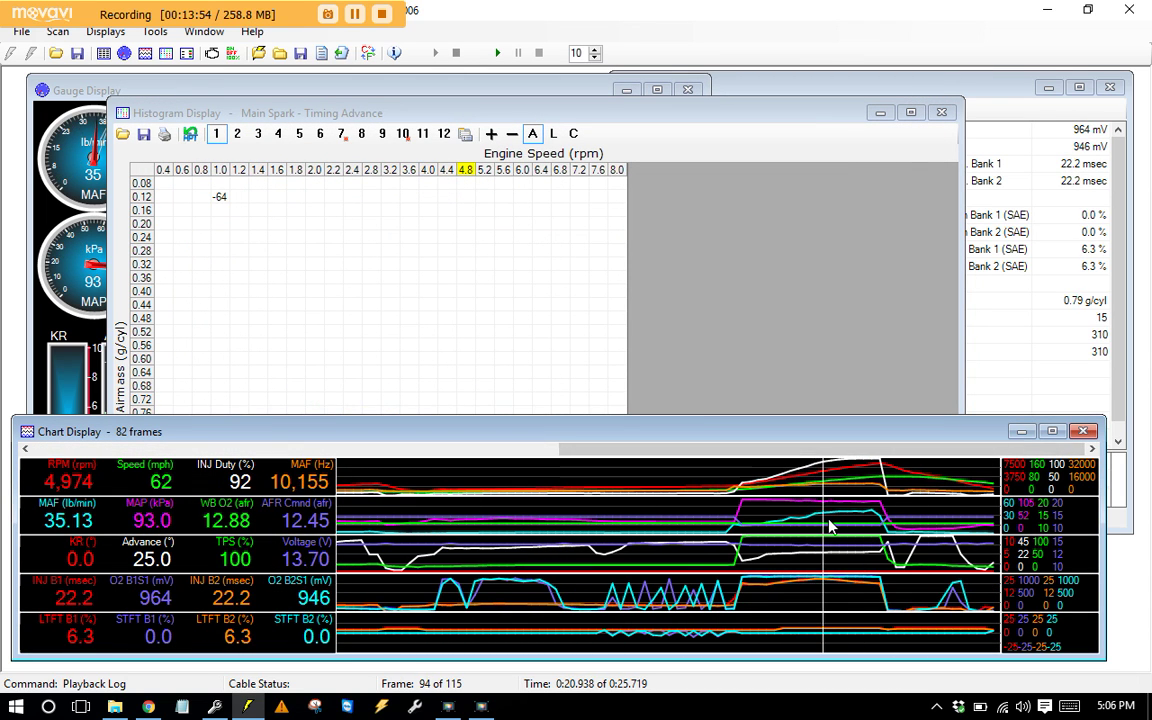
mouse_move(857, 523)
left_mouse_down()
mouse_move(738, 523)
mouse_move(873, 521)
left_mouse_up()
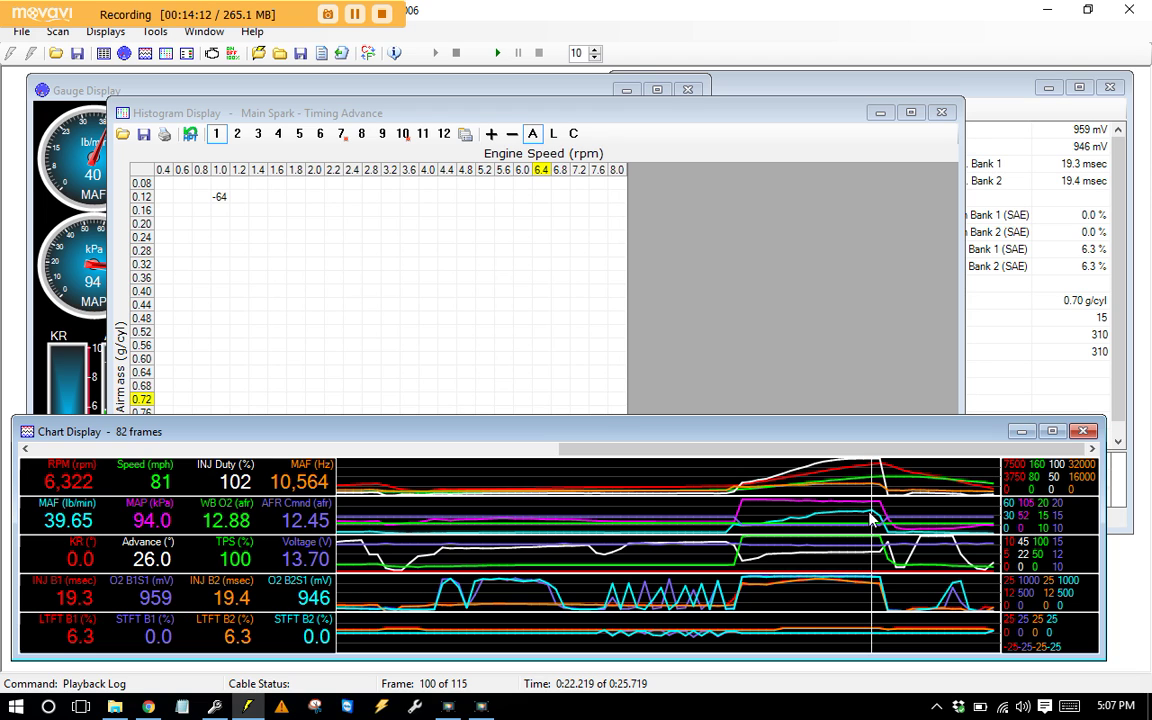
left_click_drag(869, 517, 998, 515)
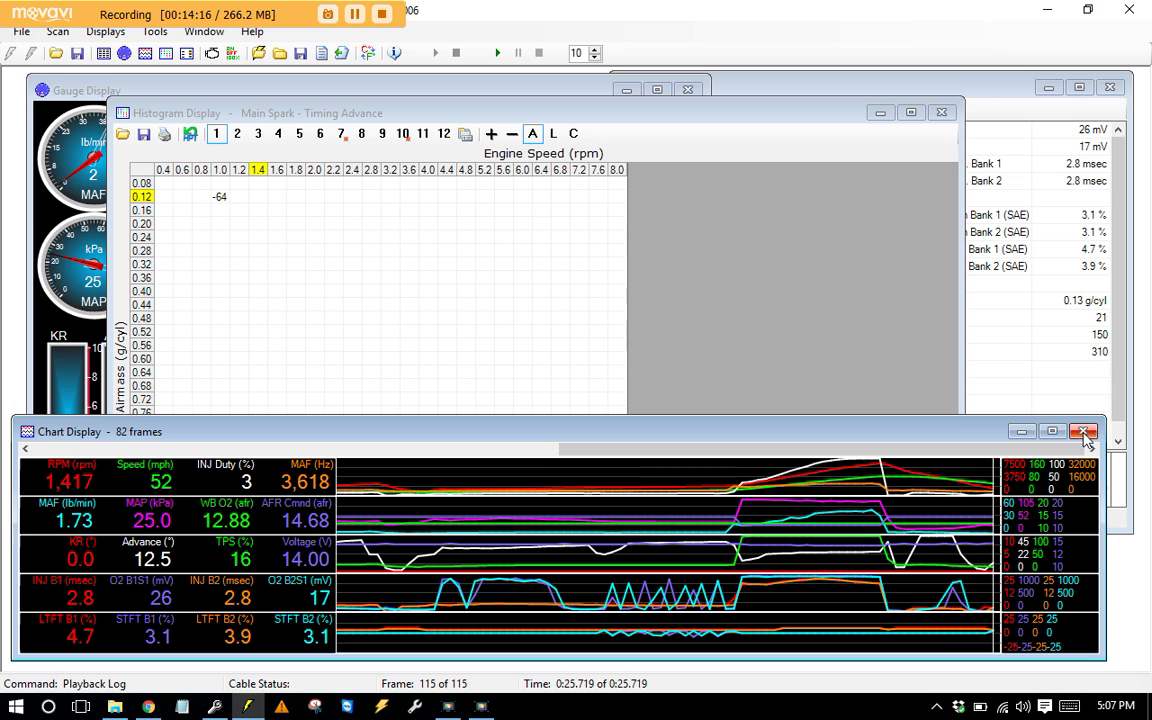
left_click_drag(1106, 455, 1128, 455)
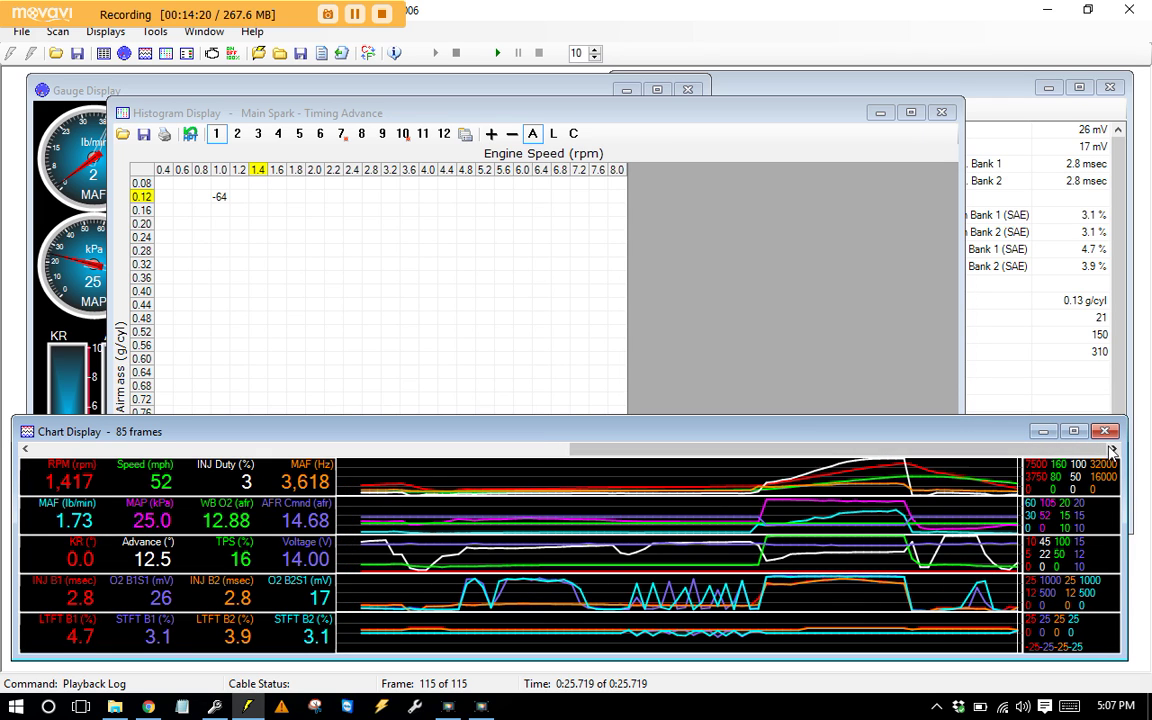
Step: Close the chart, load all log data into the timing advance histogram and highlight its 0.52 to 0.80 g/cyl rows
left_click(1105, 431)
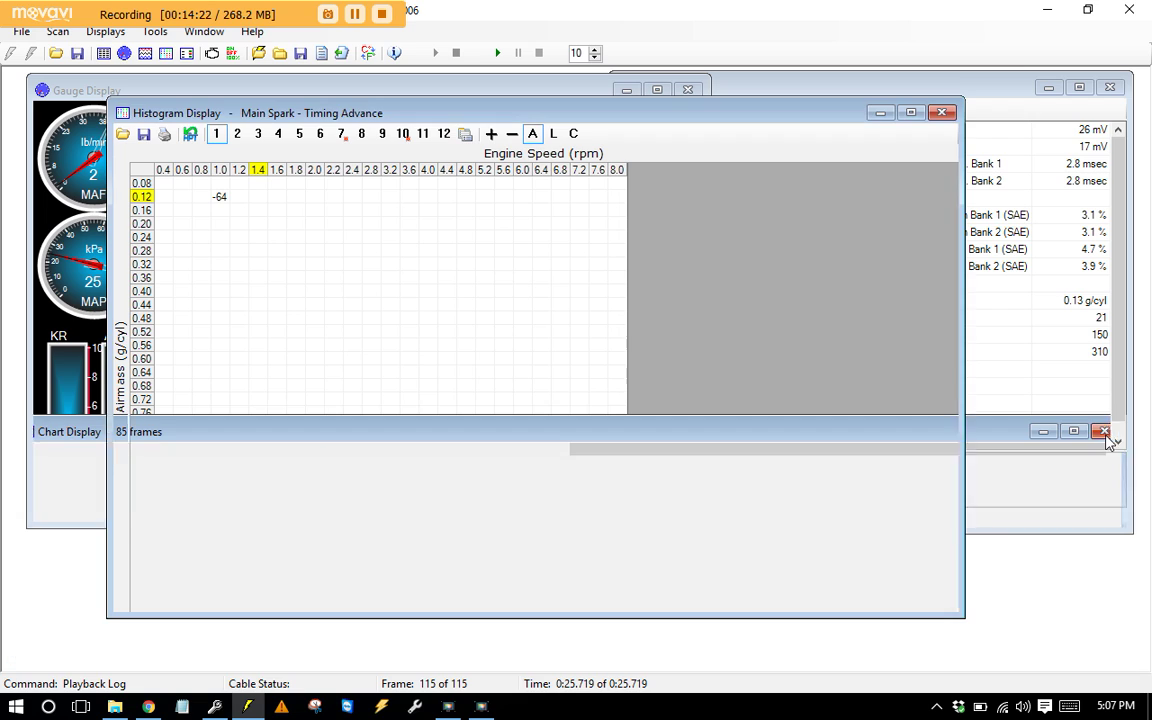
right_click(408, 283)
left_click(437, 333)
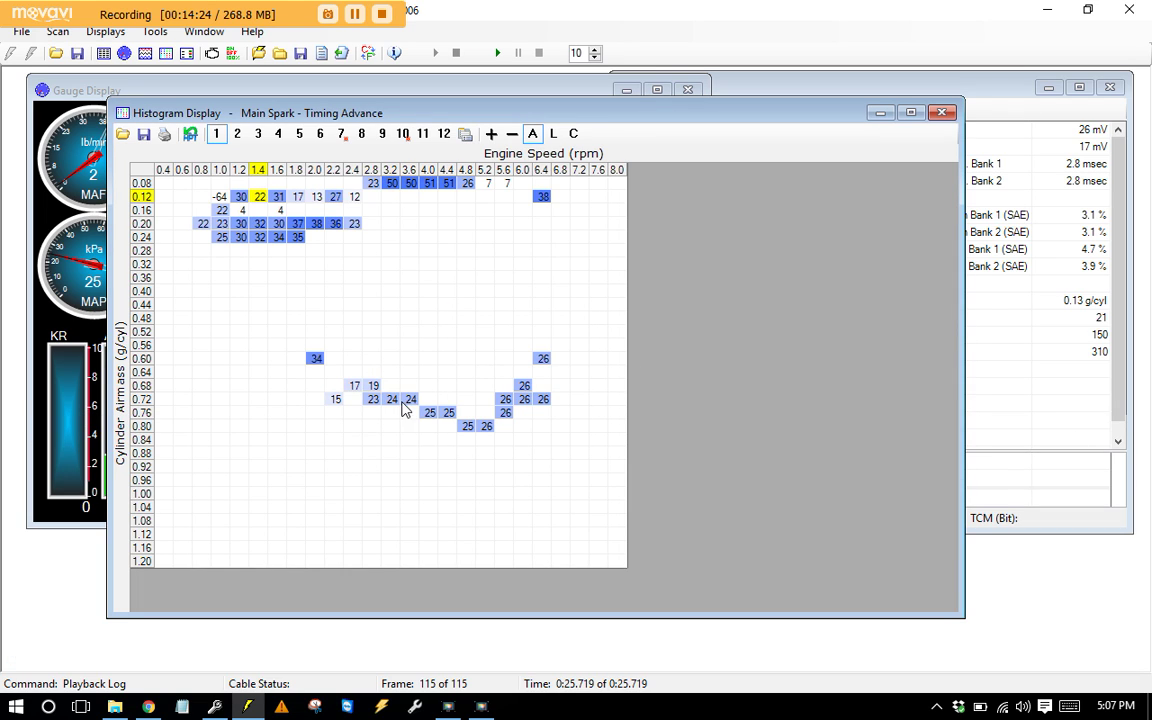
left_click_drag(146, 340, 527, 427)
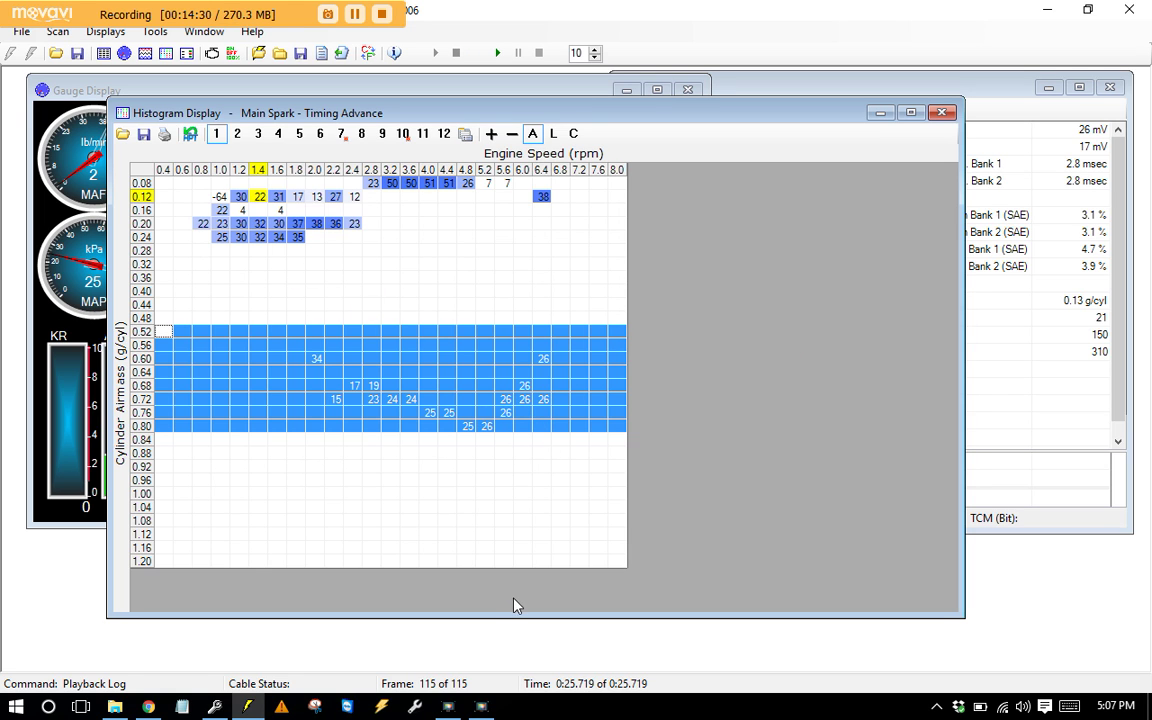
Step: Switch to the tune editor, open the base IAT spark correction table and set every cell to 0
left_click(215, 706)
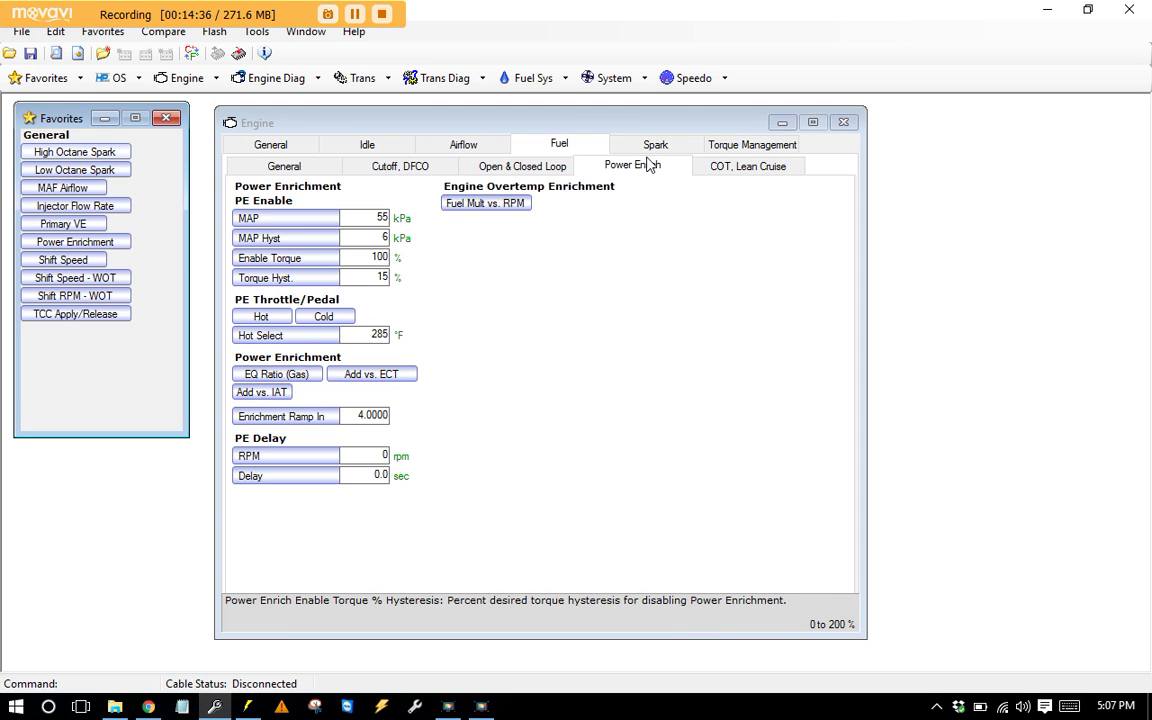
left_click(656, 146)
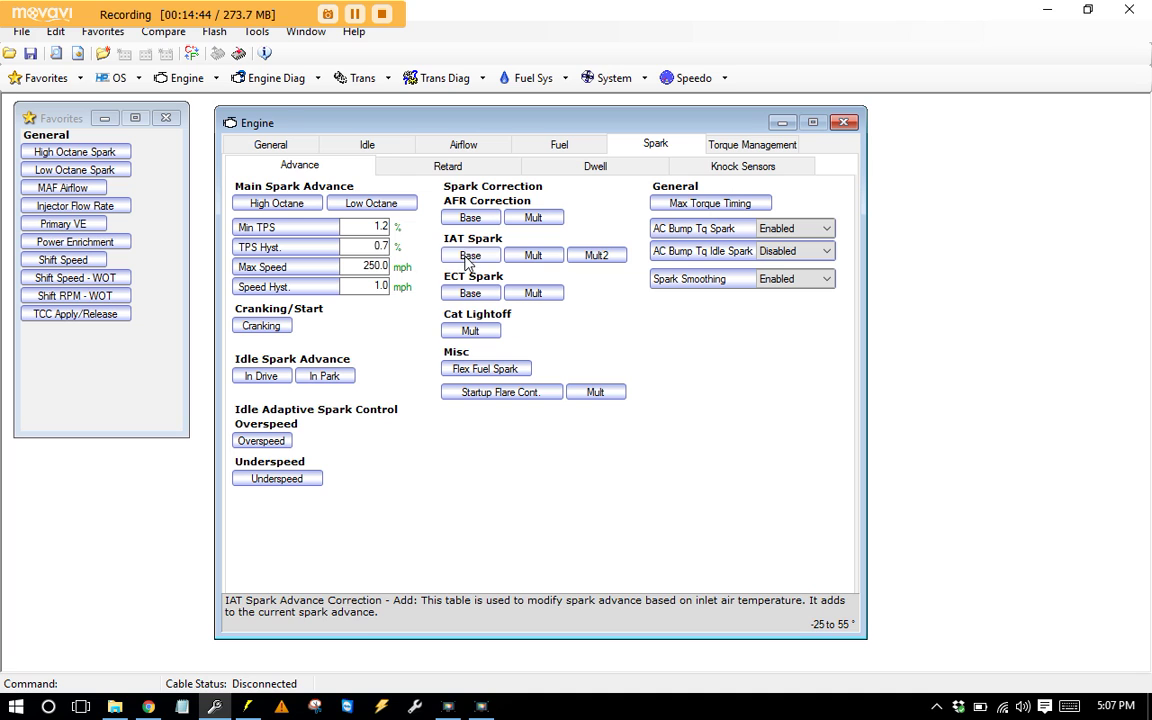
left_click(470, 255)
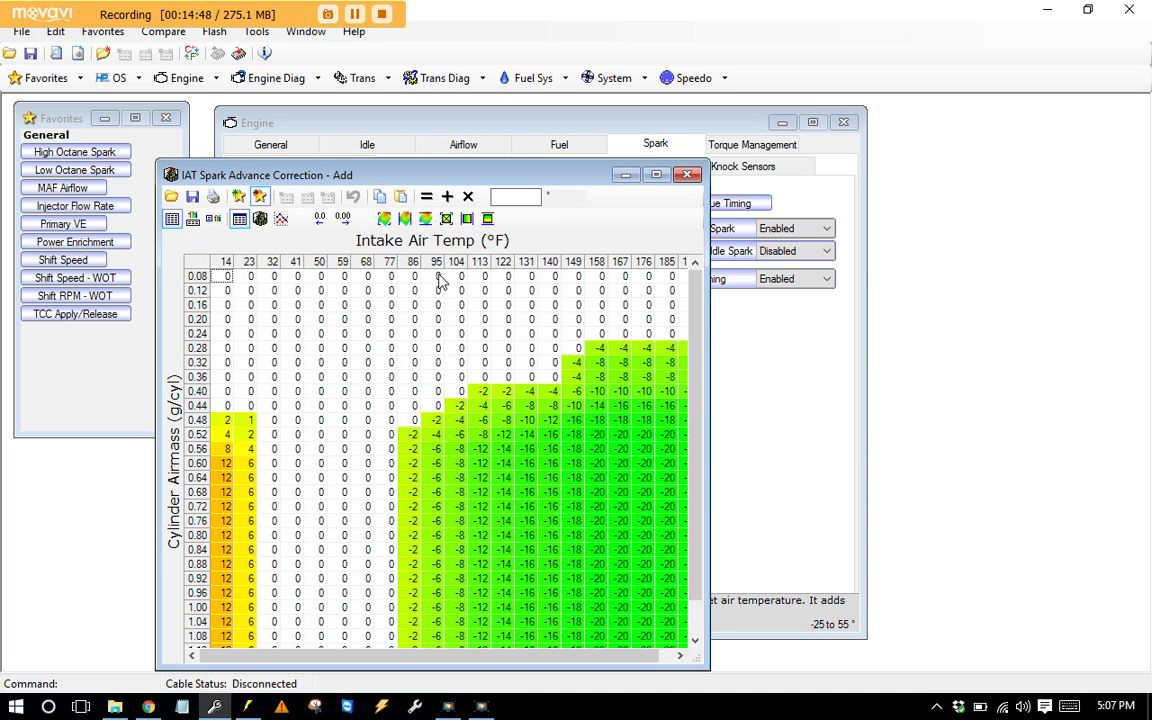
left_click(205, 265)
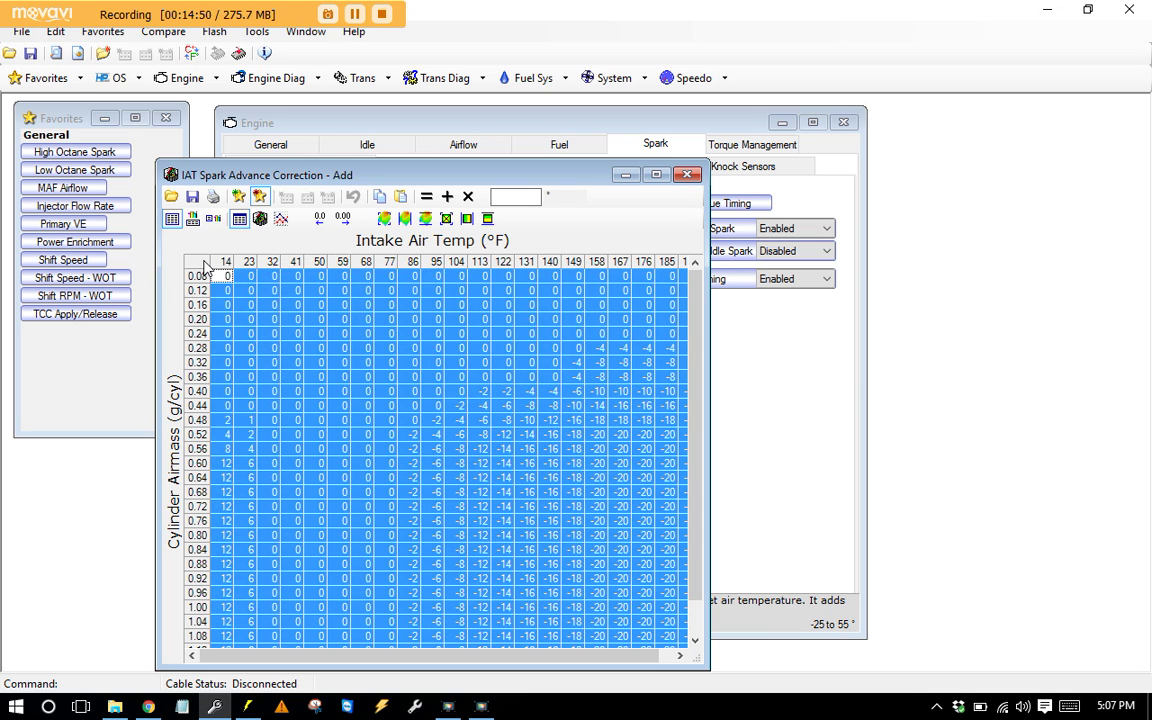
type("0")
left_click(426, 196)
left_click(426, 196)
left_click_drag(709, 523, 832, 523)
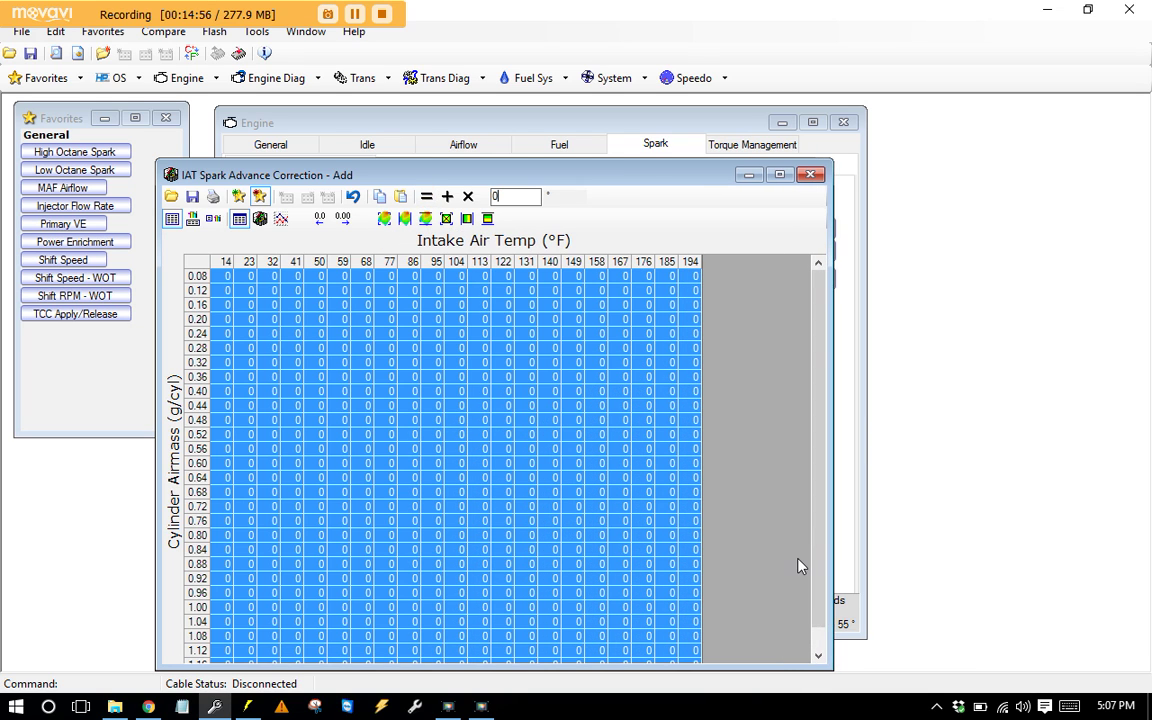
scroll(820, 530, "down", 1)
scroll(815, 385, "up", 1)
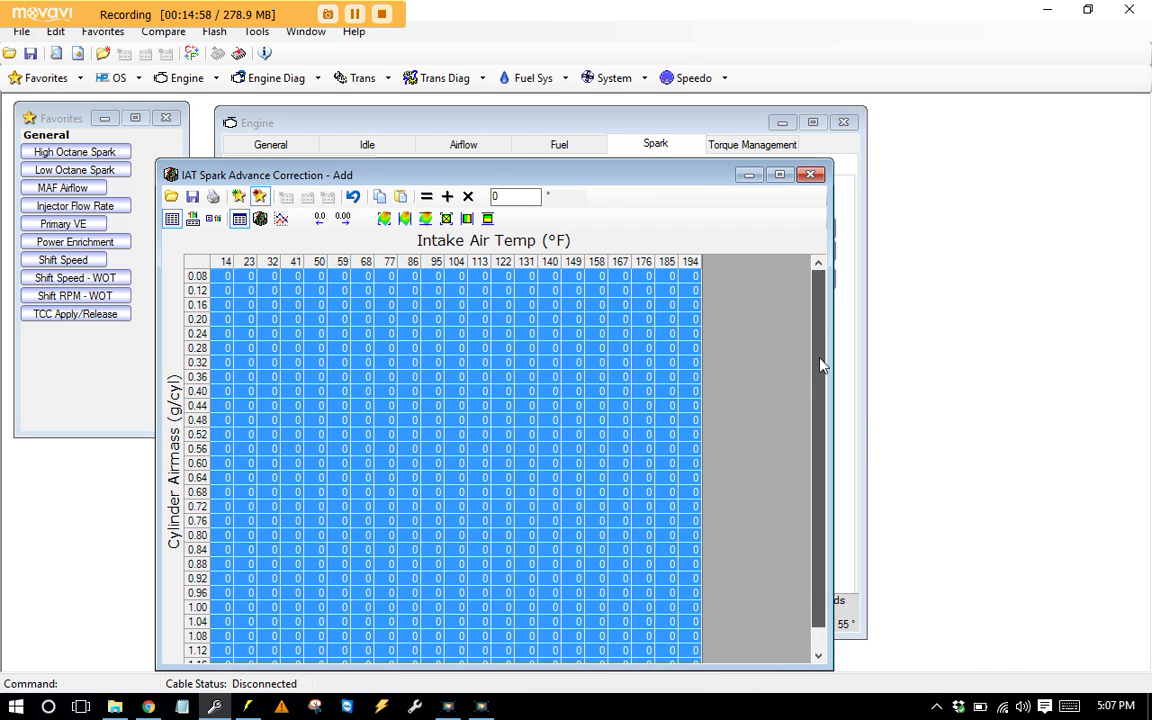
Step: Set the 122 to 194 °F columns of the IAT spark correction table to -1
left_click(505, 262)
left_click(521, 266)
left_click(521, 199)
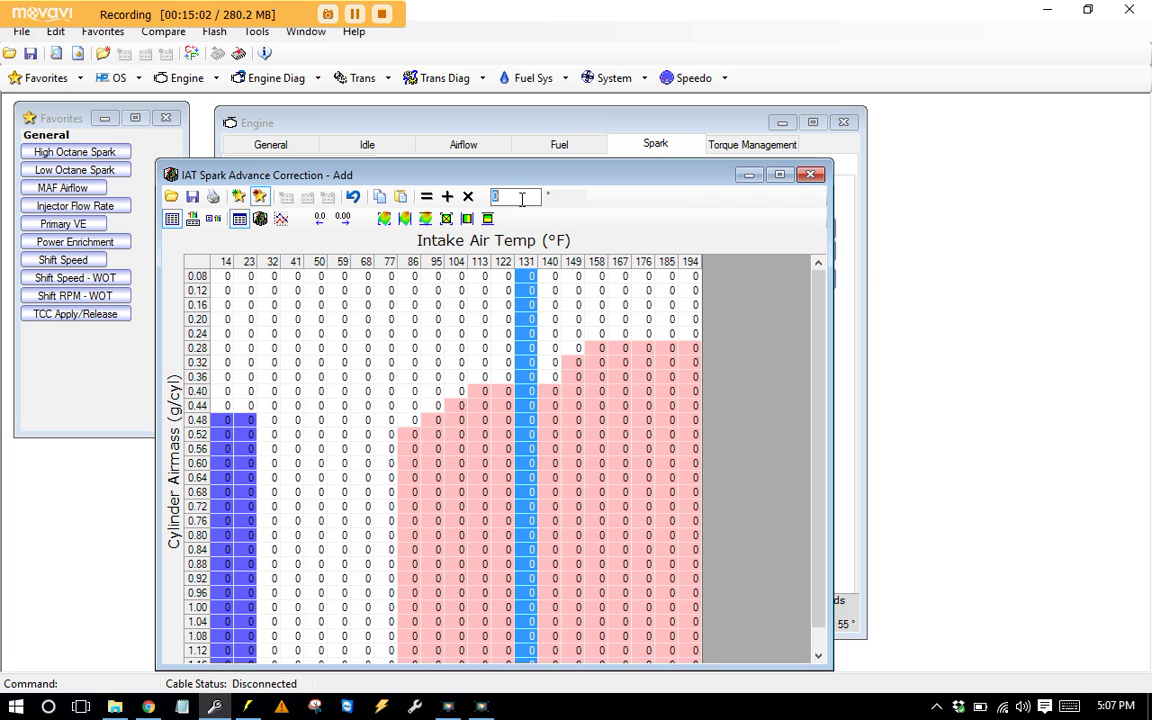
type("-1")
left_click_drag(531, 262, 690, 262)
left_click(578, 290)
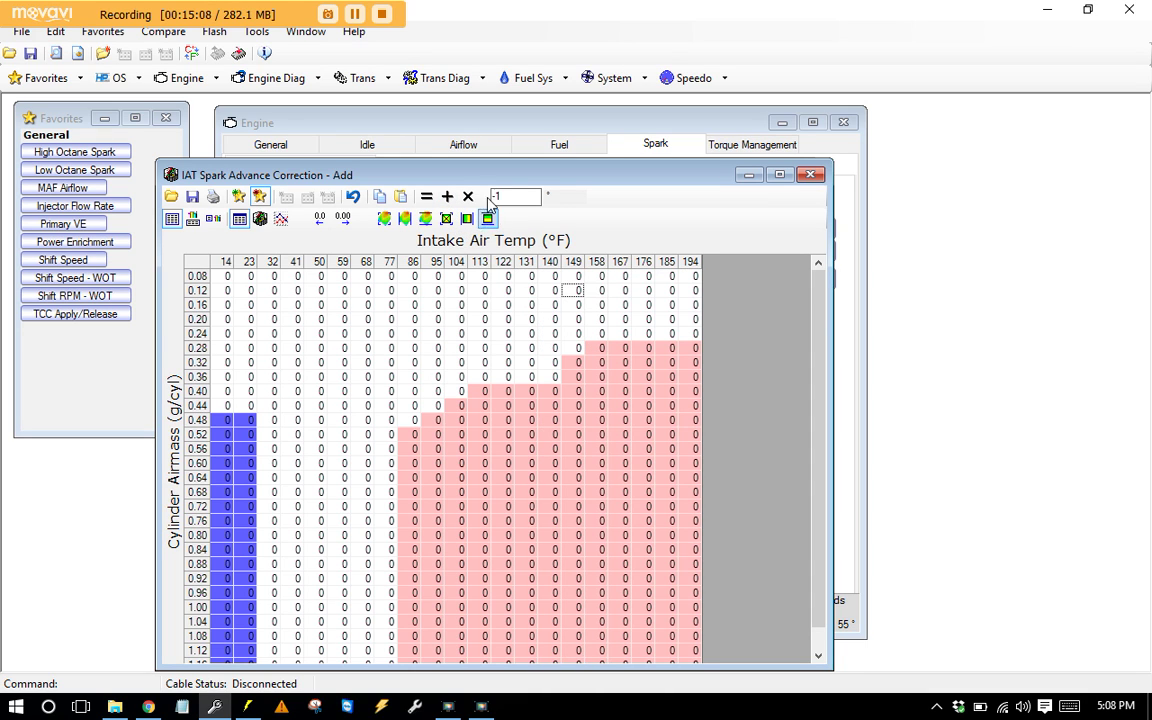
left_click_drag(514, 263, 690, 262)
left_click(426, 196)
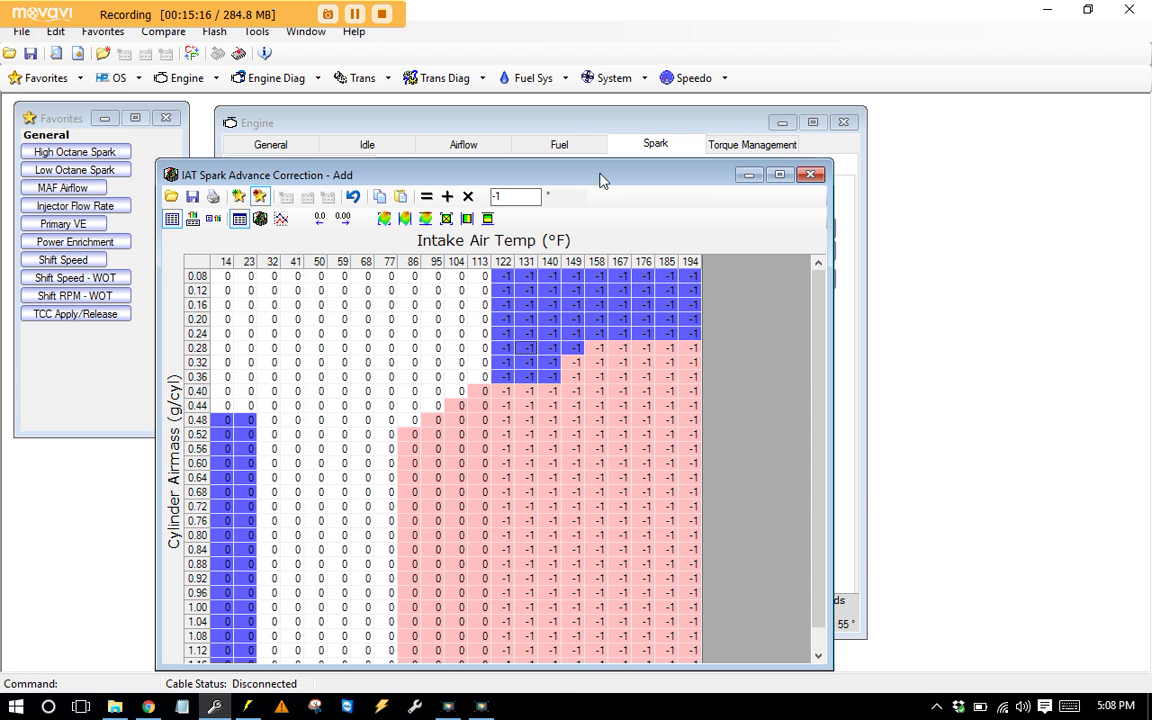
Step: Add -1 successively to the columns from 131, 140, 149 and 158 °F up to 194 °F, stepping the correction to -5
left_click_drag(540, 166, 540, 116)
left_click_drag(527, 211, 690, 212)
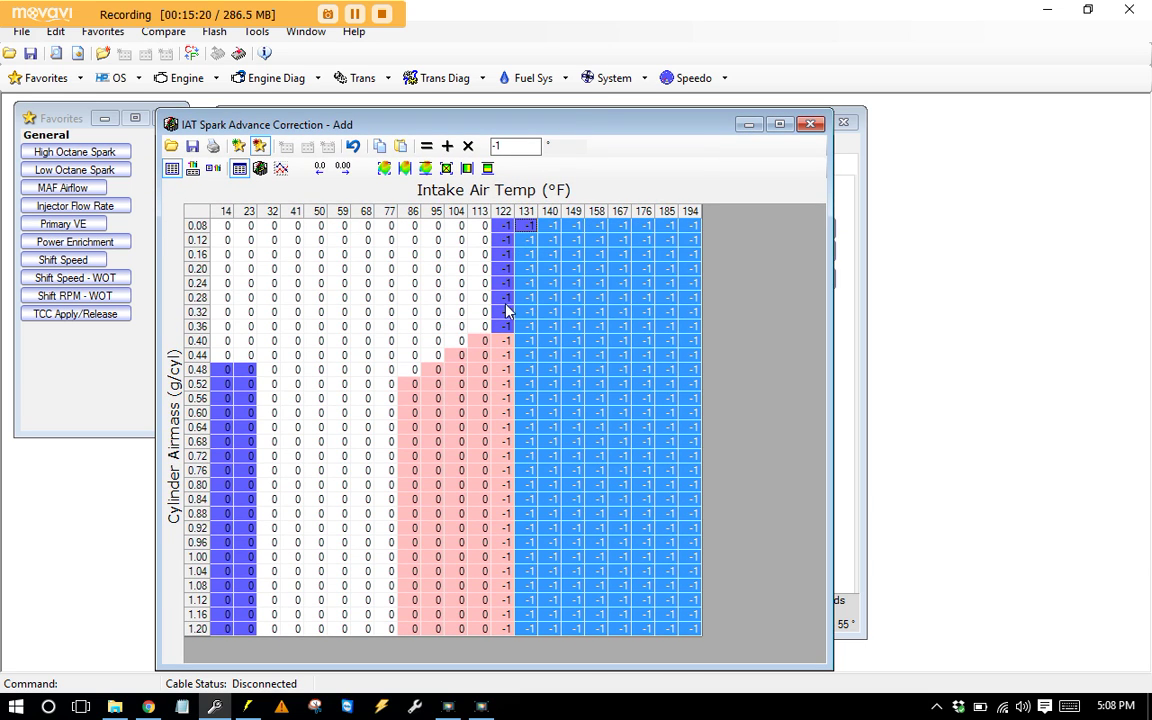
left_click(449, 146)
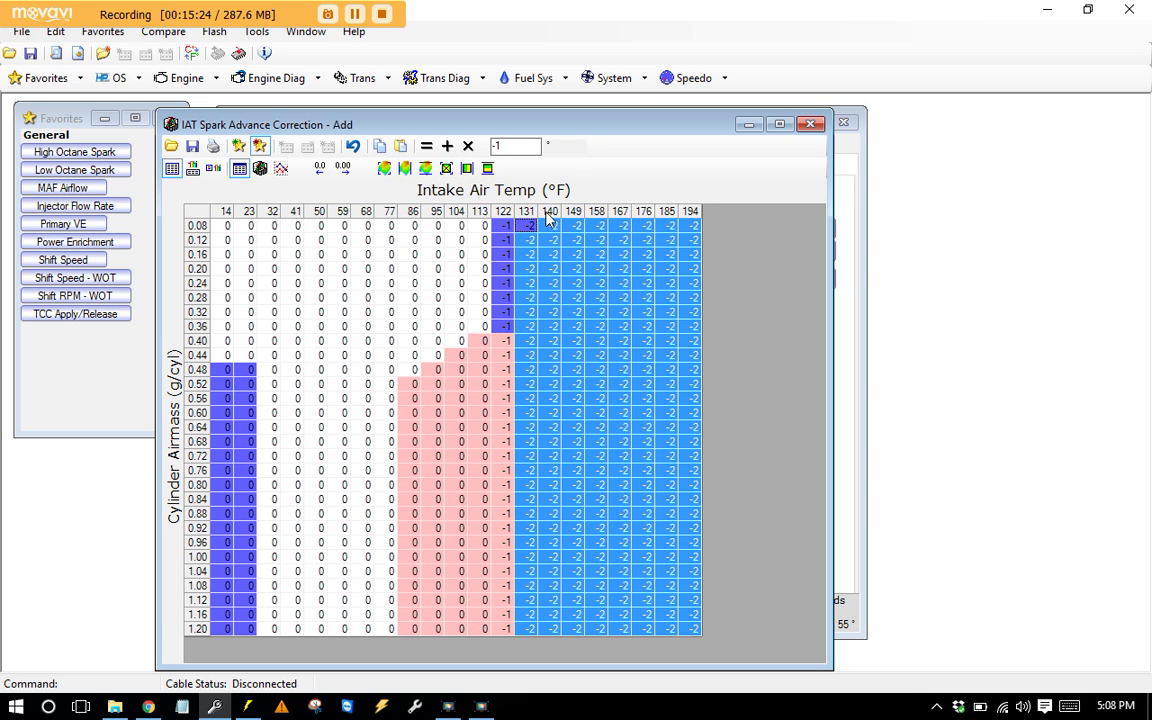
left_click_drag(550, 211, 706, 220)
left_click(447, 146)
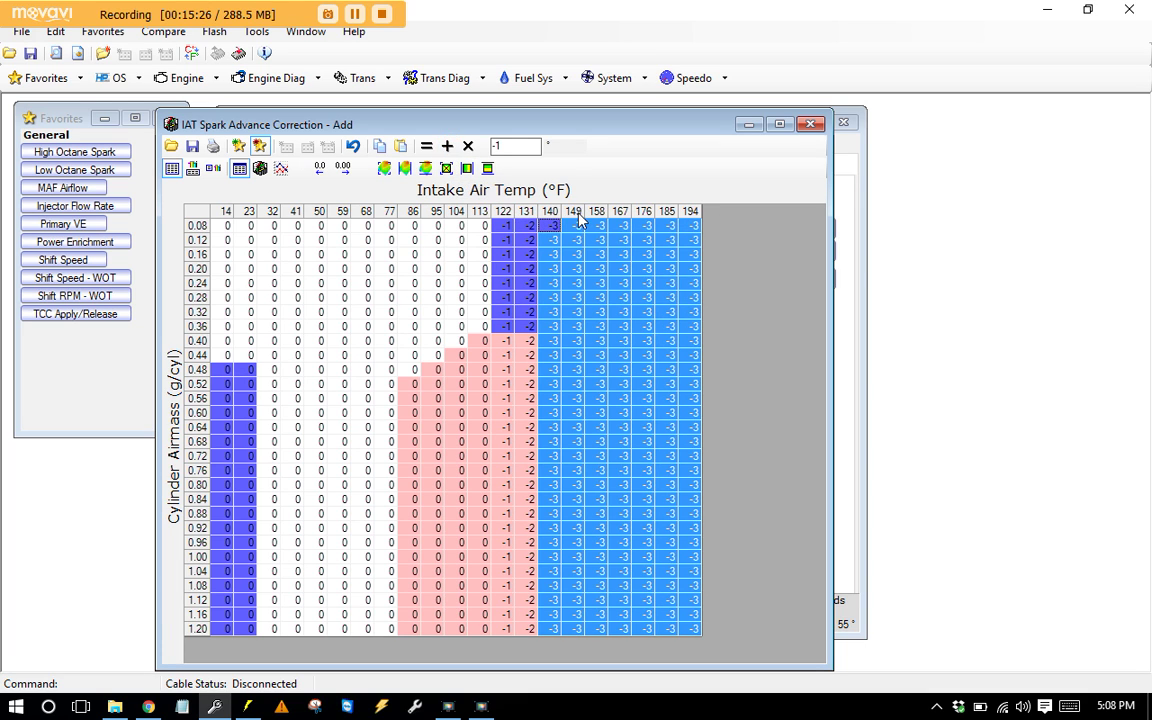
left_click_drag(576, 212, 708, 222)
left_click(447, 146)
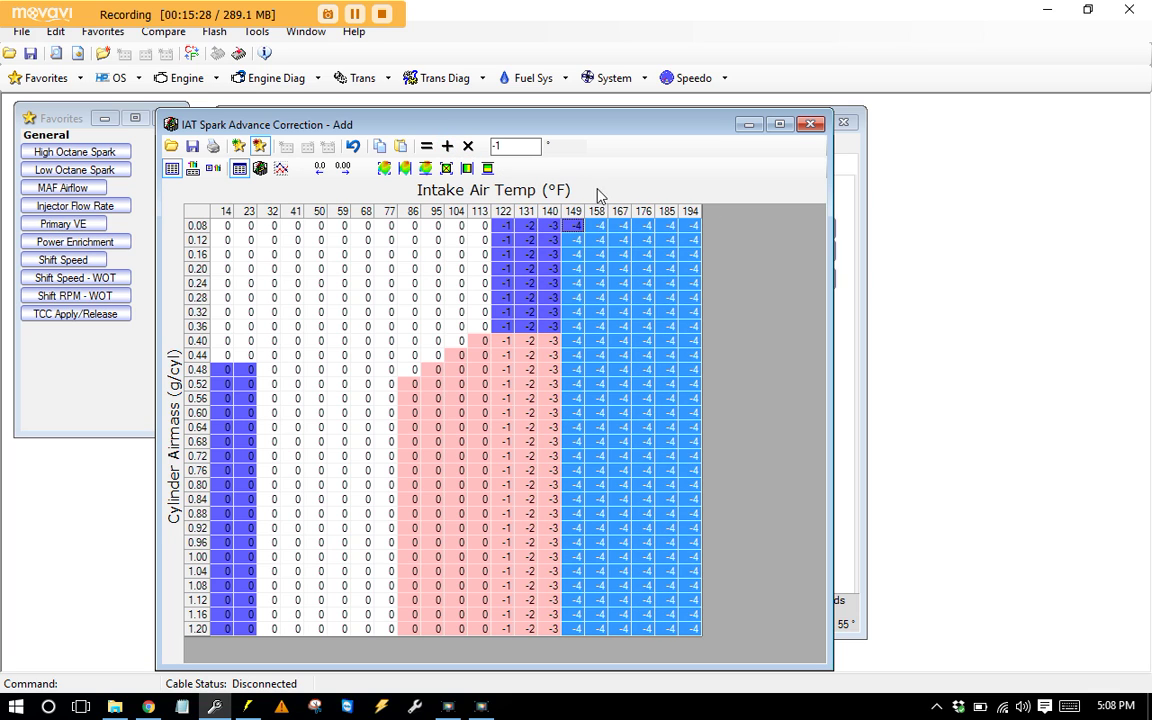
left_click_drag(597, 215, 692, 233)
left_click(447, 146)
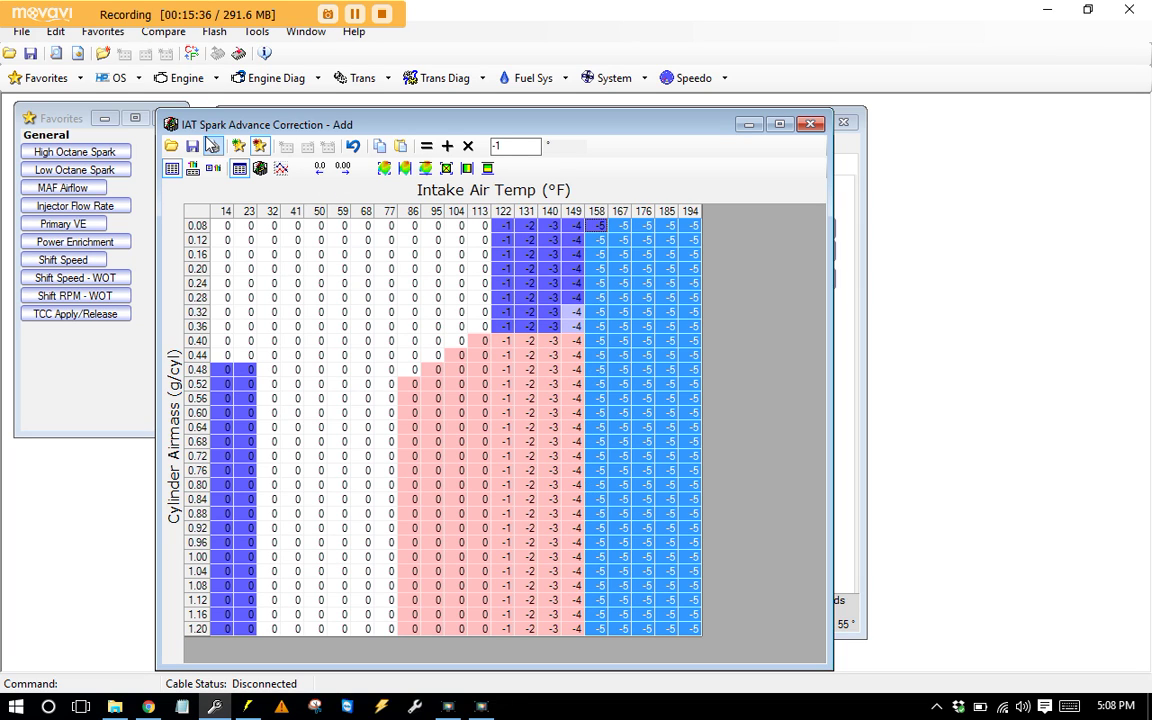
Step: Close the IAT correction table, open the base ECT spark correction table, enlarge and reposition its window, and select all cells
double_click(171, 125)
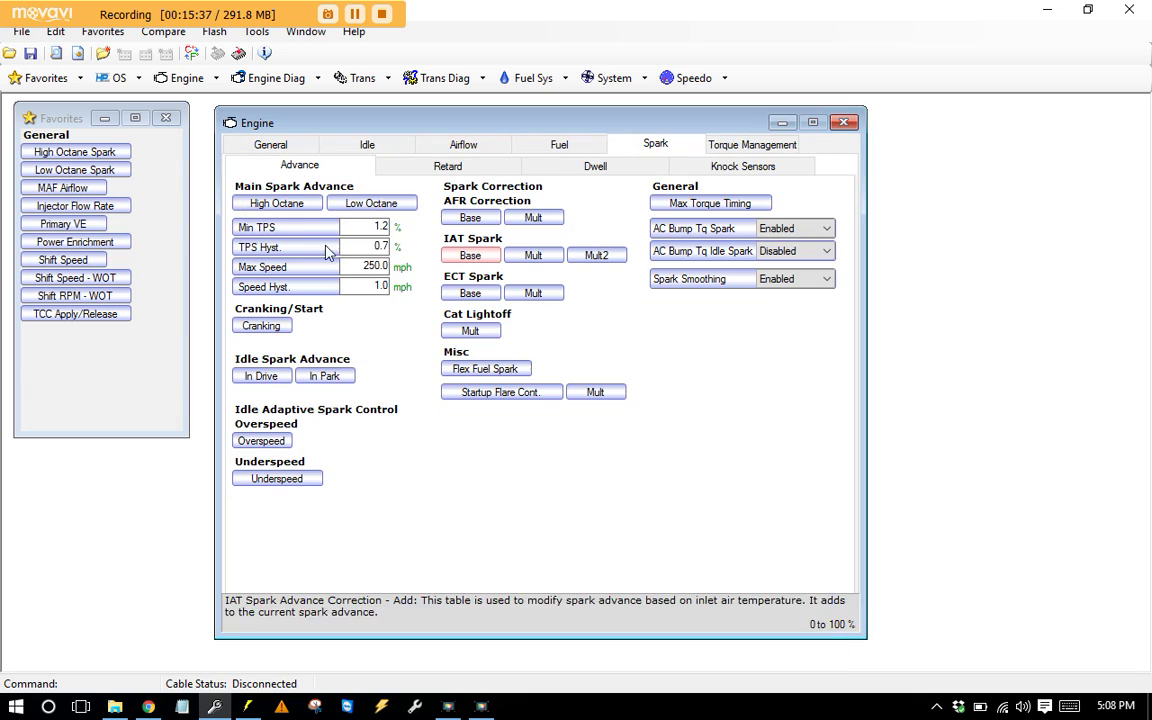
left_click(465, 290)
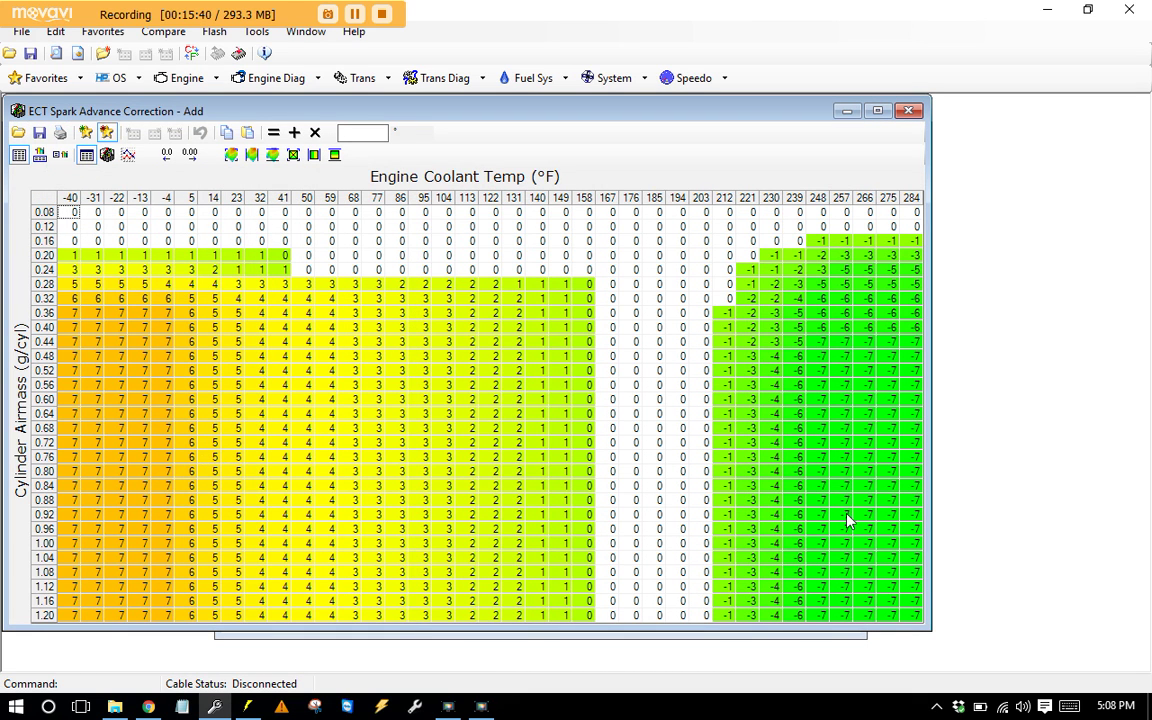
left_click_drag(927, 596, 983, 655)
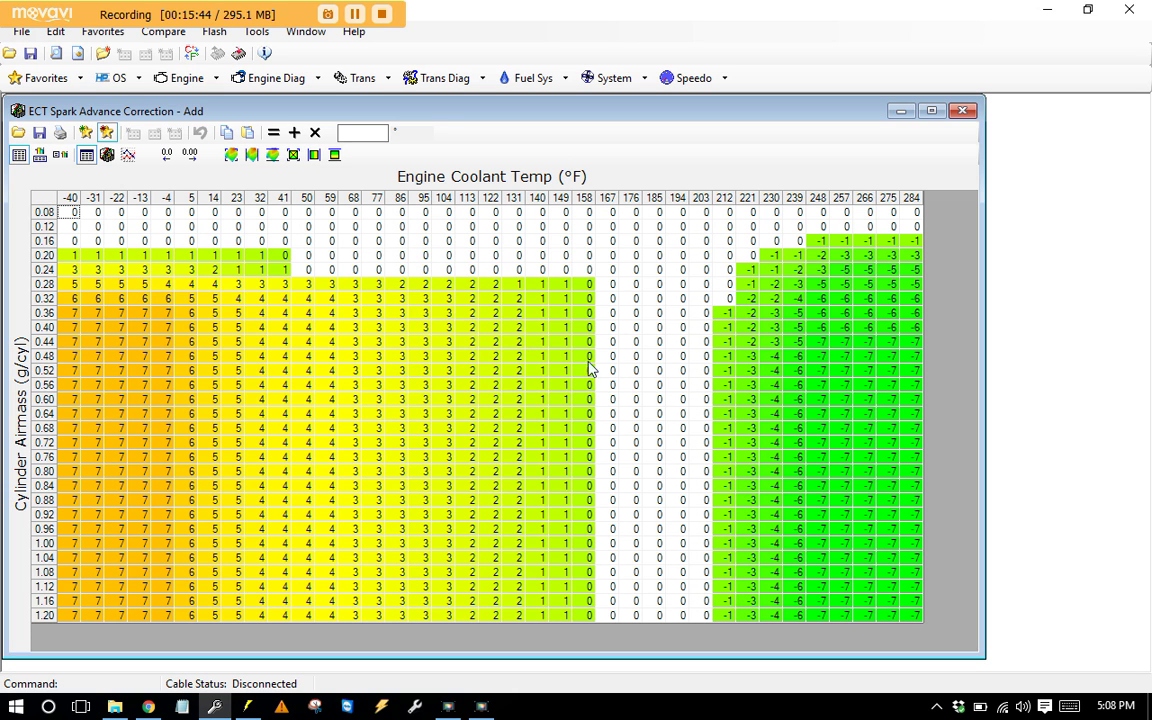
left_click_drag(438, 108, 518, 115)
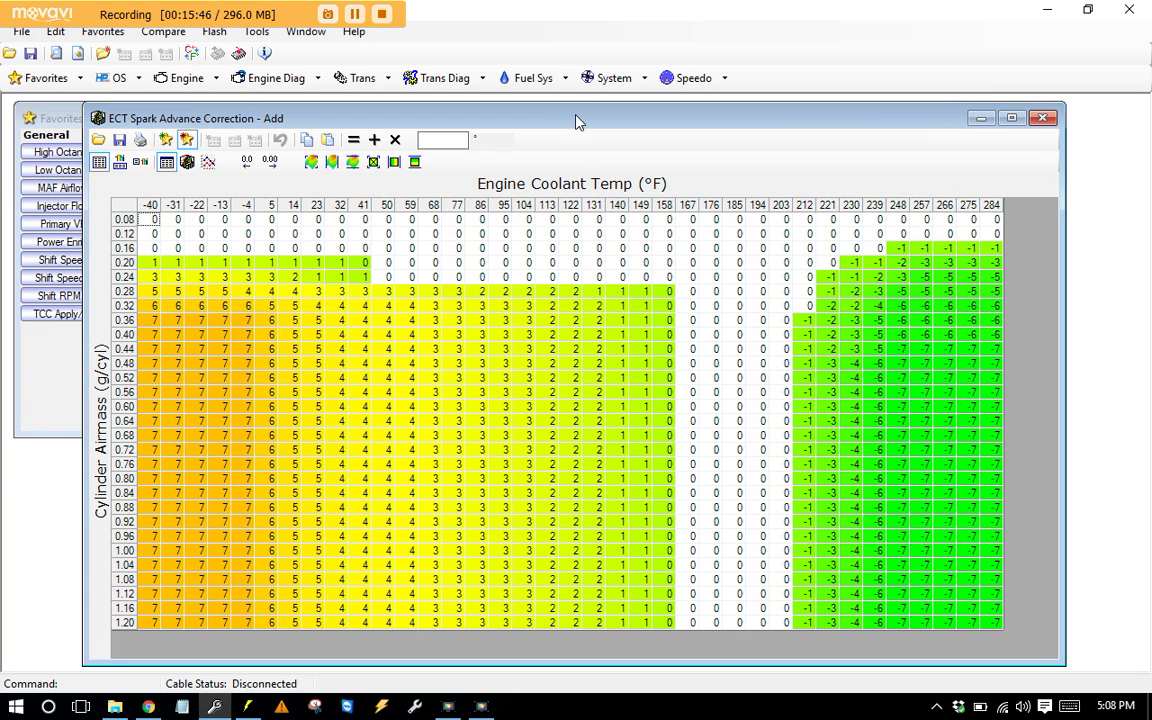
mouse_move(146, 120)
left_mouse_down()
mouse_move(166, 117)
mouse_move(140, 116)
left_mouse_up()
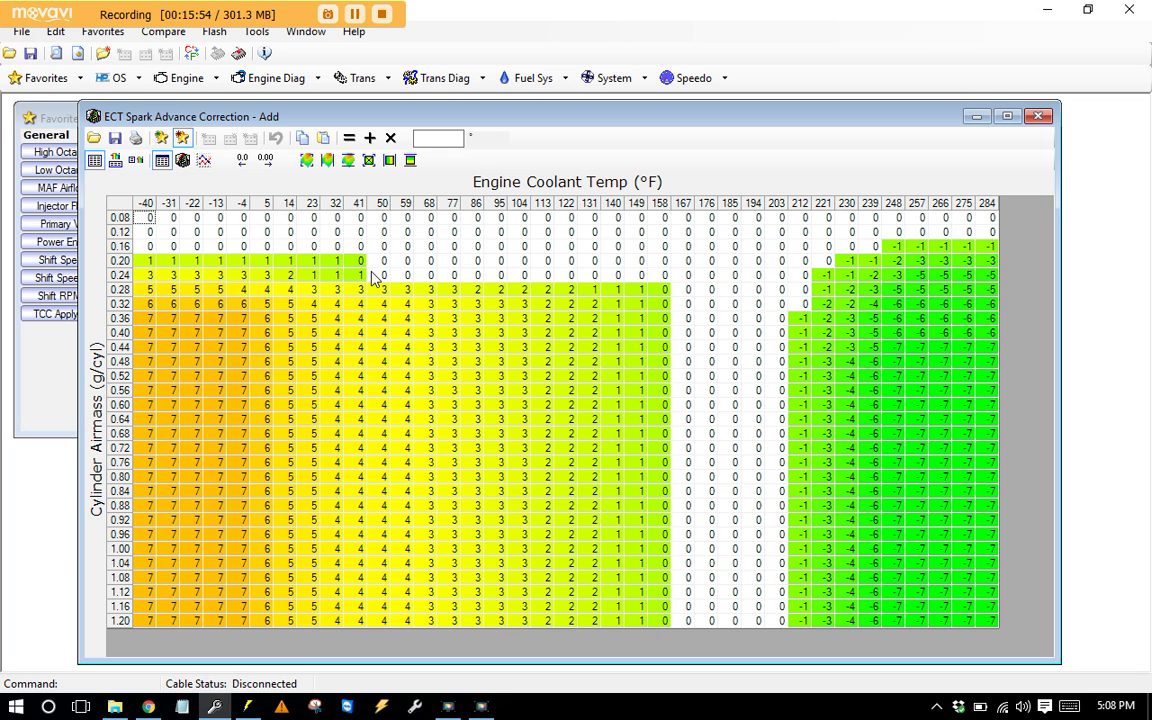
left_click(120, 208)
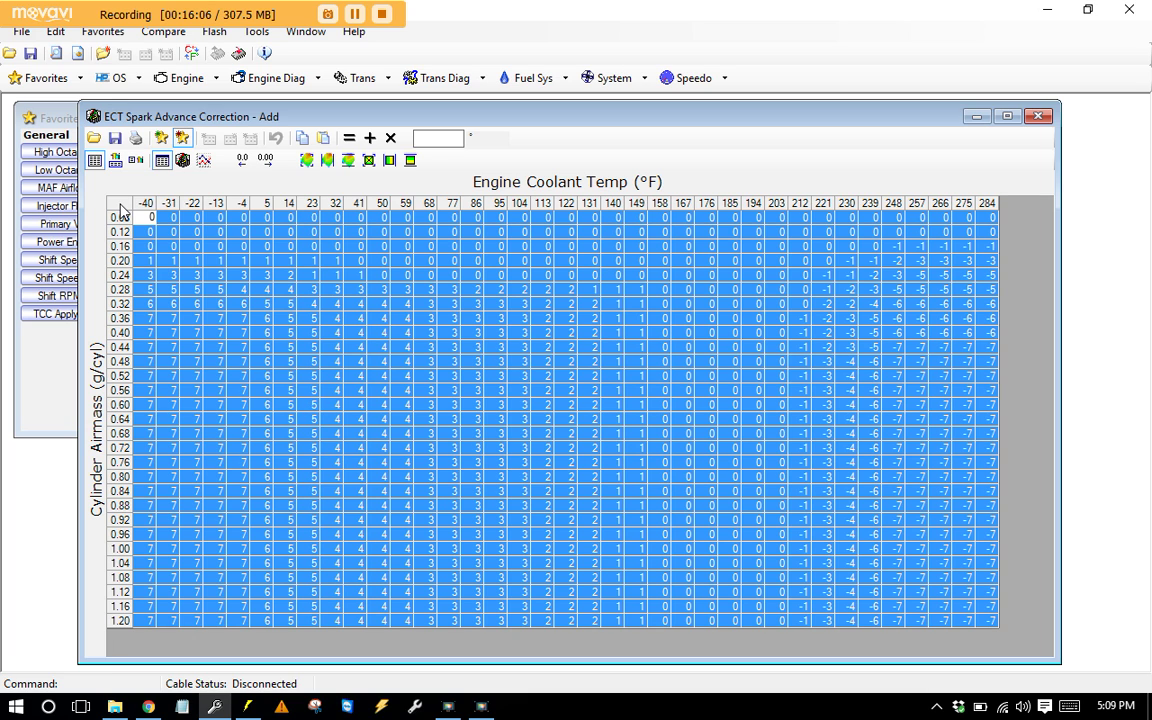
Step: Switch to VCM Scanner, show the chart, highlight the histogram's 0.52 to 0.80 g/cyl rows and scrub the log back to the part-throttle section
left_click(247, 706)
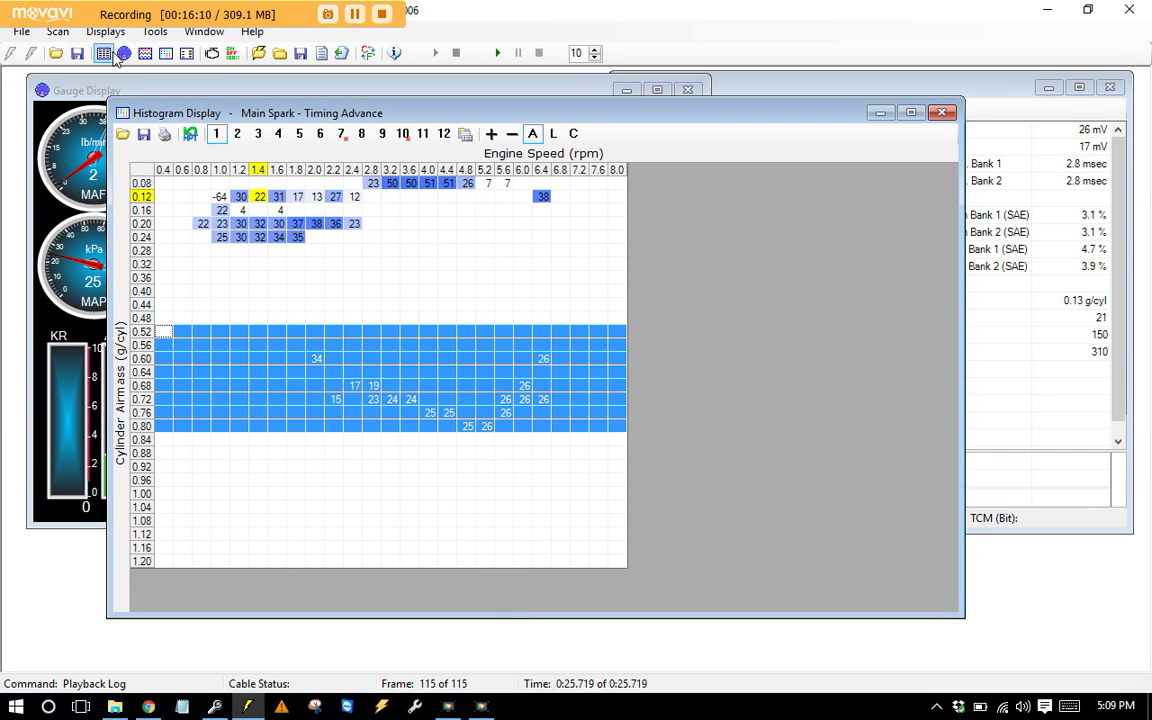
left_click(145, 52)
left_click(414, 321)
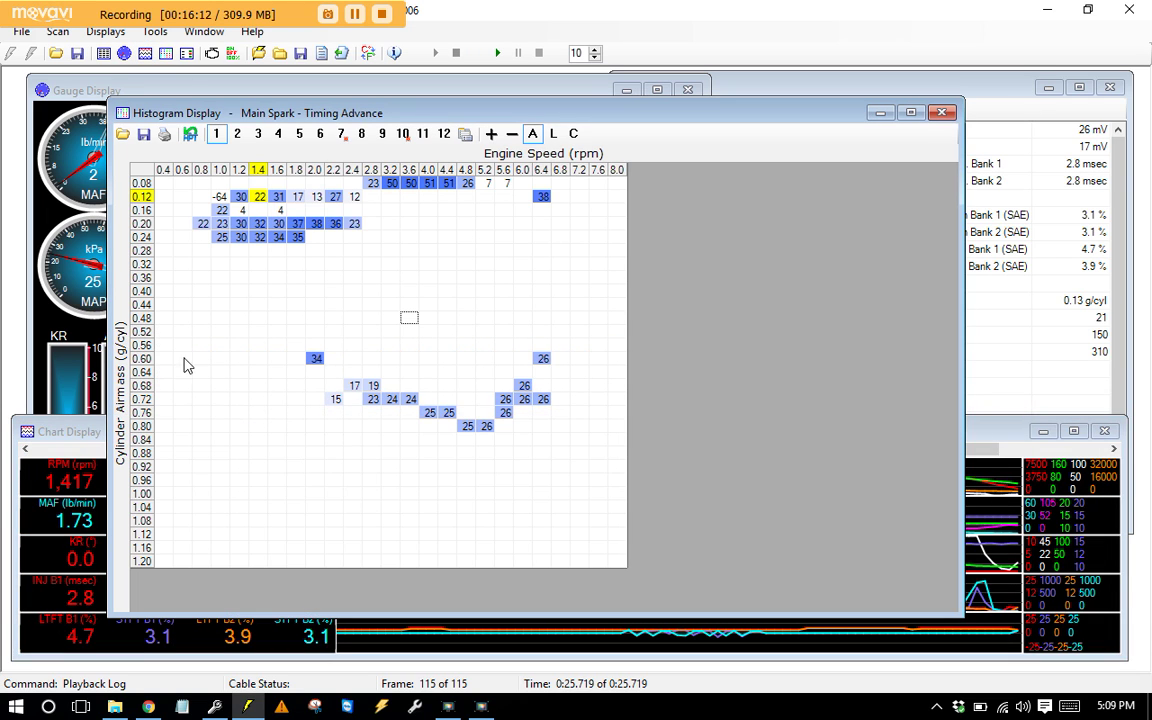
left_click_drag(147, 338, 460, 429)
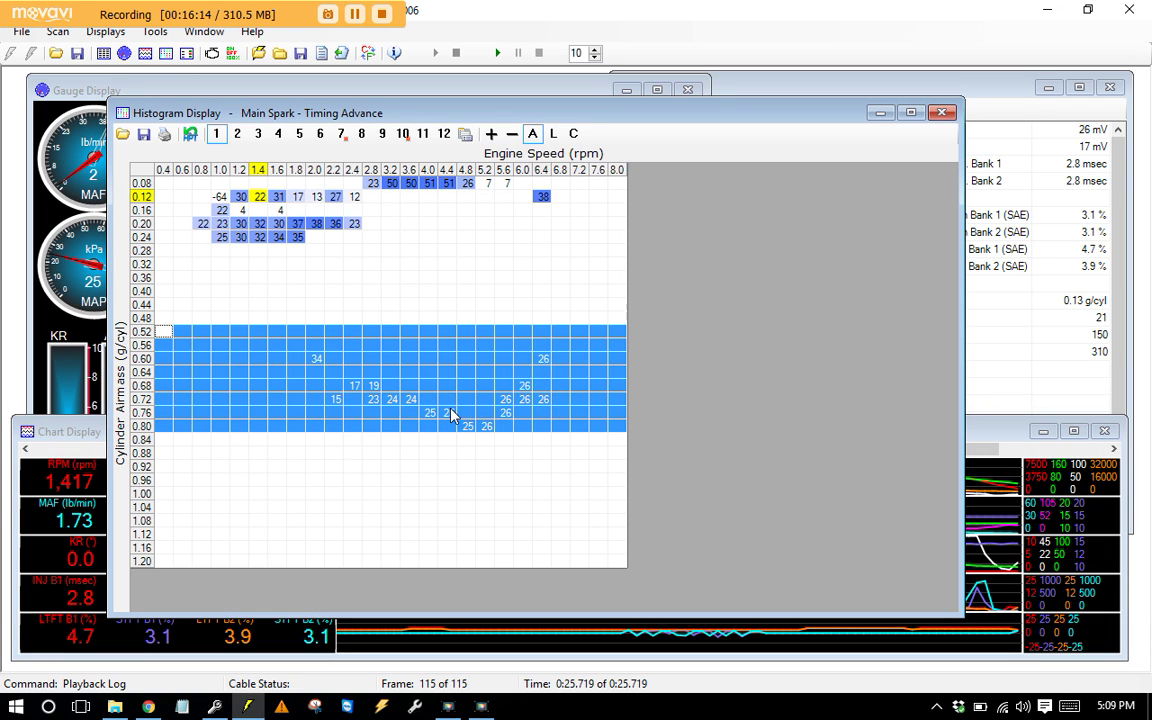
left_click_drag(686, 622, 653, 630)
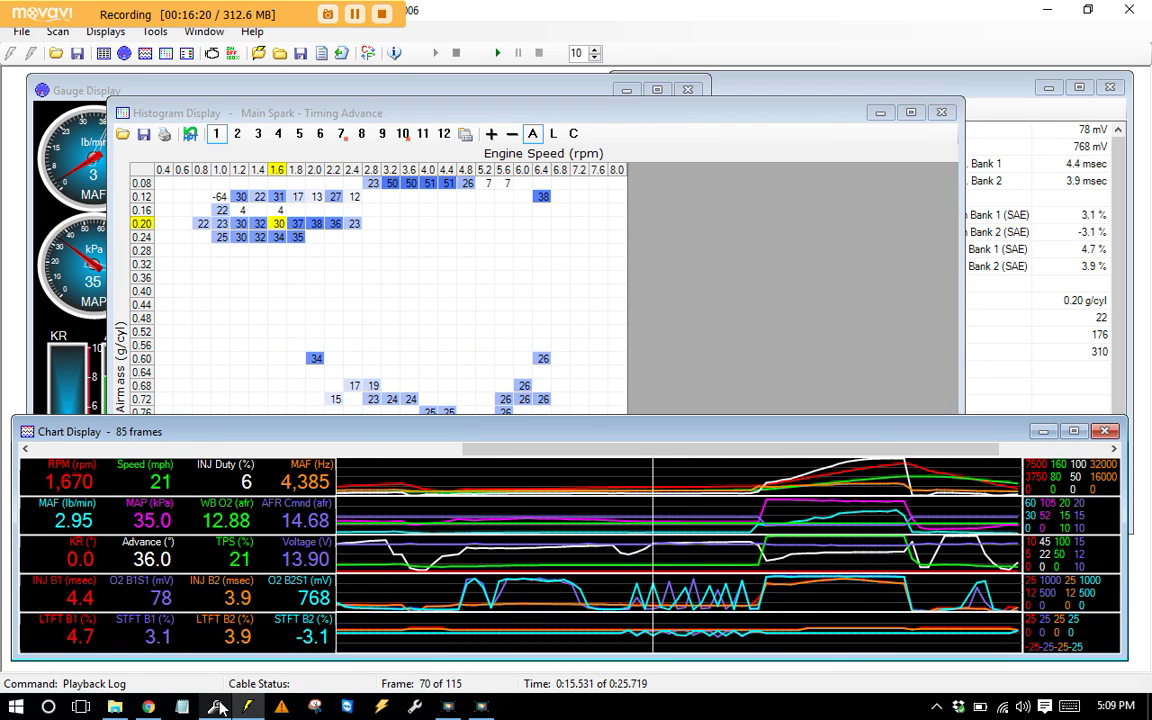
Step: Return to VCM Editor, set every cell of the base ECT spark correction table to 0 and close the table
left_click(214, 706)
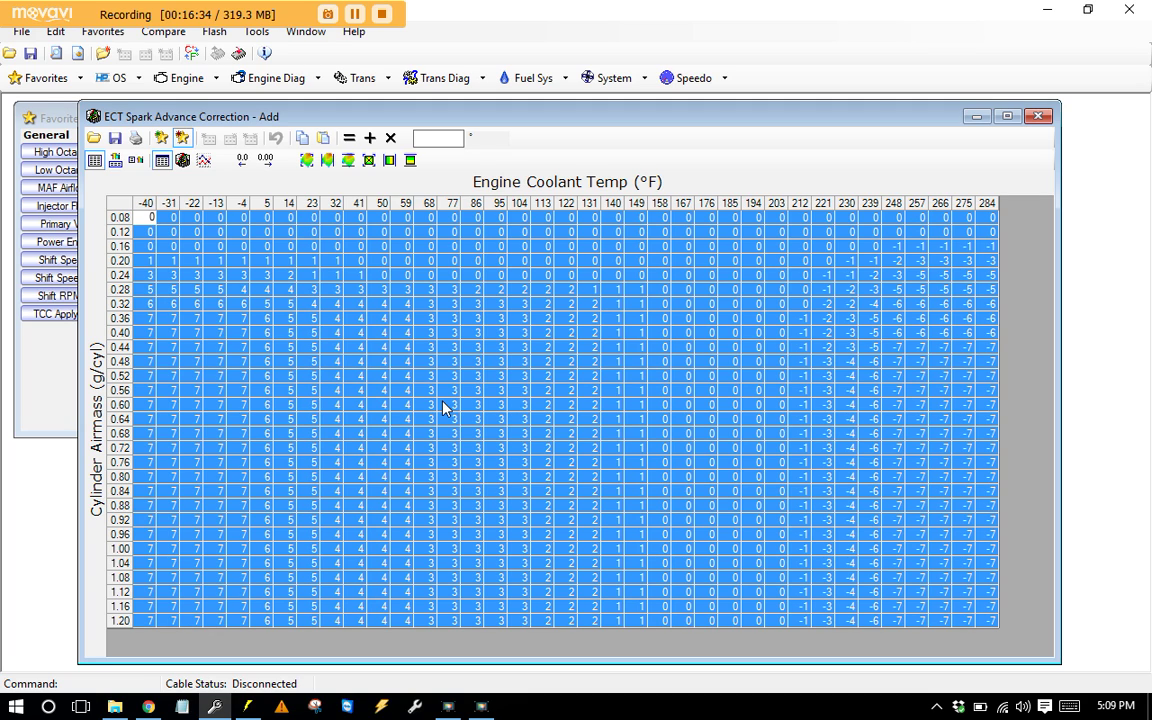
left_click(439, 140)
left_click(429, 433)
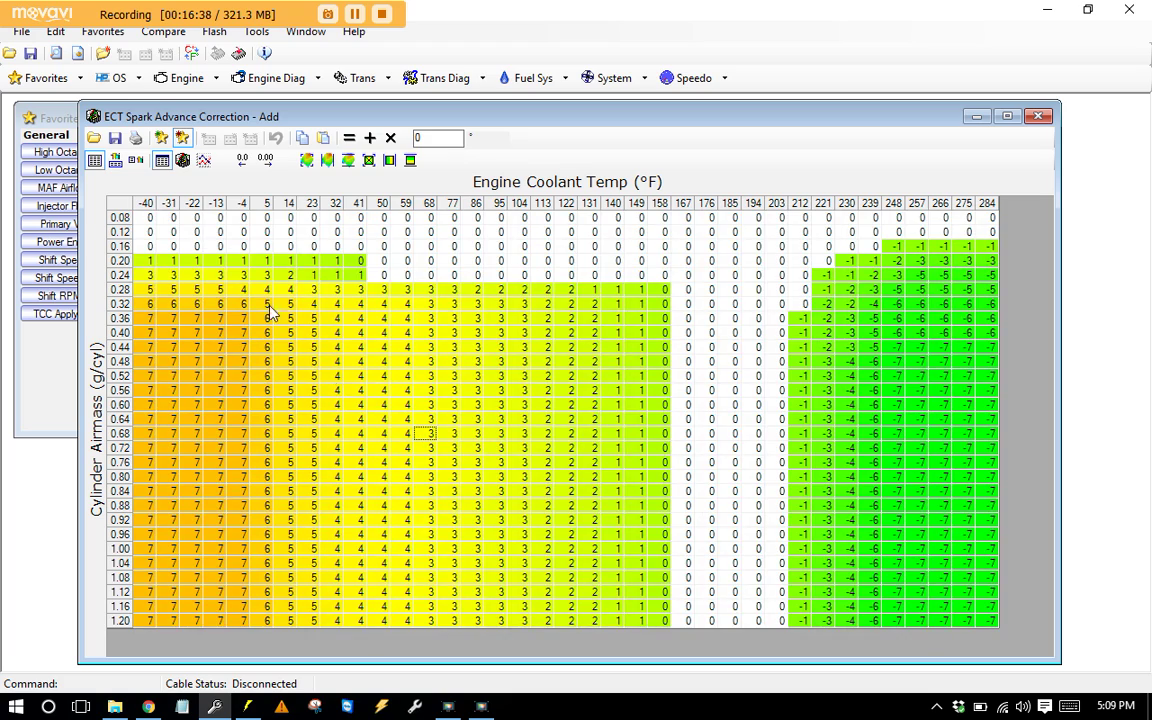
left_click(118, 212)
left_click(349, 138)
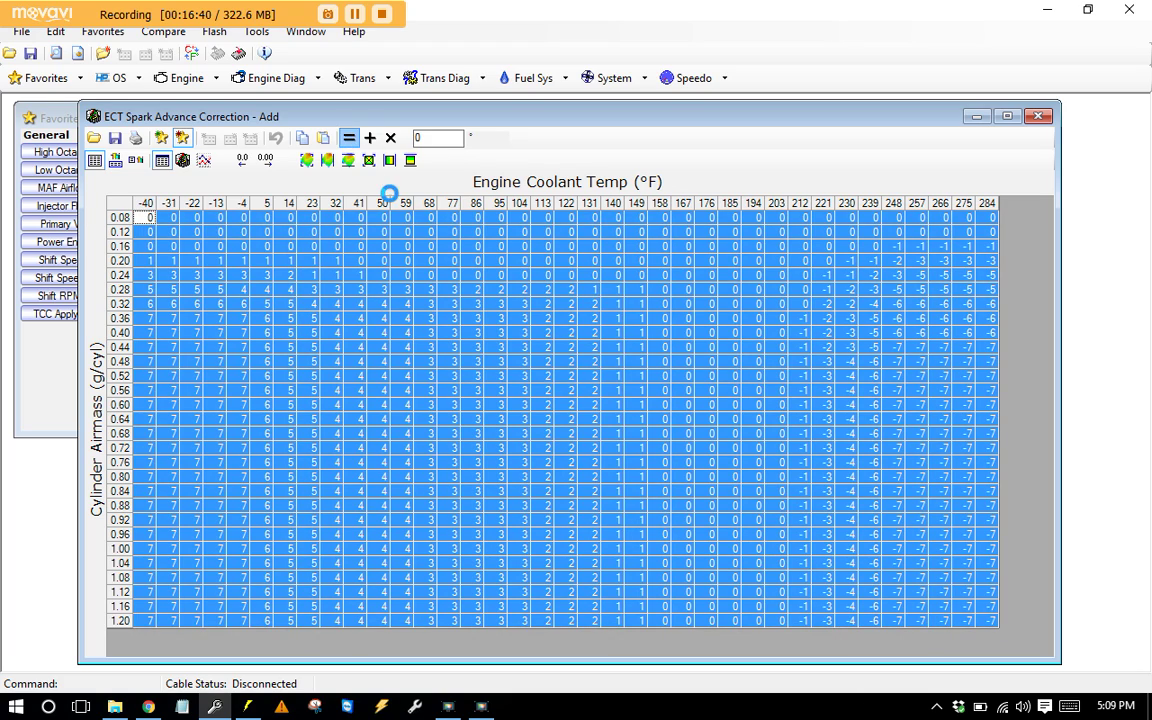
left_click(1037, 116)
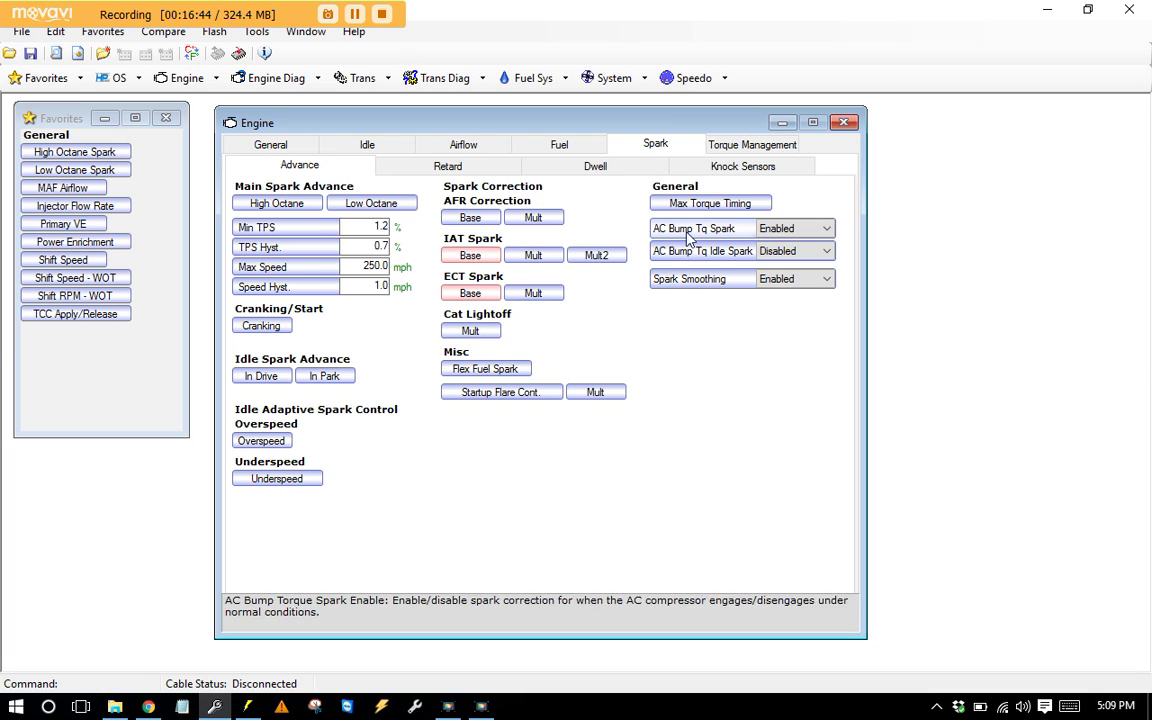
Step: Review the IAT spark multiplier table and recheck the base IAT and ECT spark correction tables, closing each one
left_click(542, 257)
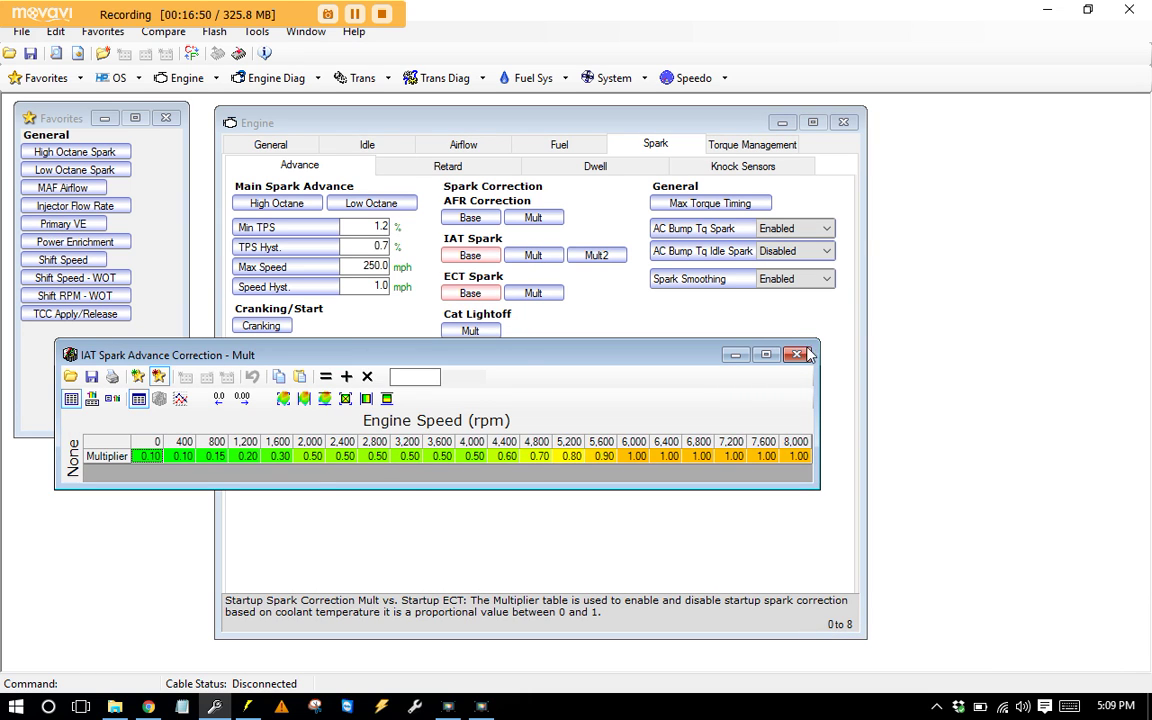
key("Escape")
left_click(475, 256)
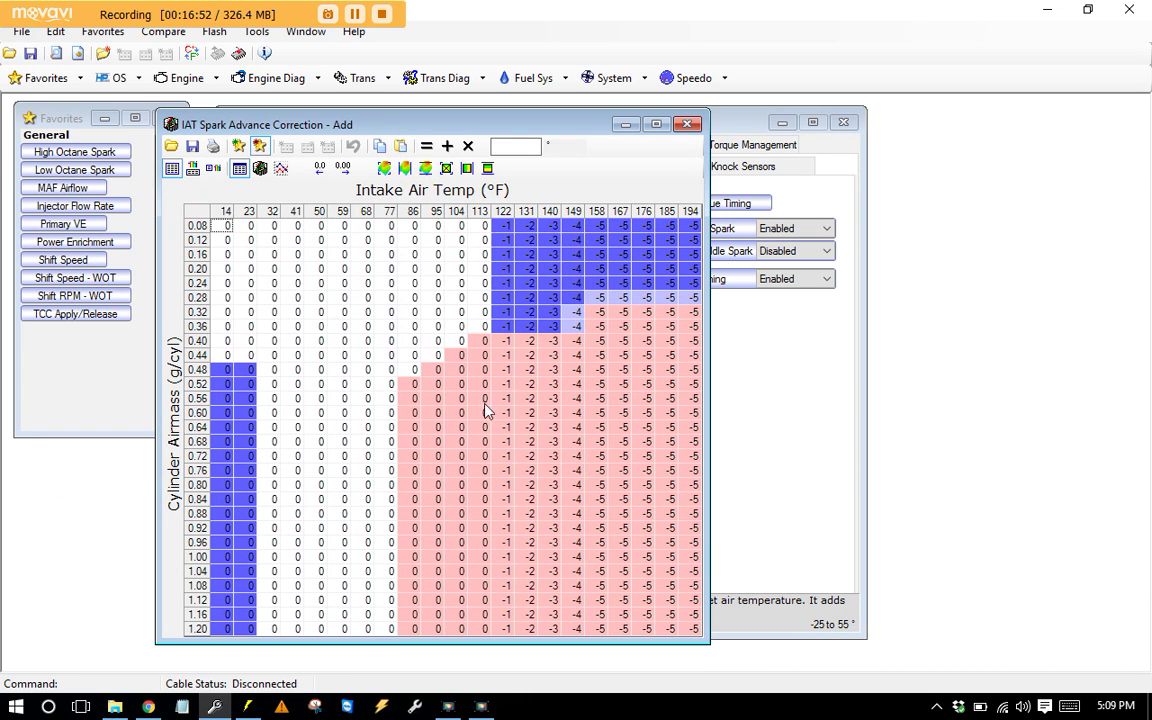
left_click(686, 124)
left_click(484, 289)
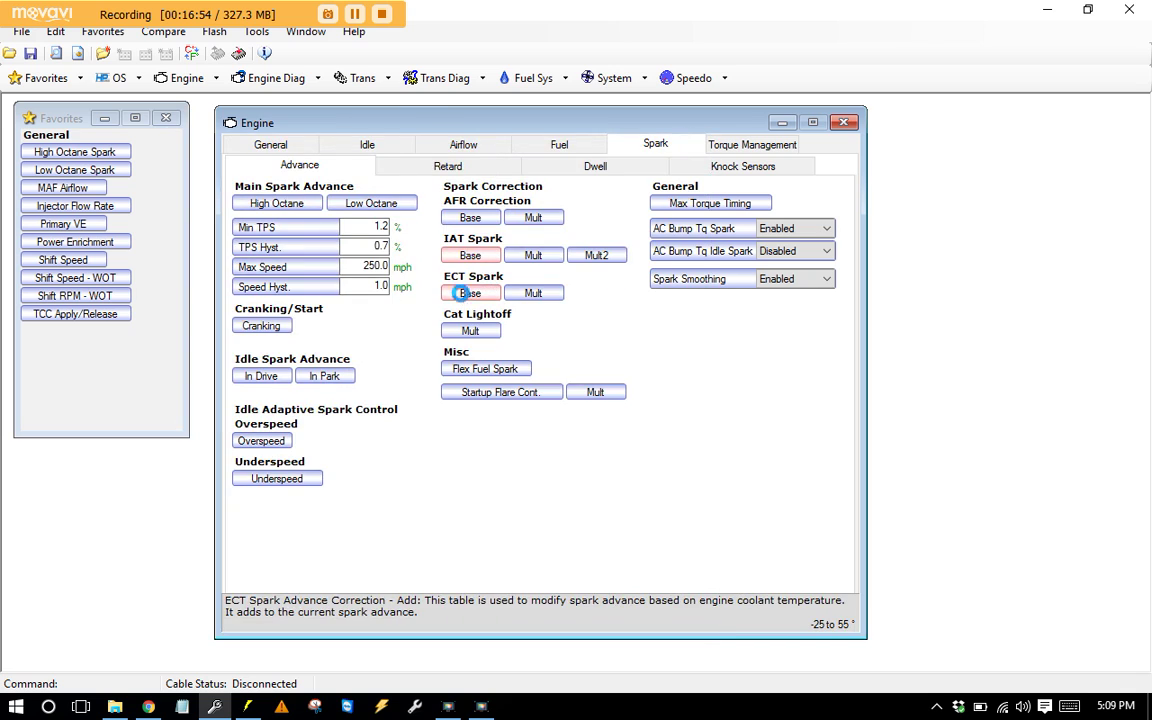
left_click(985, 115)
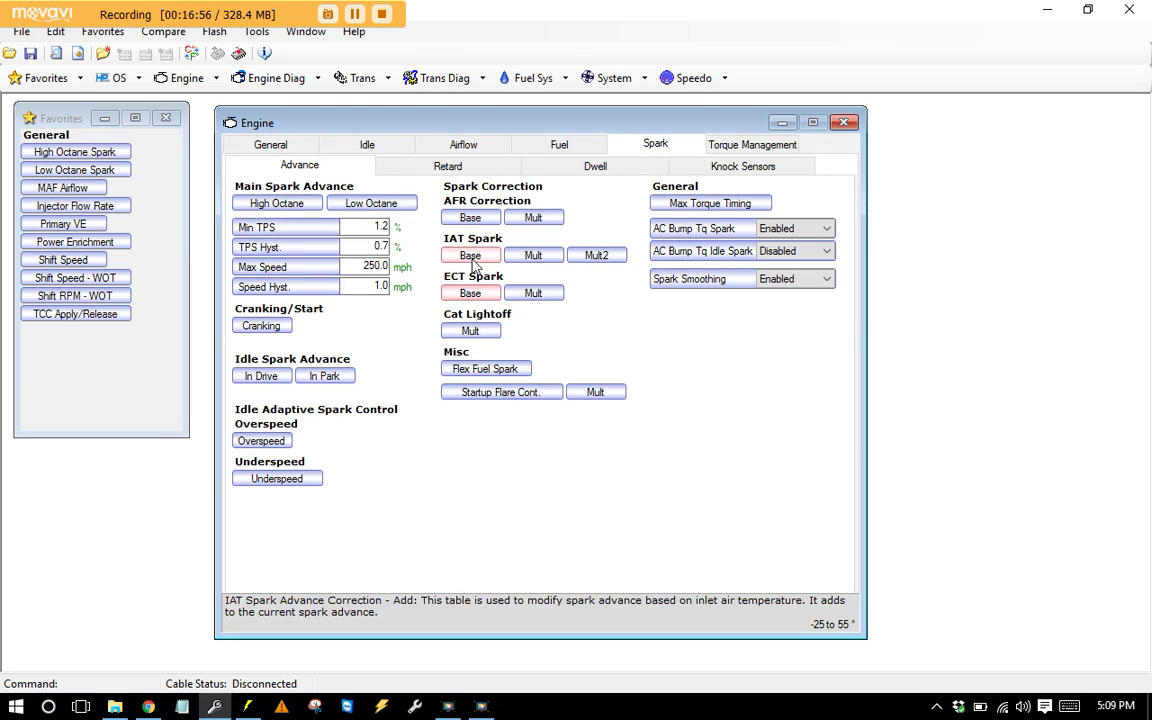
left_click(470, 255)
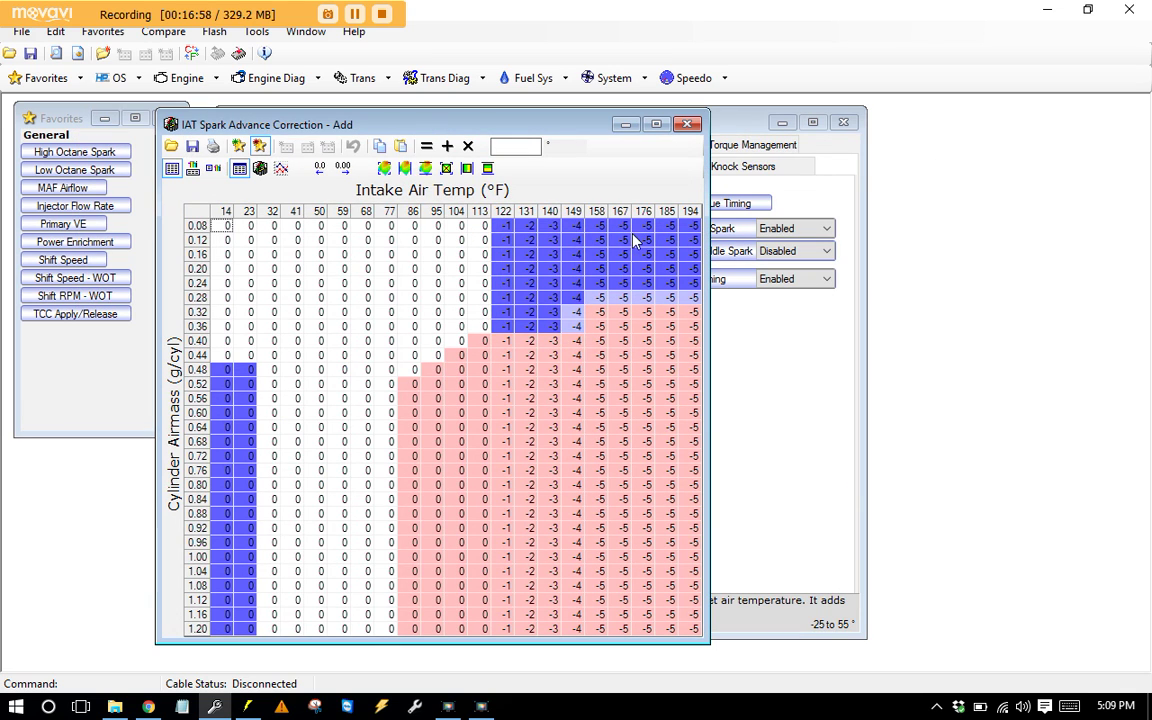
left_click(686, 124)
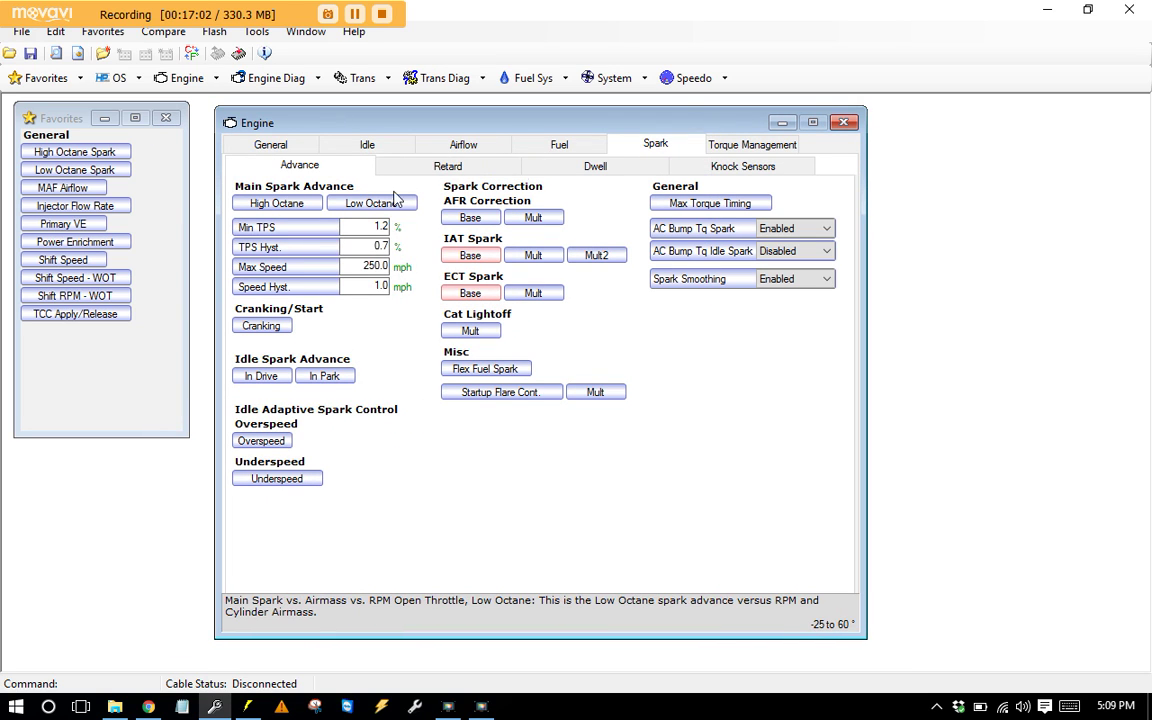
Step: Show the engine's Airflow settings, bring up the Save As option and check the open tune's file name
left_click(485, 146)
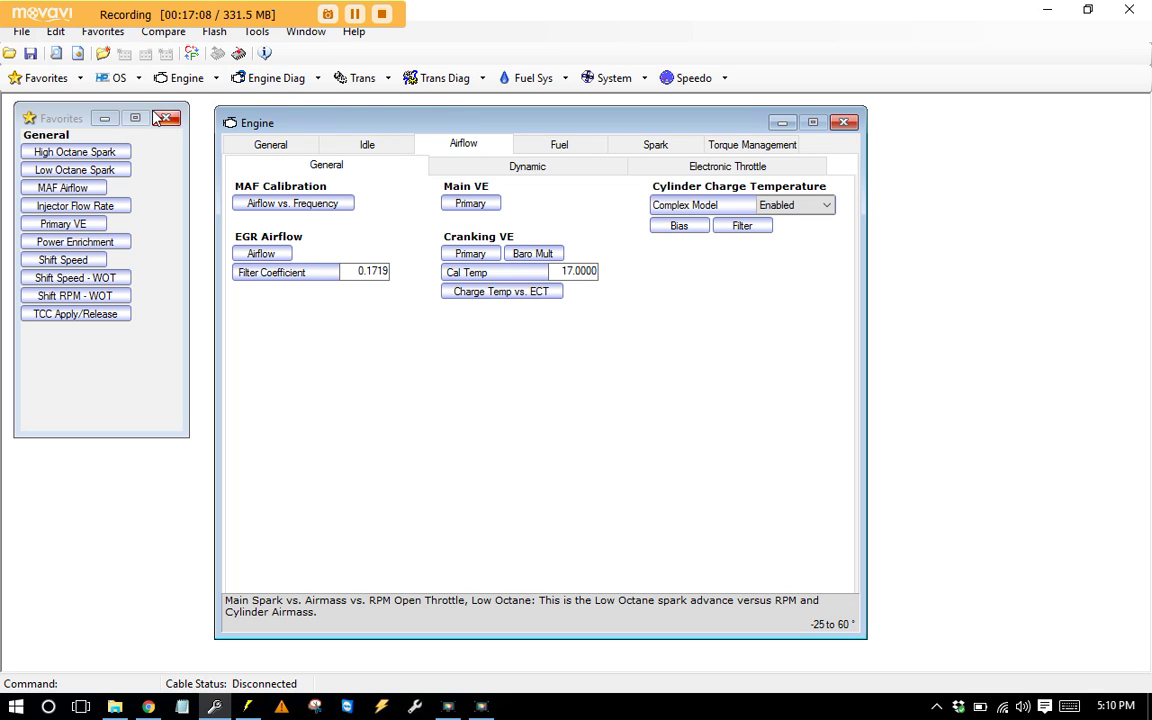
left_click(21, 33)
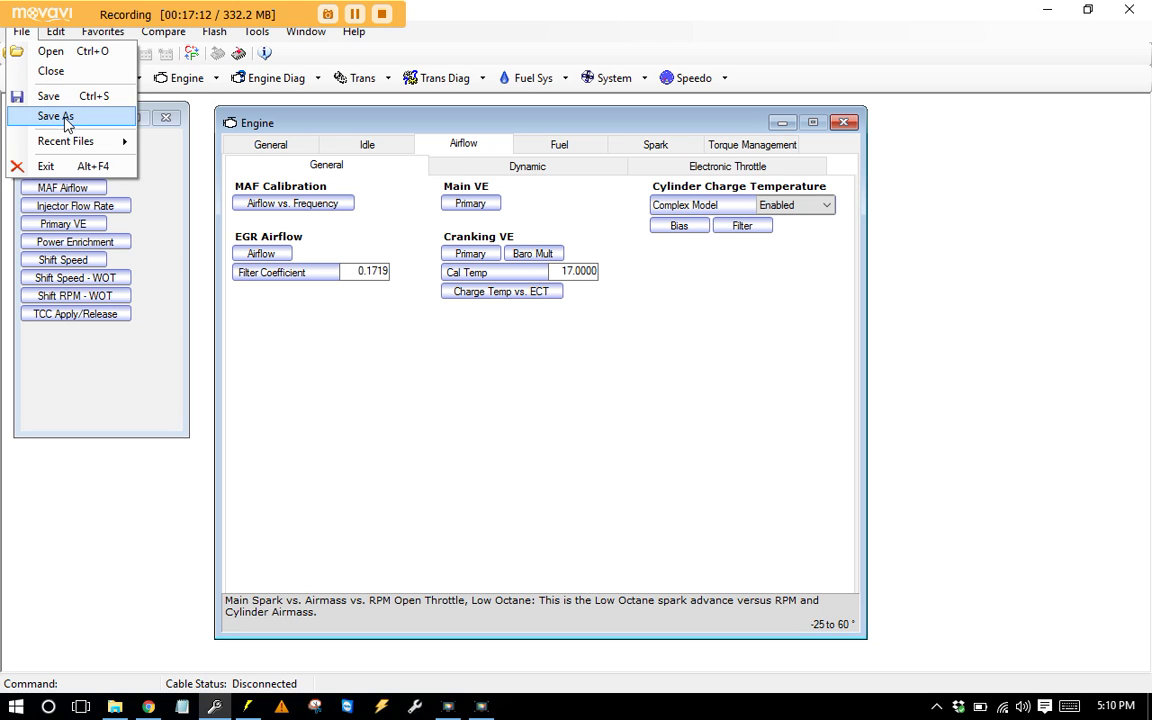
left_click(74, 118)
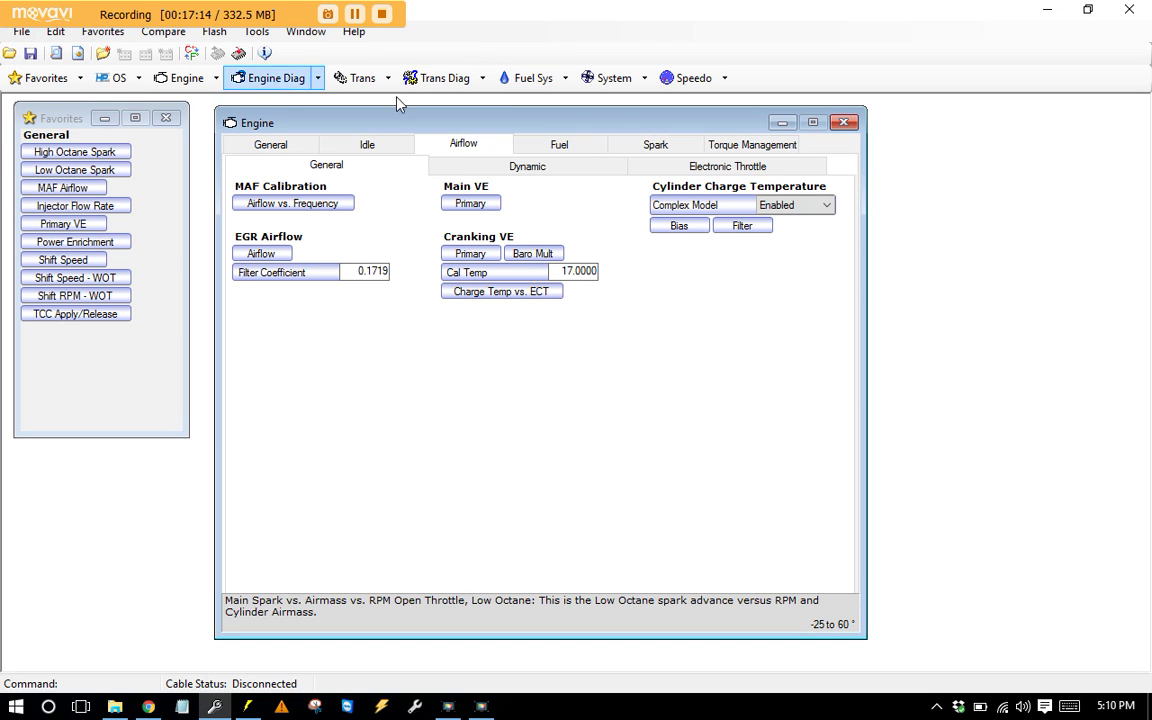
double_click(512, 14)
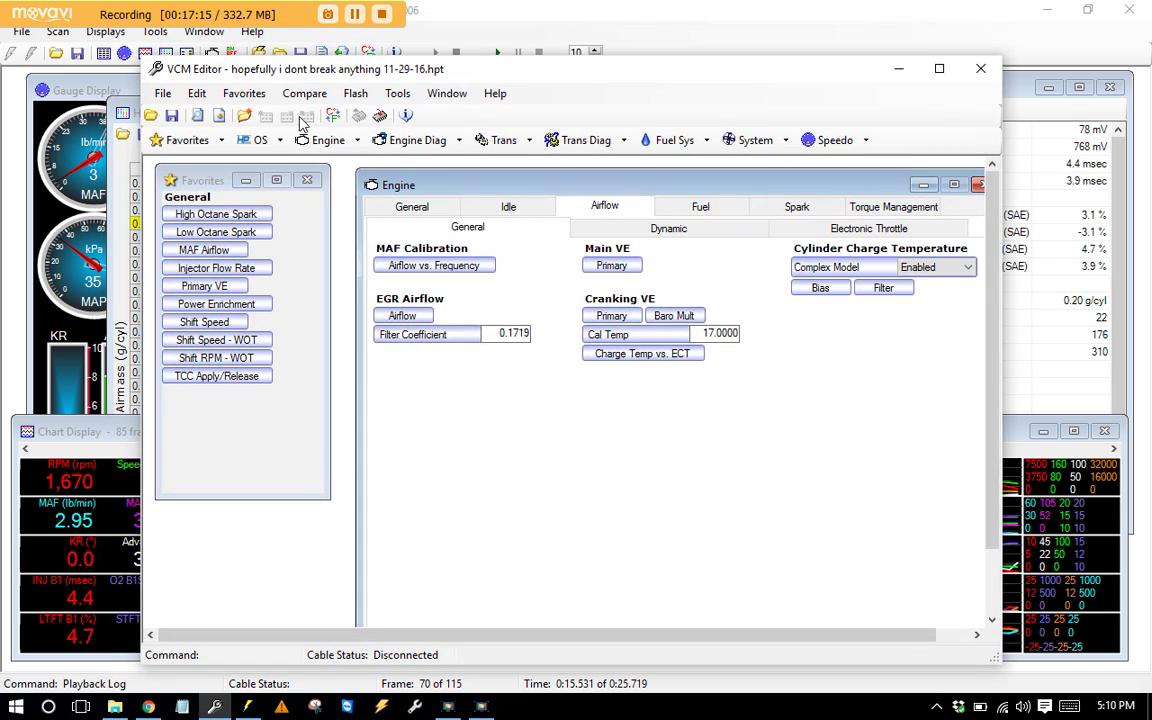
double_click(334, 68)
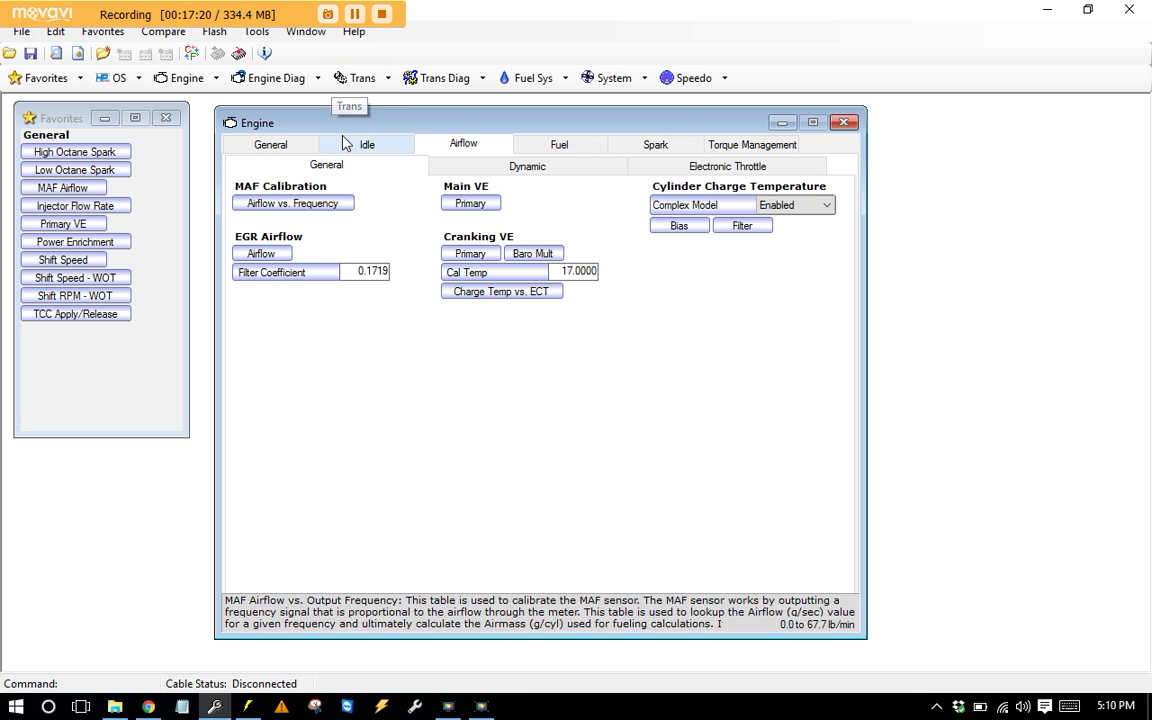
Step: Switch to VCM Scanner and scrub the chart cursor through the light-throttle part of the log to review timing advance
left_click(247, 706)
left_click_drag(457, 550, 425, 459)
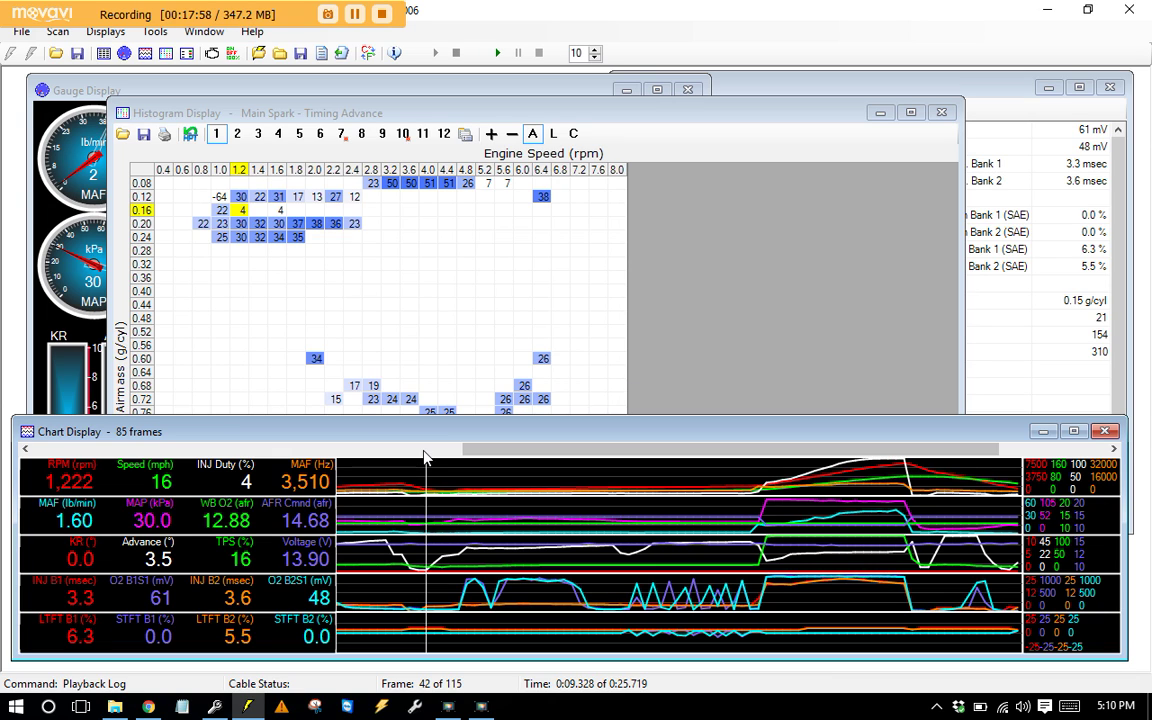
left_click_drag(430, 455, 693, 530)
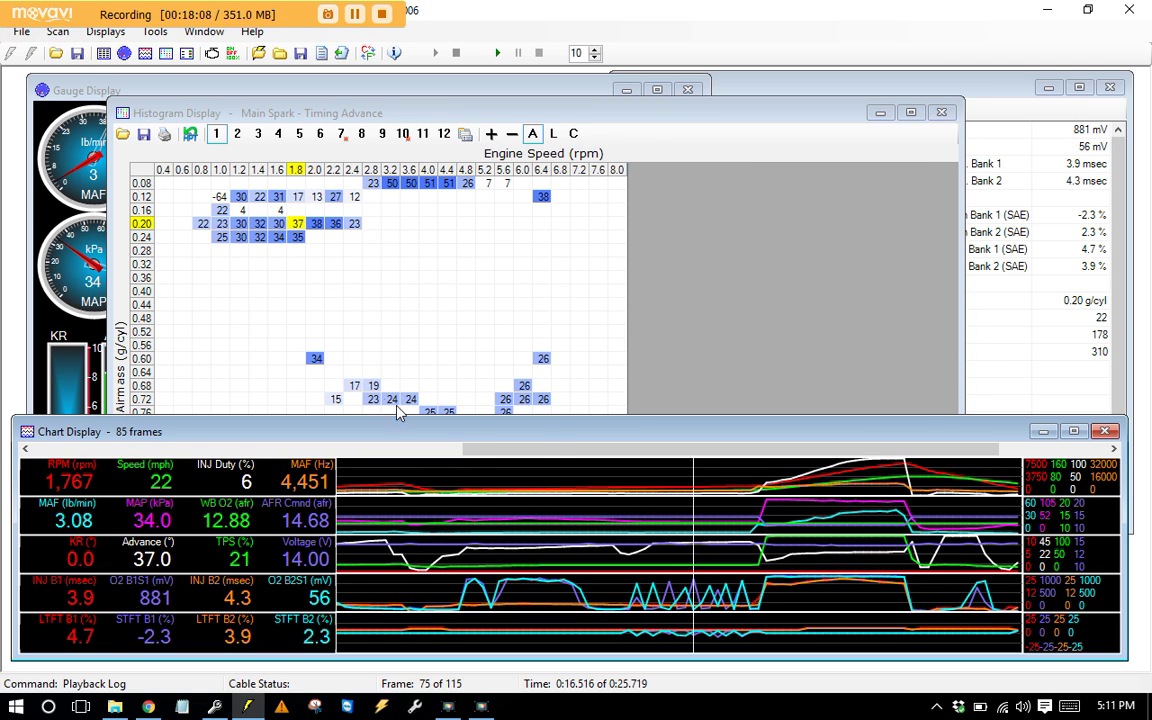
left_click(1027, 450)
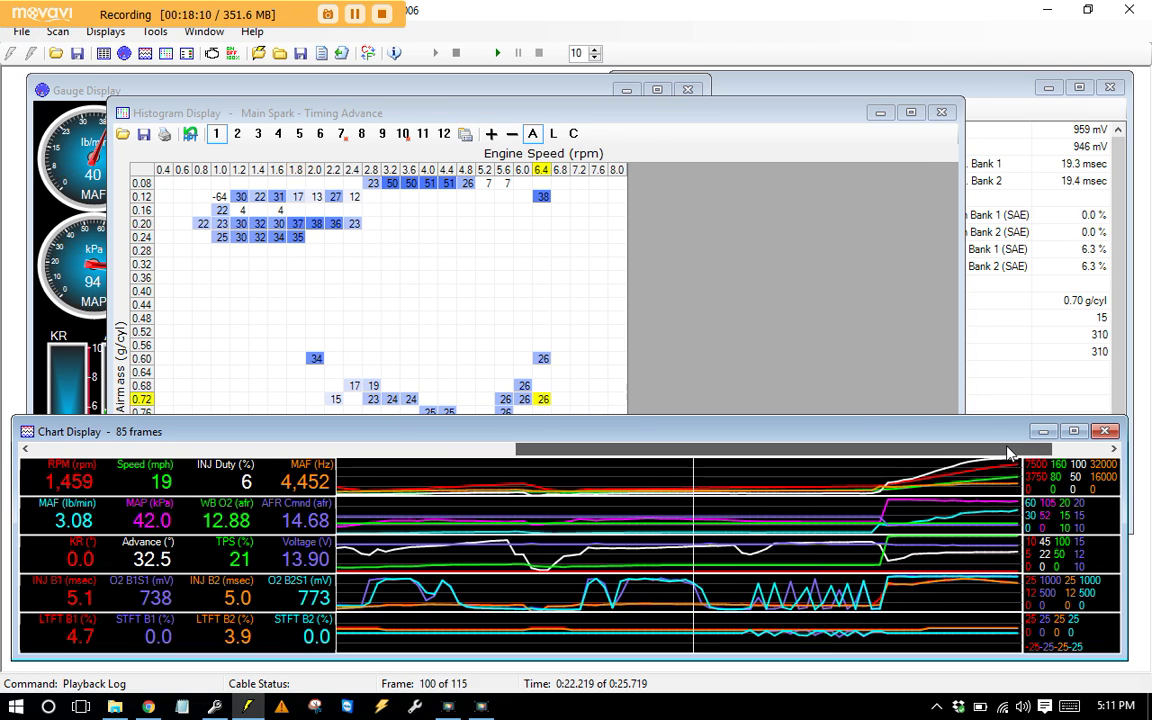
left_click_drag(820, 583, 677, 550)
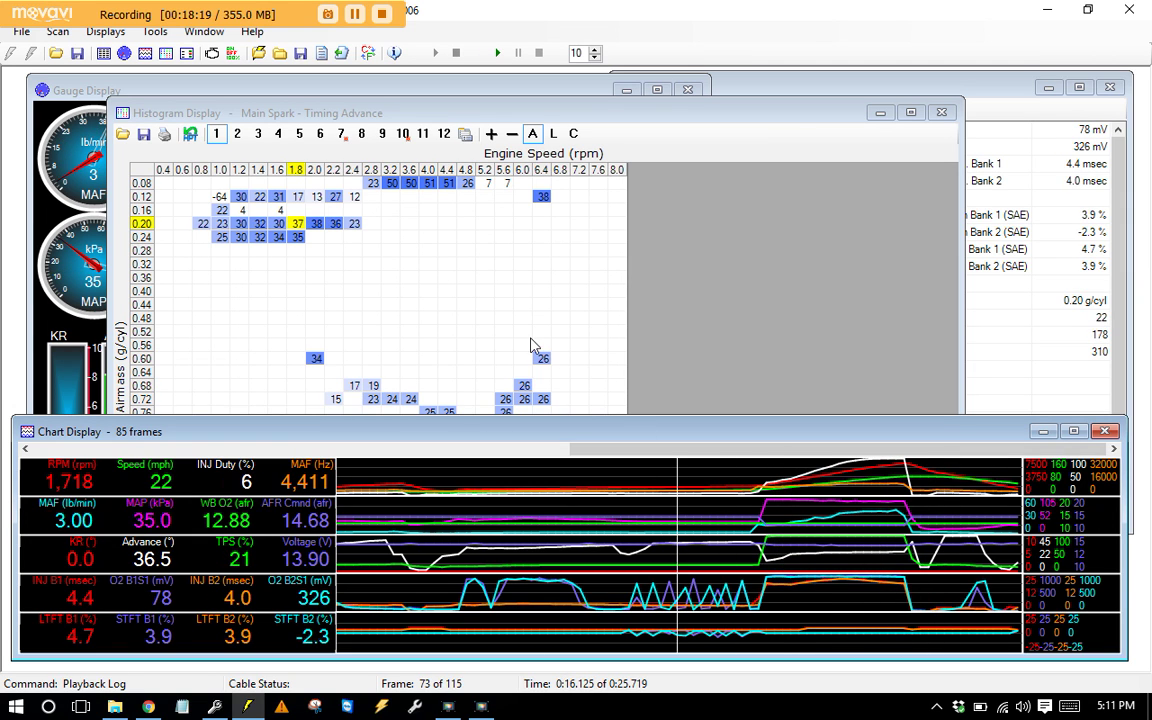
Step: Bring the gauge display forward, check it at an earlier point of the log and return to VCM Editor
left_click(80, 89)
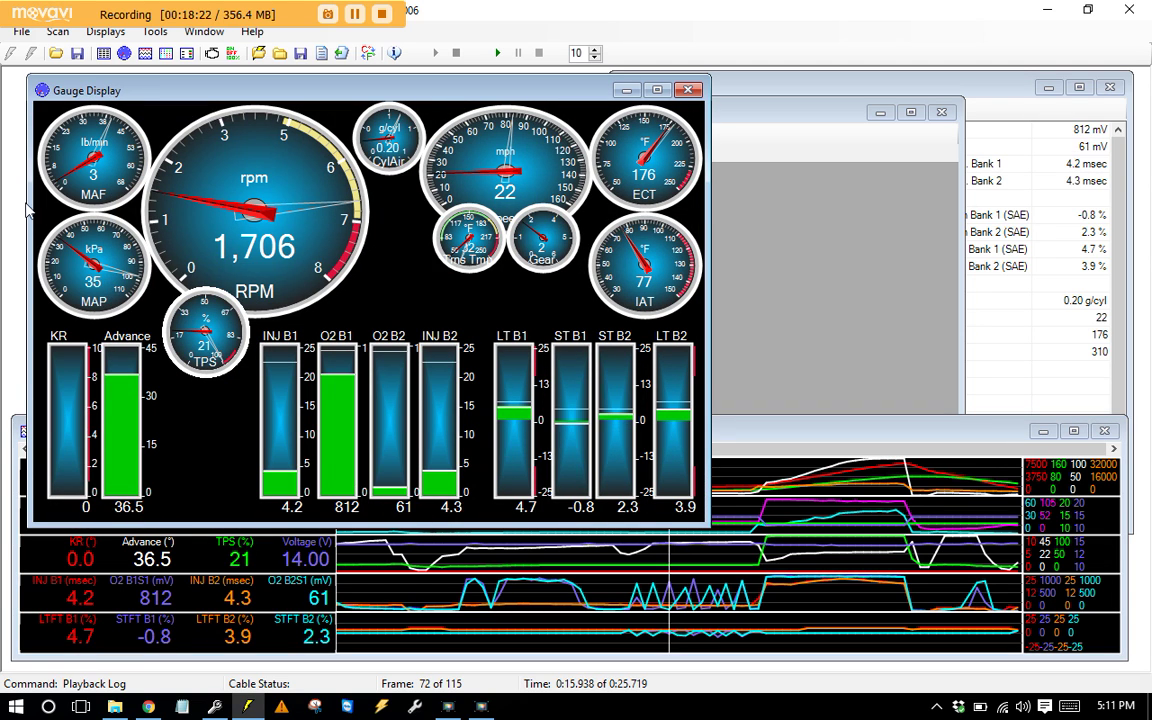
left_click(402, 600)
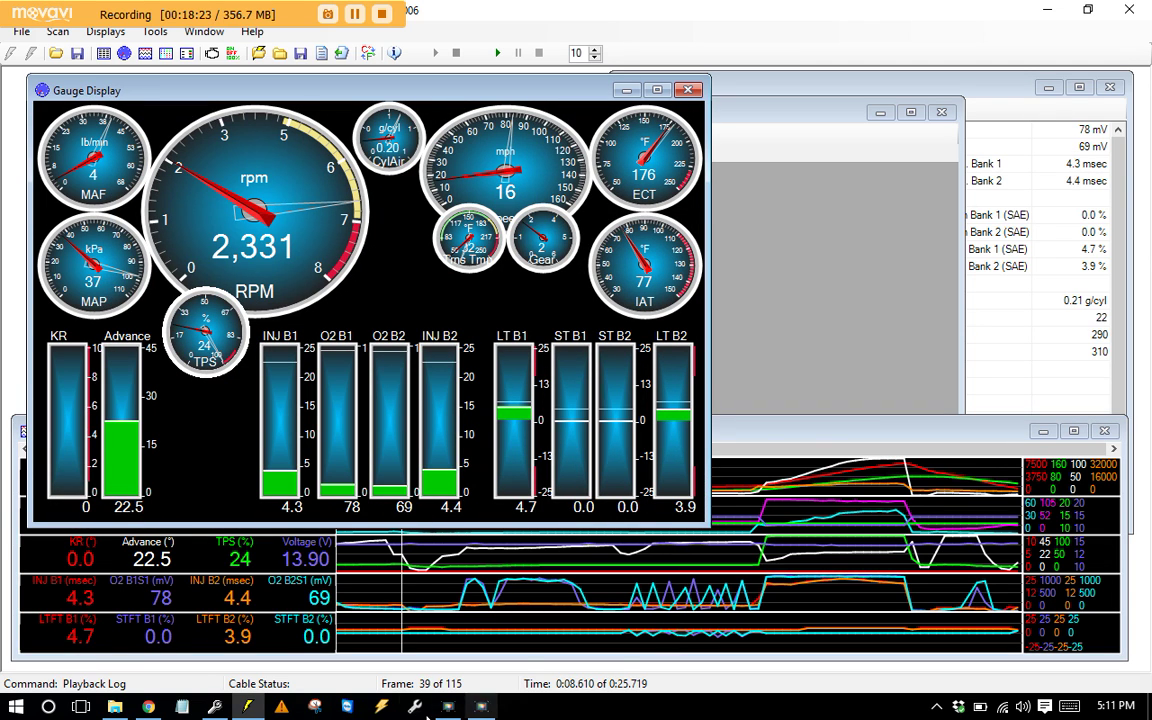
left_click(214, 706)
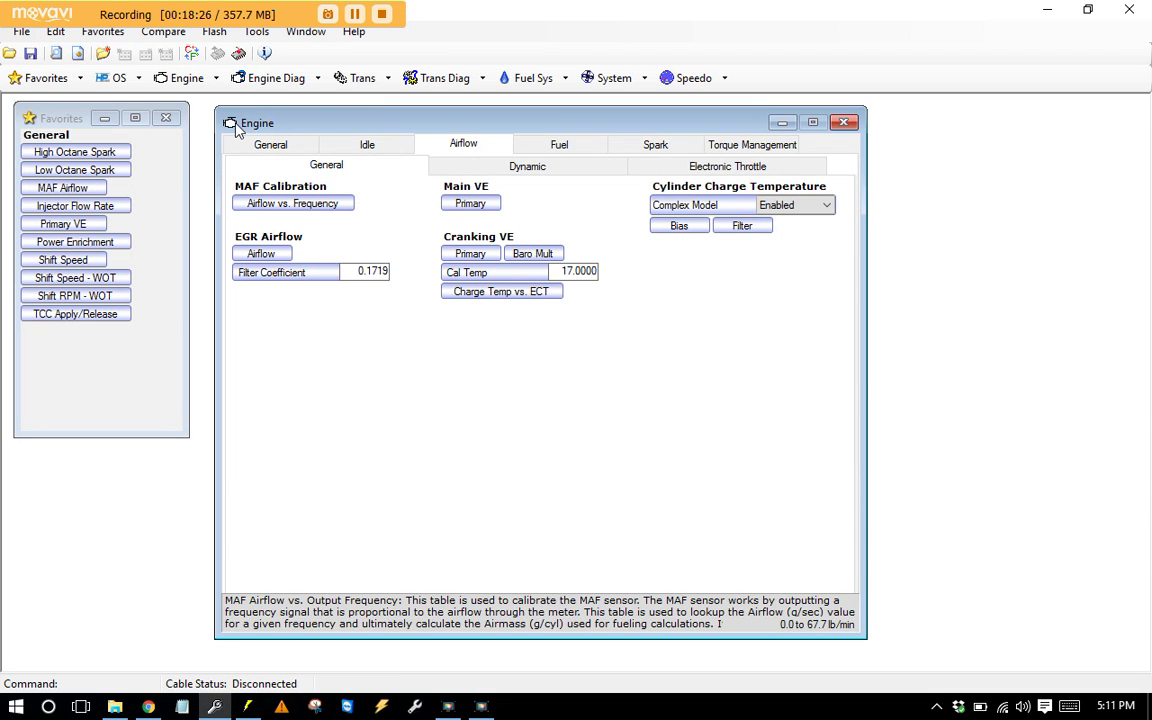